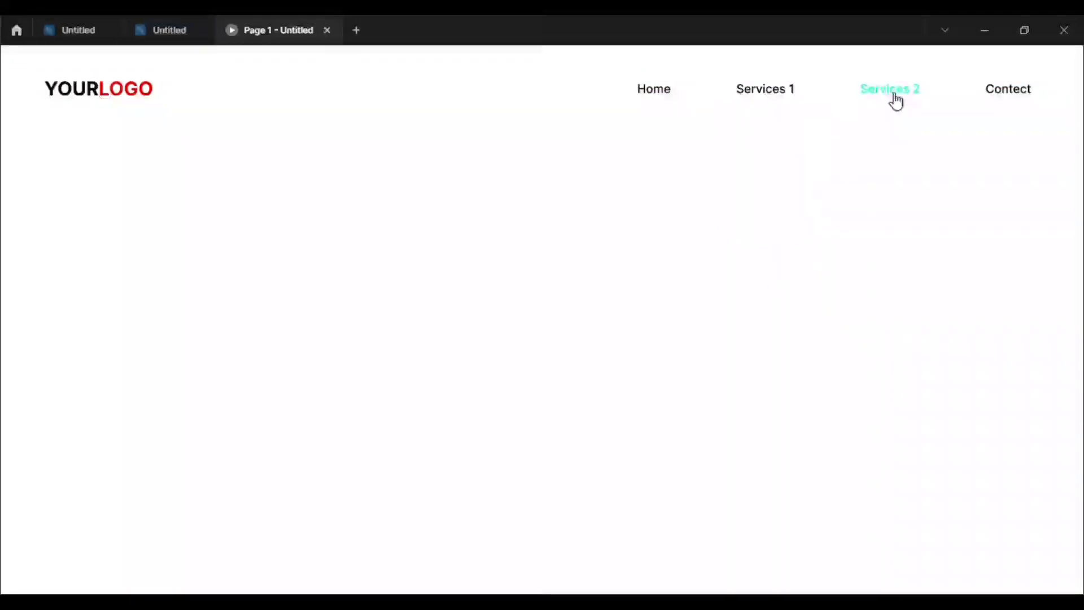
Preview the Services 2 dropdown in the prototype tab, then return to the Untitled design file
{"action": "mouse_move", "coordinate": [893, 99]}
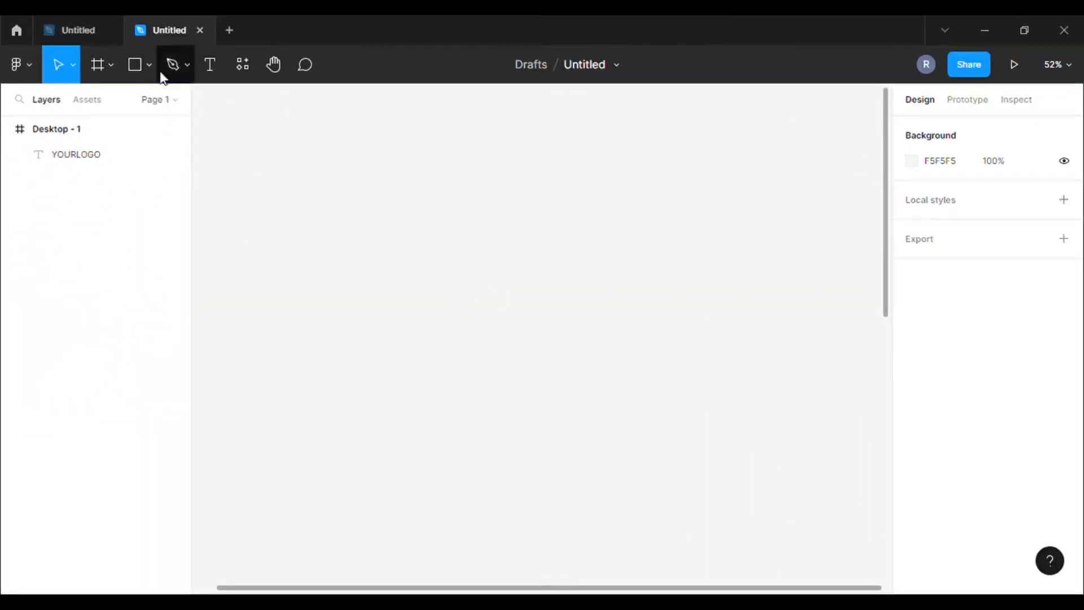
Draw a grey rectangle sized 120 wide by 30 high
{"action": "left_click", "coordinate": [146, 63]}
{"action": "left_click", "coordinate": [137, 66]}
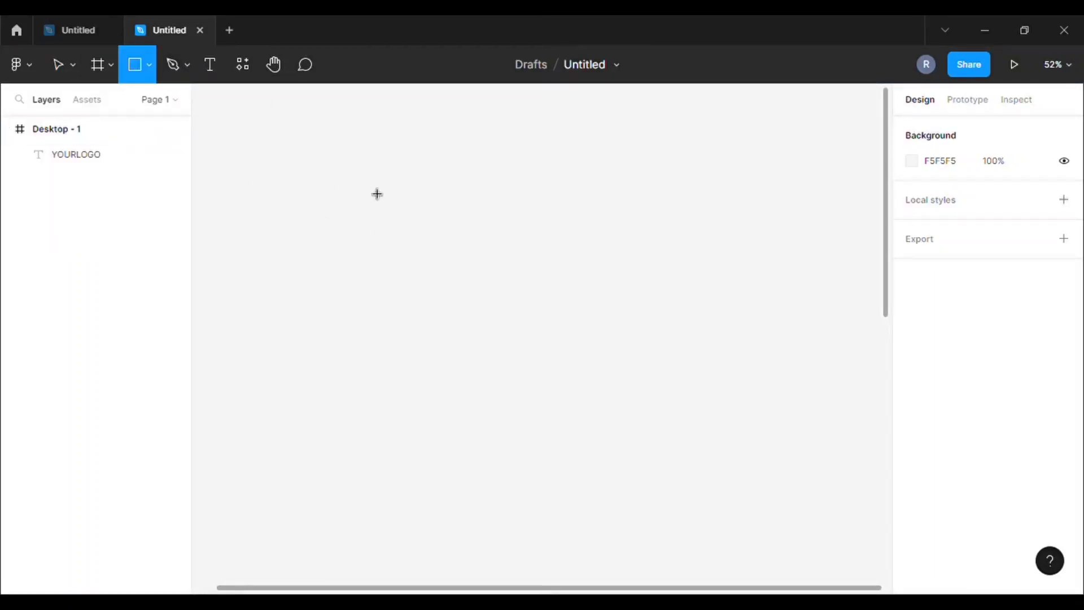
{"action": "left_click_drag", "start_coordinate": [330, 173], "coordinate": [439, 199]}
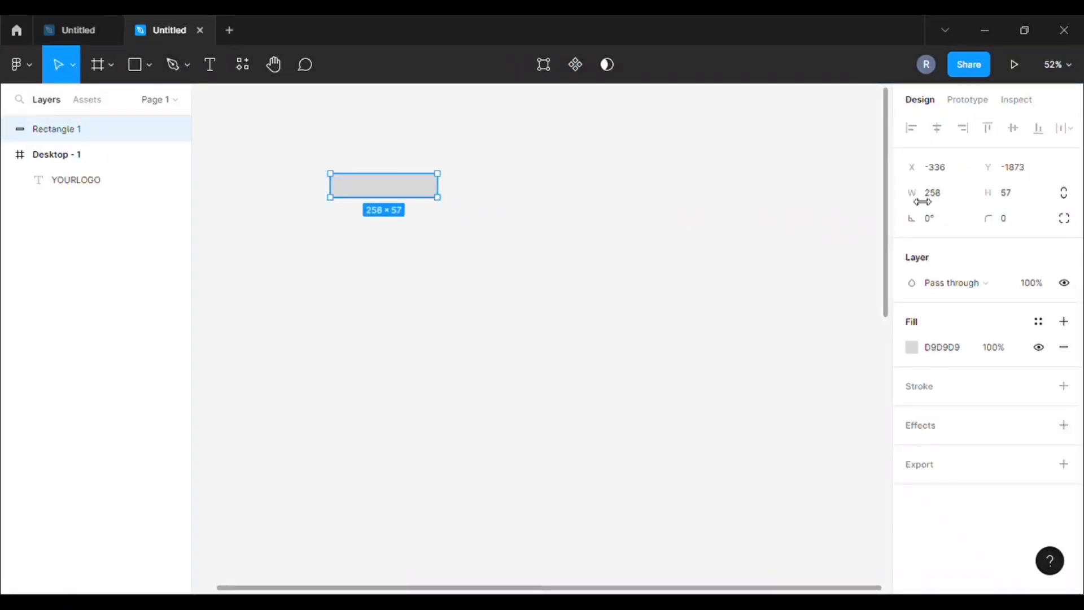
{"action": "left_click", "coordinate": [945, 196]}
{"action": "type", "text": "120"}
{"action": "left_click", "coordinate": [1008, 196]}
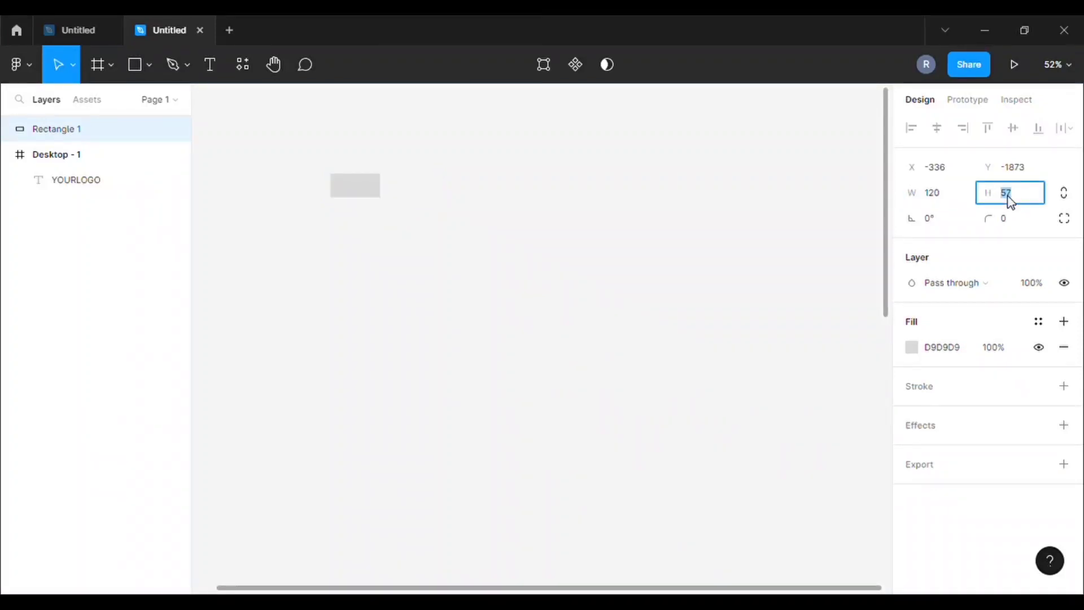
{"action": "type", "text": "30"}
{"action": "left_click", "coordinate": [612, 224]}
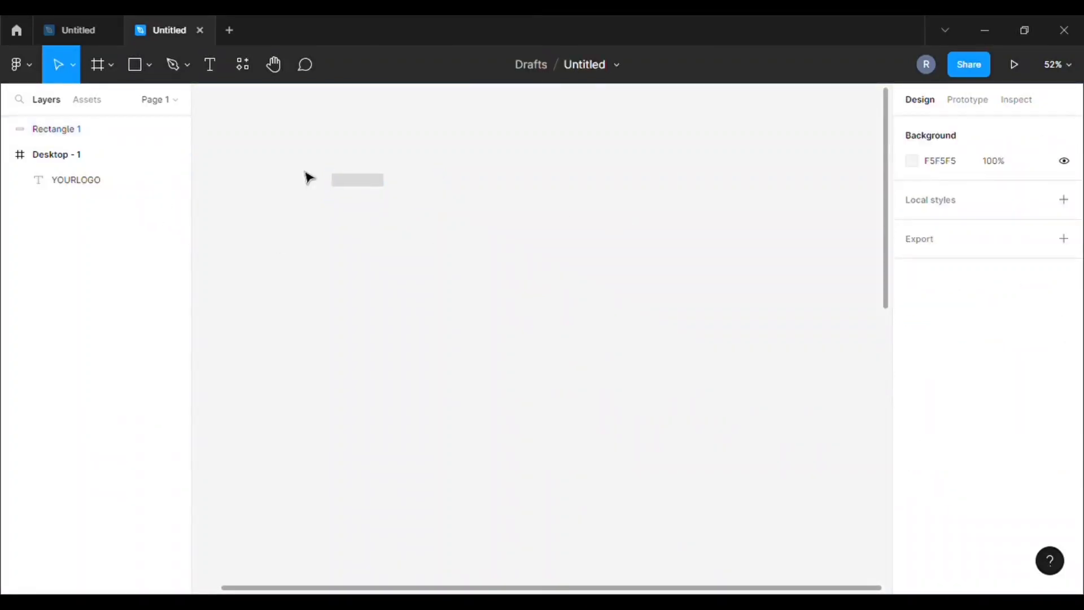
{"action": "scroll", "coordinate": [449, 186], "scroll_direction": "up", "scroll_amount": 6}
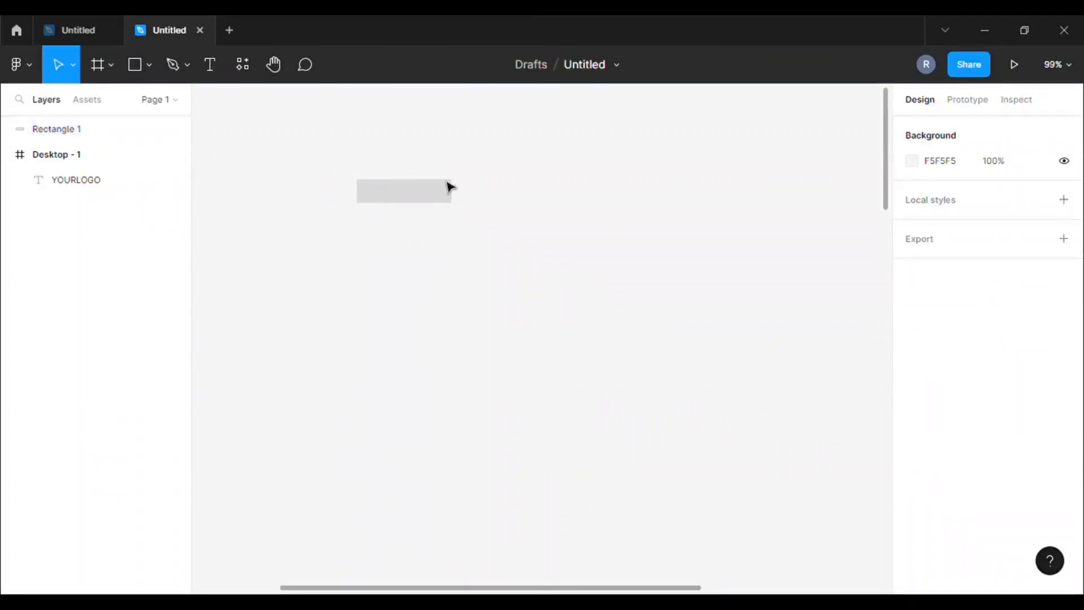
Add an 'Option 1' text label above the rectangle
{"action": "left_click", "coordinate": [212, 69]}
{"action": "left_click", "coordinate": [349, 146]}
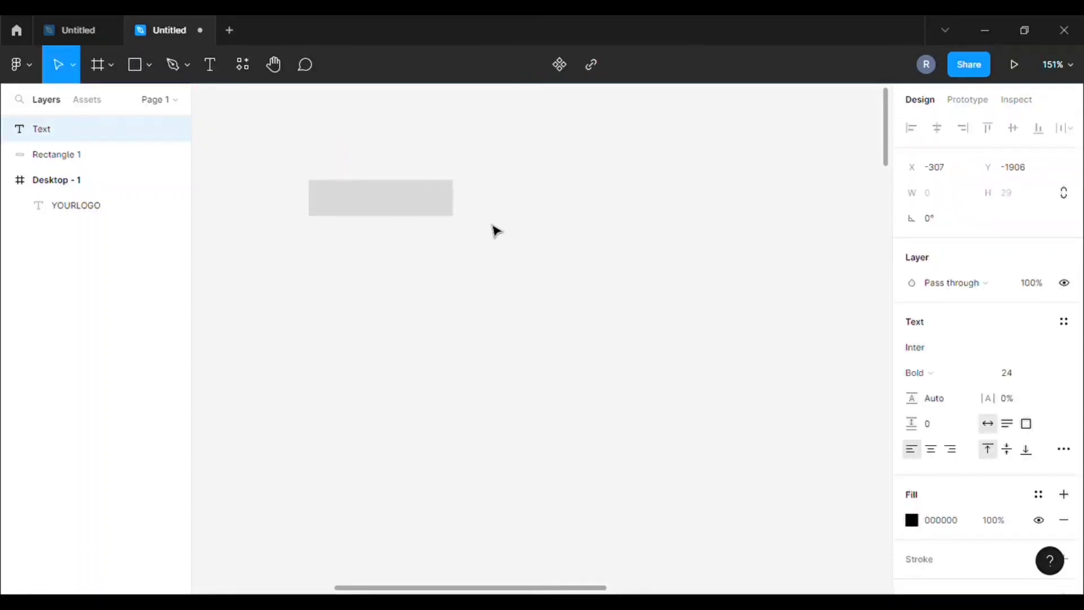
{"action": "type", "text": "Option"}
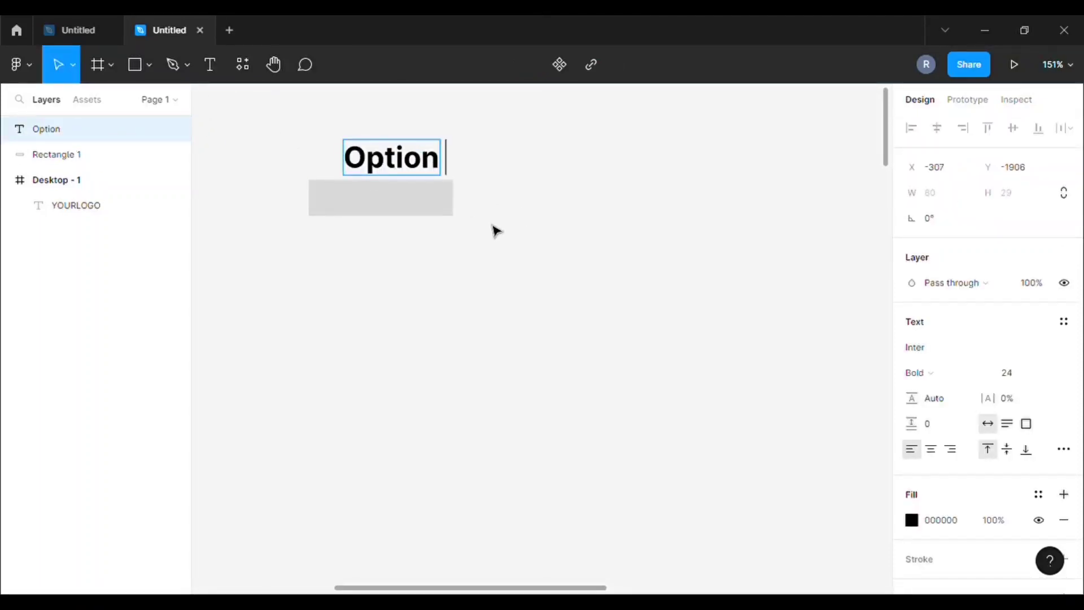
{"action": "type", "text": " !"}
{"action": "key", "text": "BackSpace"}
{"action": "type", "text": "1"}
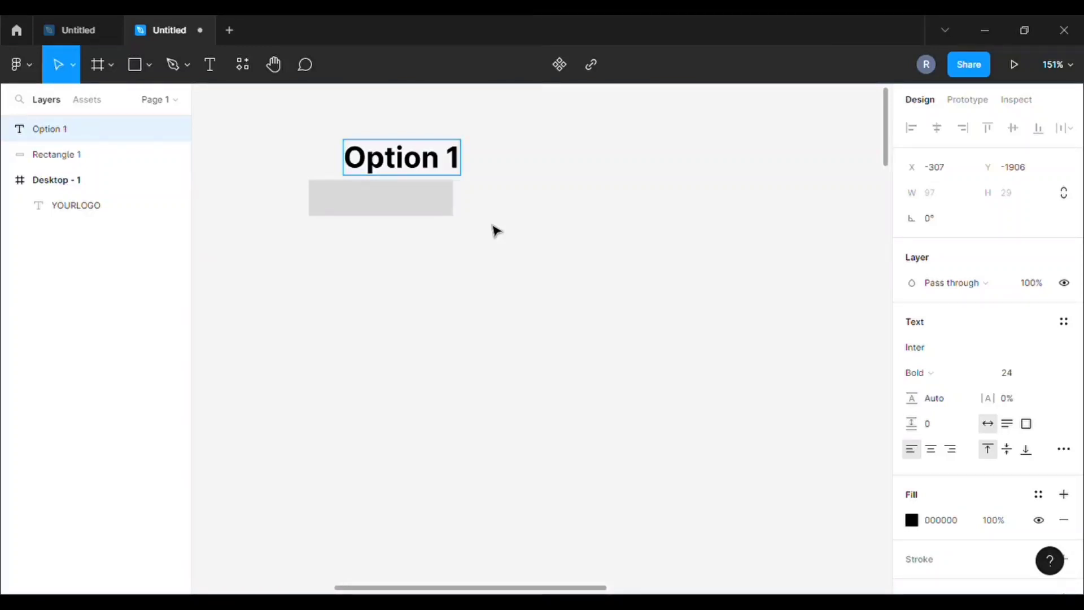
{"action": "key", "text": "Escape"}
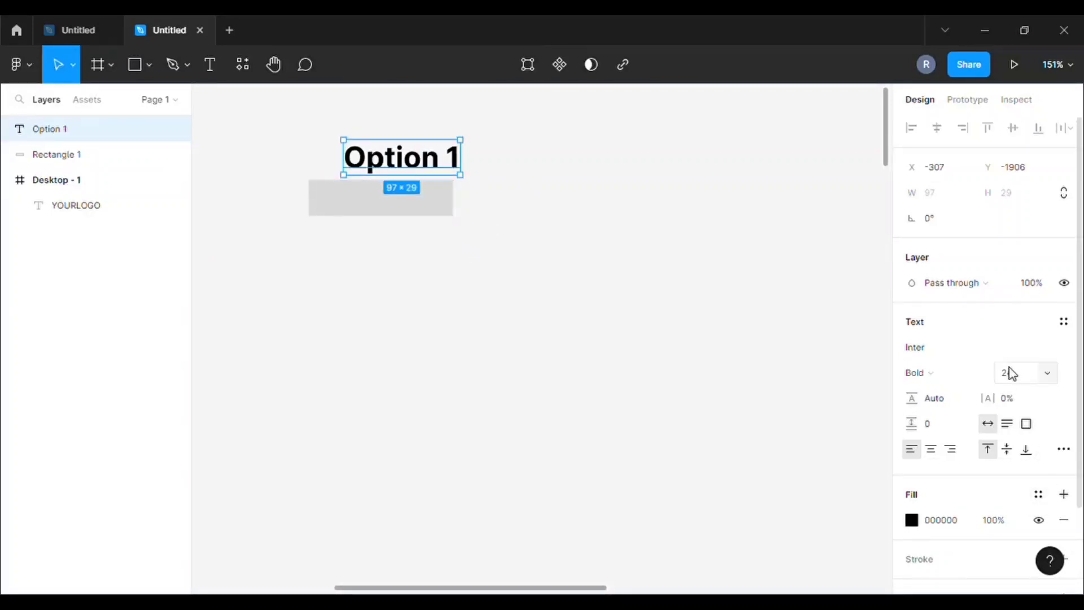
Set the label to Medium weight, size 15, move it into the rectangle and select both
{"action": "left_click", "coordinate": [981, 377]}
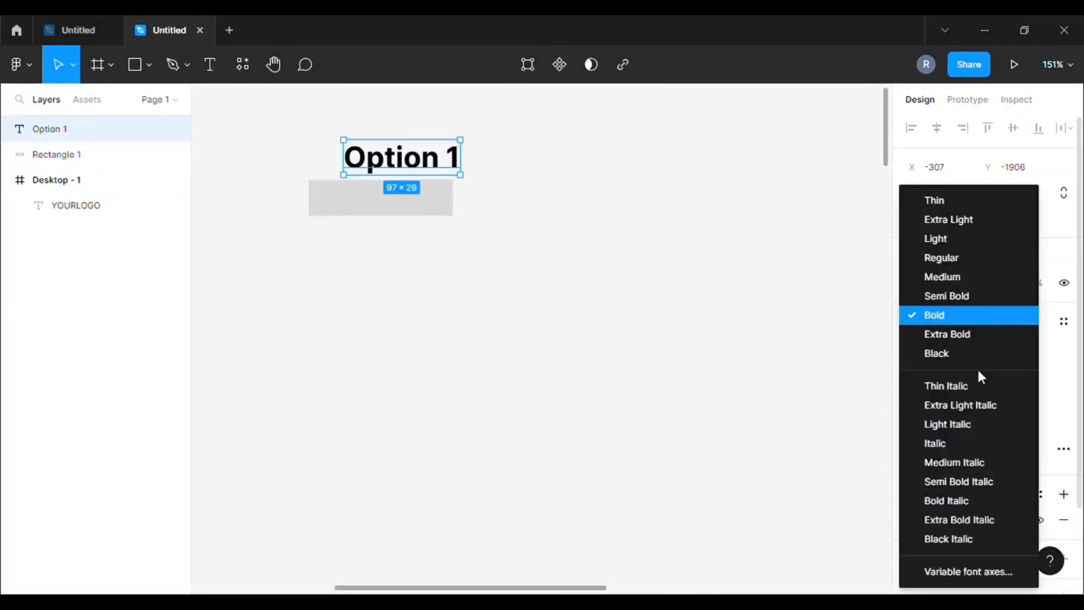
{"action": "left_click", "coordinate": [972, 276]}
{"action": "left_click", "coordinate": [1050, 378]}
{"action": "left_click", "coordinate": [1036, 326]}
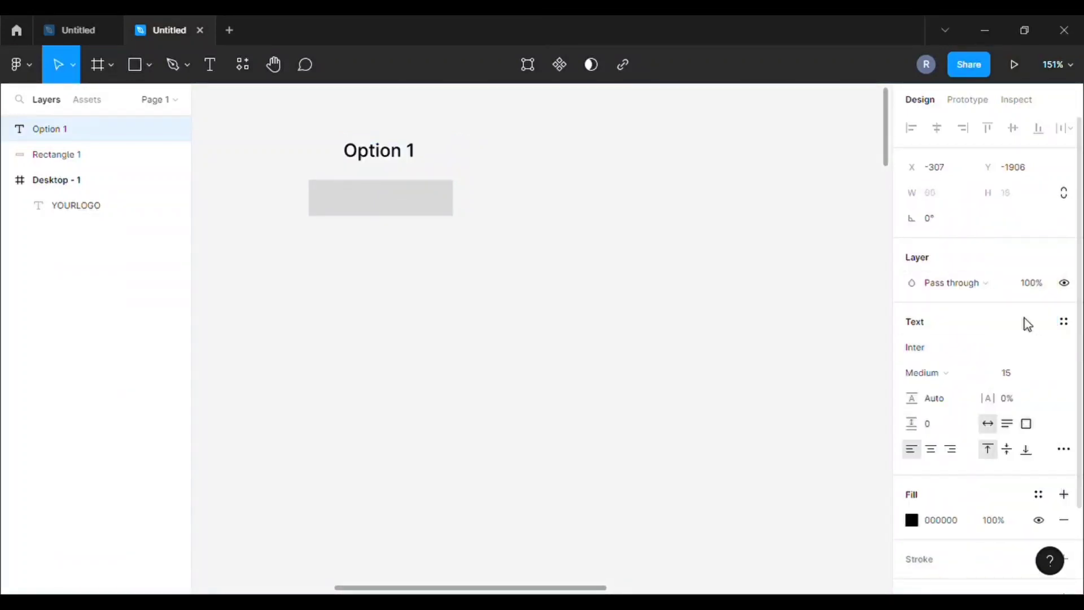
{"action": "left_click_drag", "start_coordinate": [378, 160], "coordinate": [382, 205]}
{"action": "left_click_drag", "start_coordinate": [275, 154], "coordinate": [506, 244]}
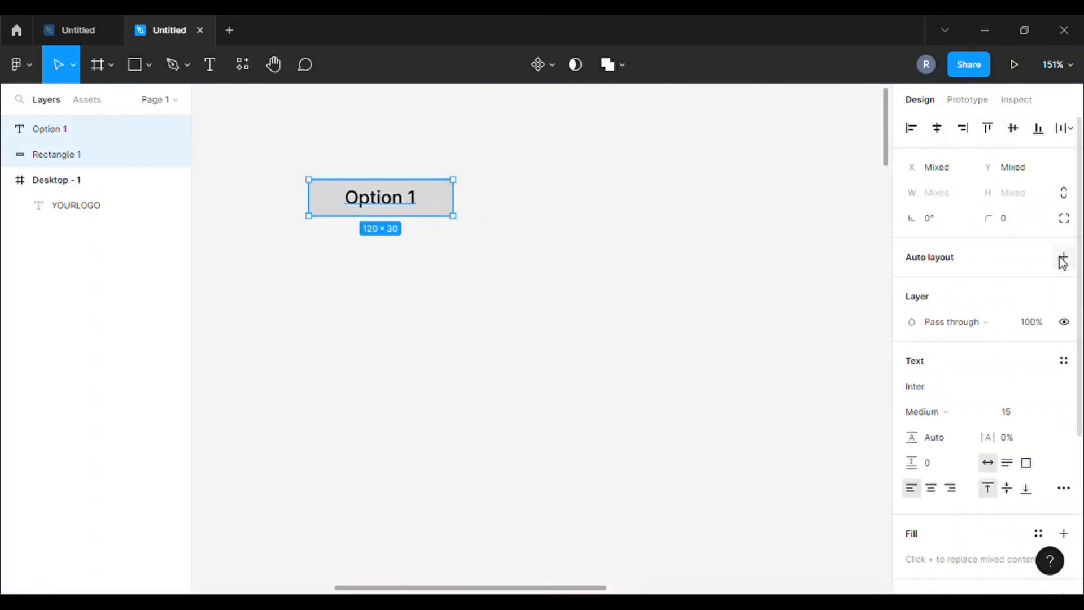
Wrap the label and rectangle in an auto-layout Frame 1 with centred content
{"action": "left_click", "coordinate": [1063, 258]}
{"action": "left_click", "coordinate": [1005, 375]}
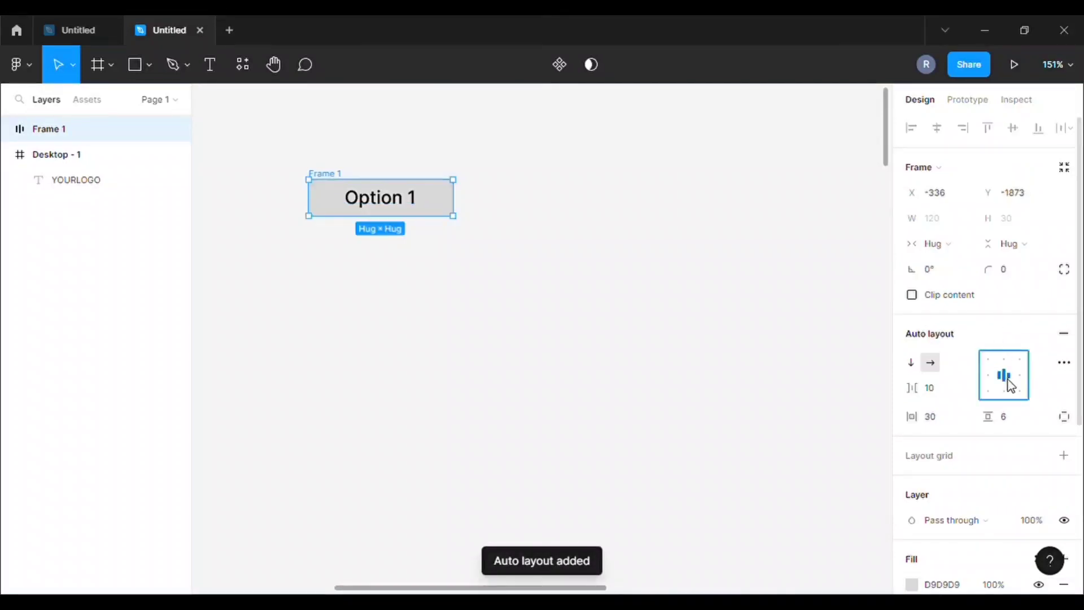
{"action": "left_click", "coordinate": [616, 257]}
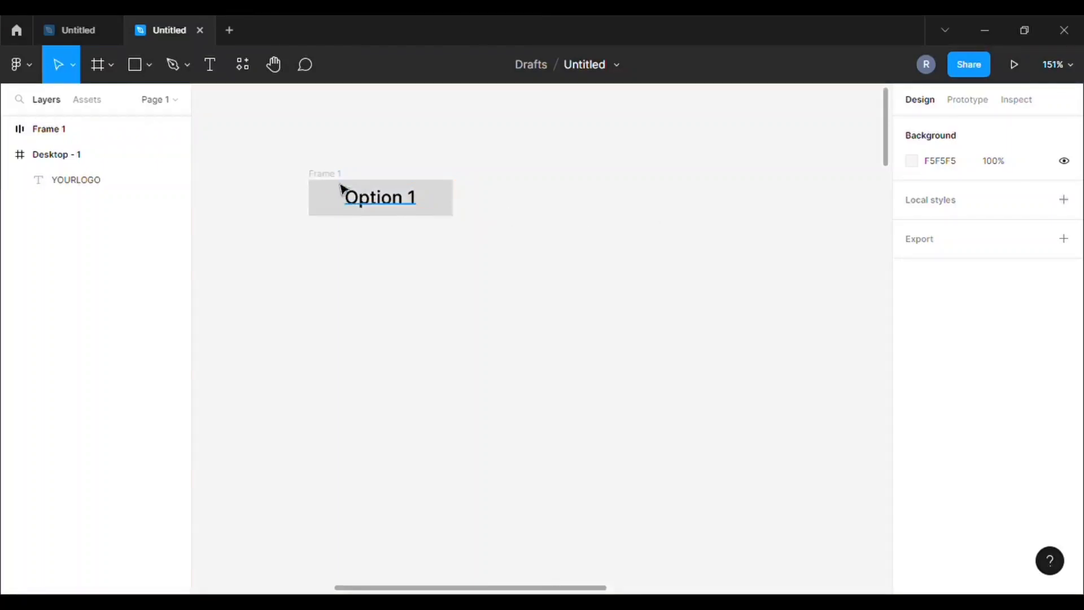
Lighten Frame 1's grey D9D9D9 fill to EBEBEB
{"action": "left_click", "coordinate": [341, 201]}
{"action": "scroll", "coordinate": [909, 323], "scroll_direction": "down", "scroll_amount": 4}
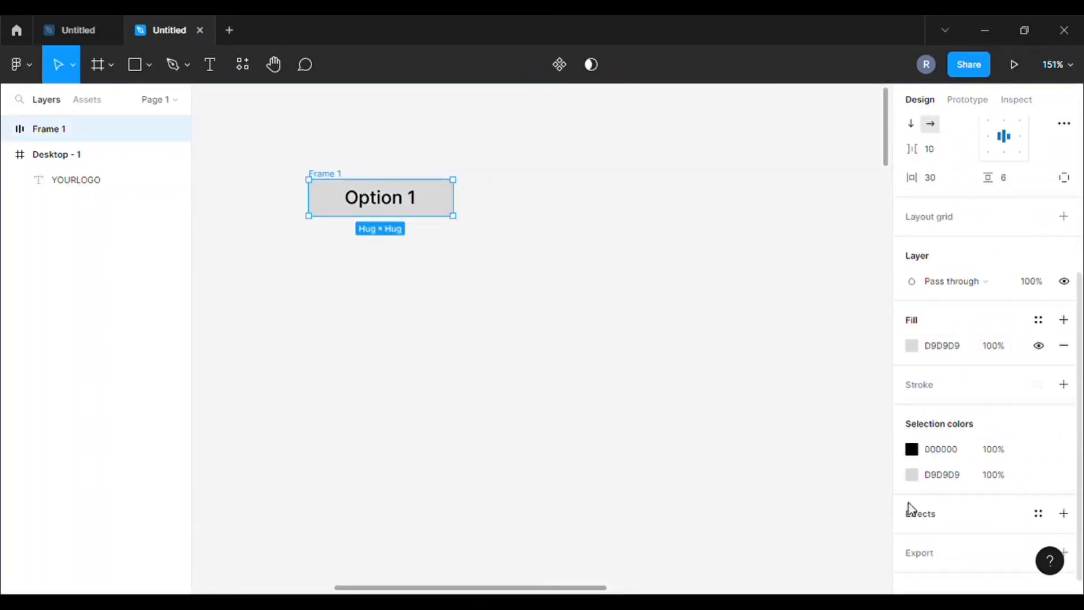
{"action": "left_click", "coordinate": [913, 475]}
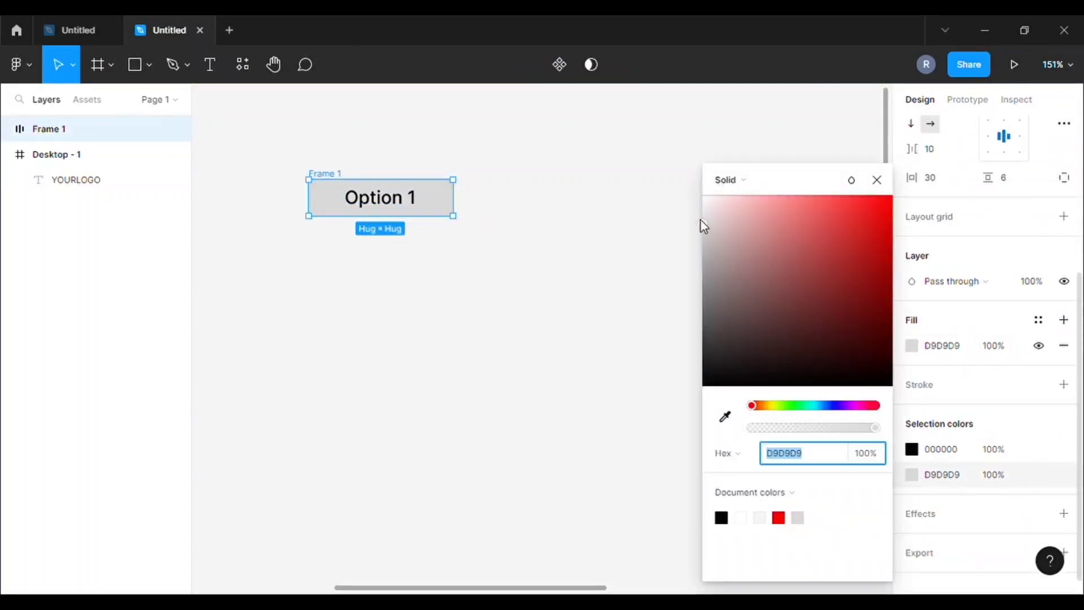
{"action": "left_click_drag", "start_coordinate": [705, 226], "coordinate": [664, 217]}
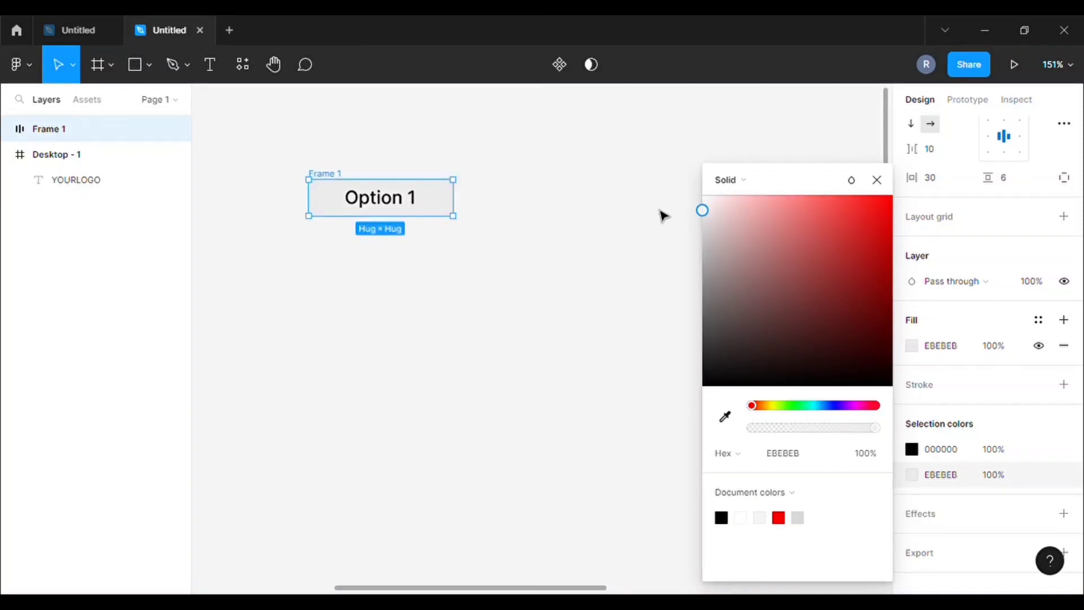
{"action": "left_click", "coordinate": [613, 179]}
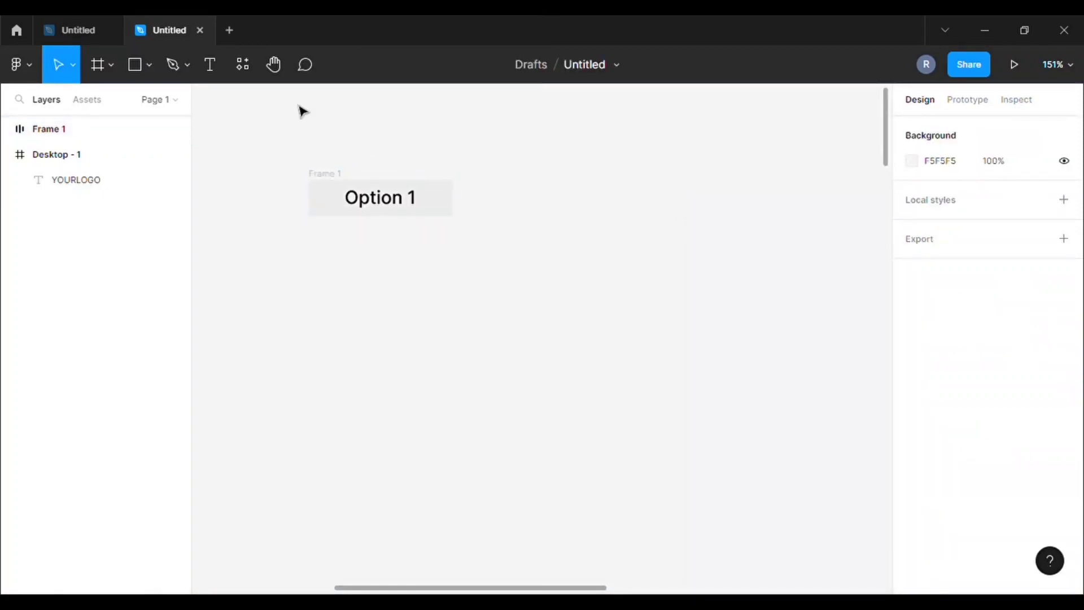
{"action": "left_click", "coordinate": [333, 181]}
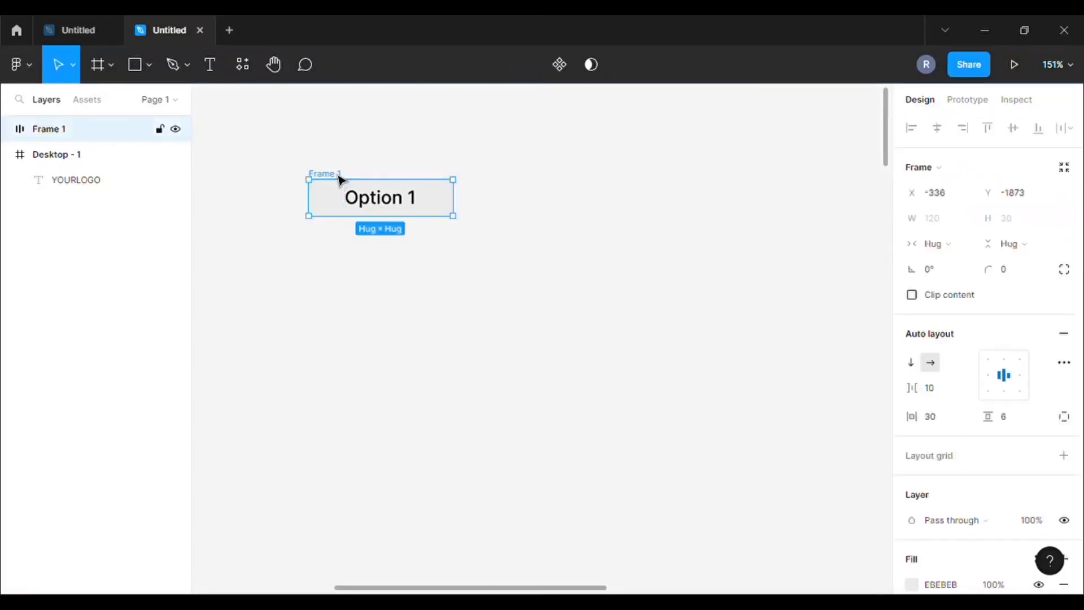
Make Frame 1 a component and add a second variant
{"action": "left_click", "coordinate": [560, 63]}
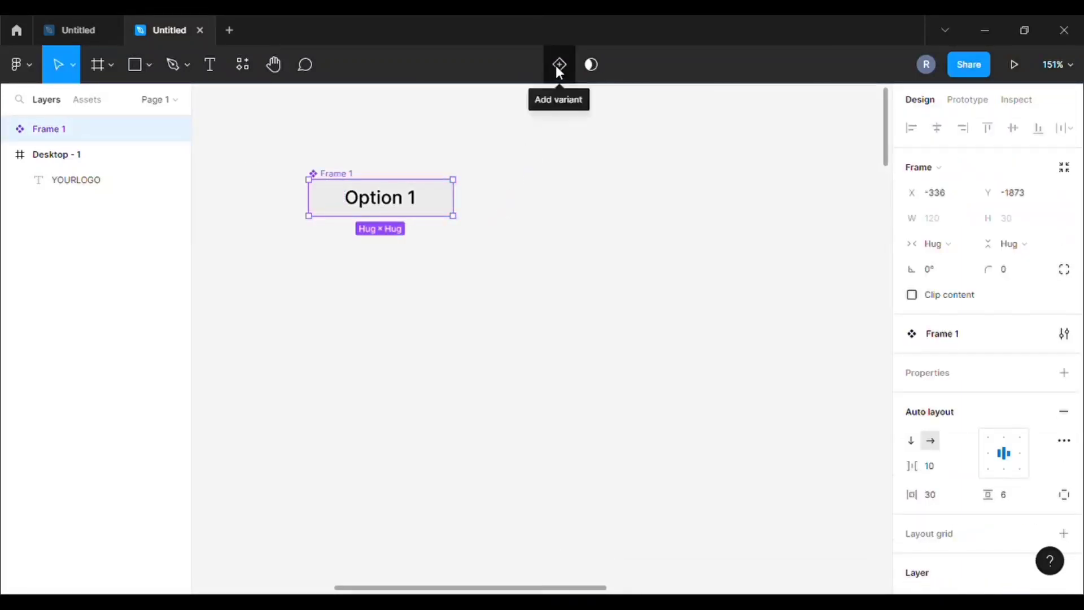
{"action": "left_click", "coordinate": [560, 65]}
{"action": "left_click", "coordinate": [495, 188]}
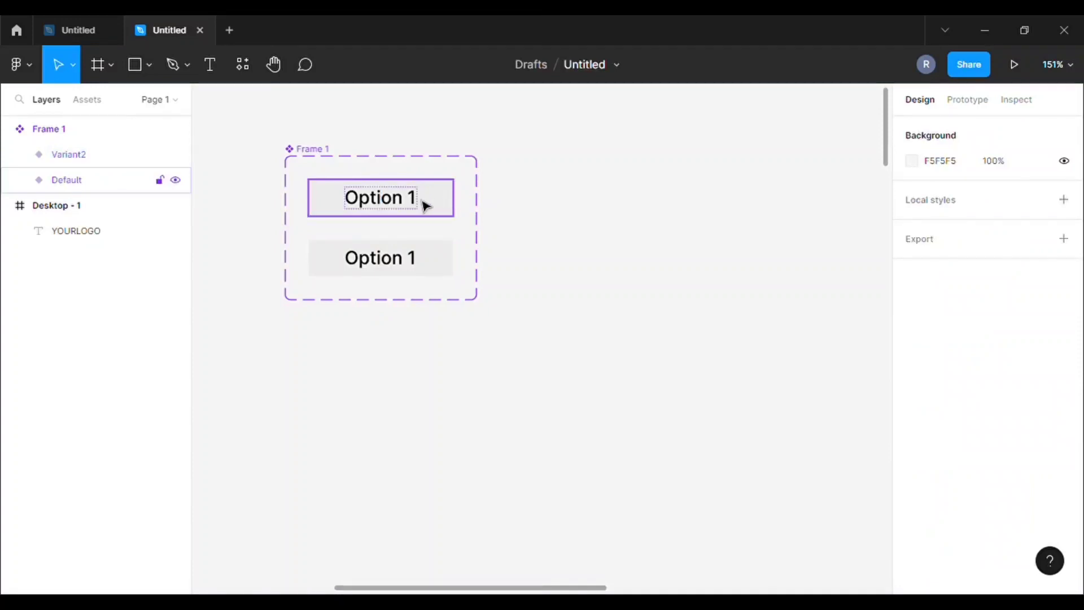
Colour Variant2's Option 1 text cyan 00FFD1, then select the Default variant for prototyping
{"action": "left_click", "coordinate": [397, 270]}
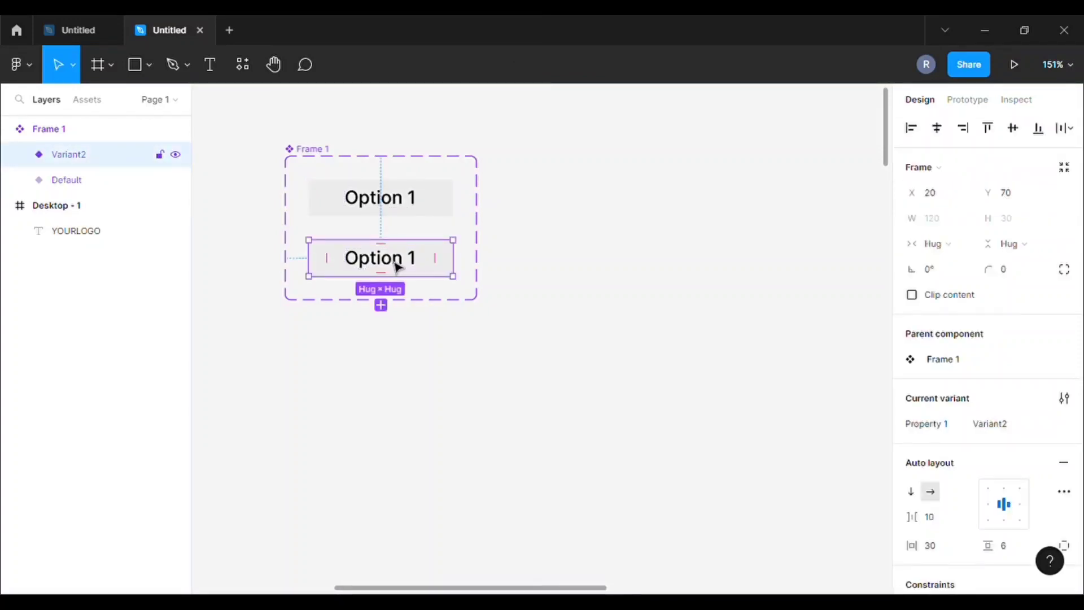
{"action": "double_click", "coordinate": [397, 266]}
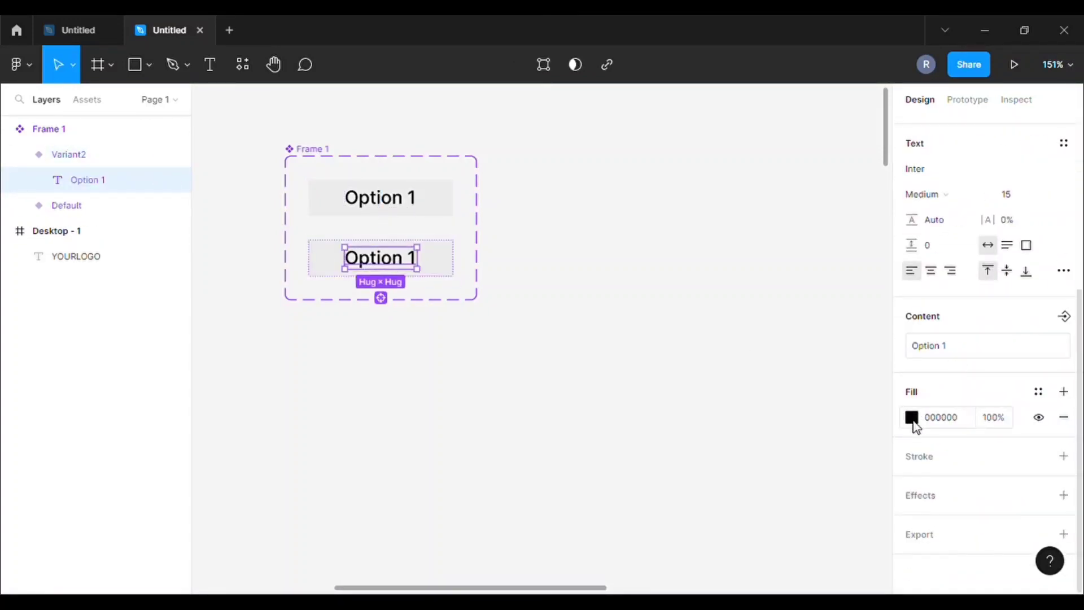
{"action": "left_click", "coordinate": [913, 419]}
{"action": "left_click", "coordinate": [813, 406]}
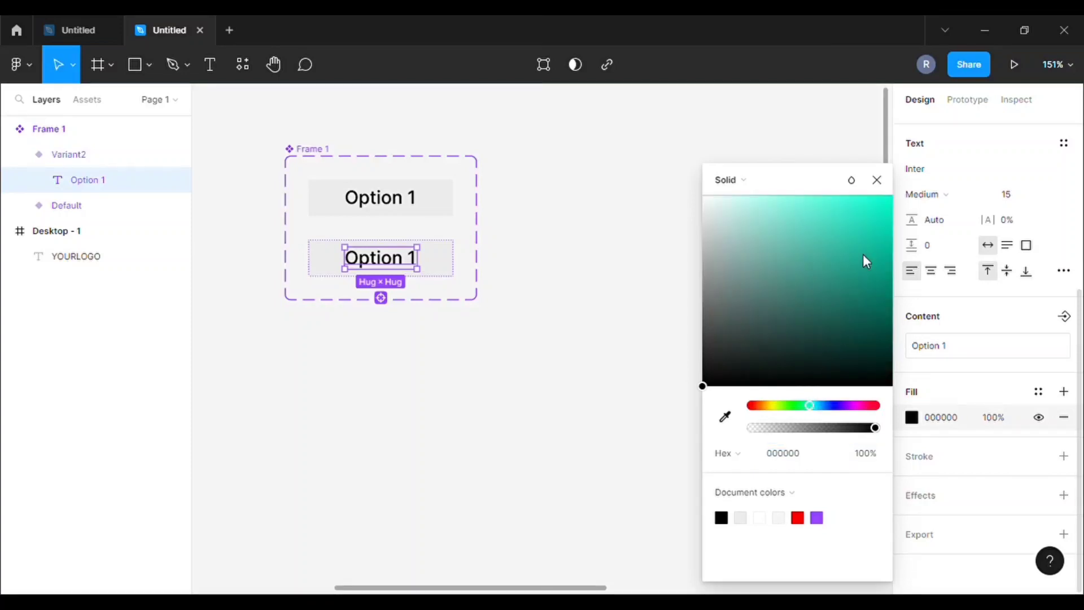
{"action": "left_click_drag", "start_coordinate": [865, 259], "coordinate": [895, 194]}
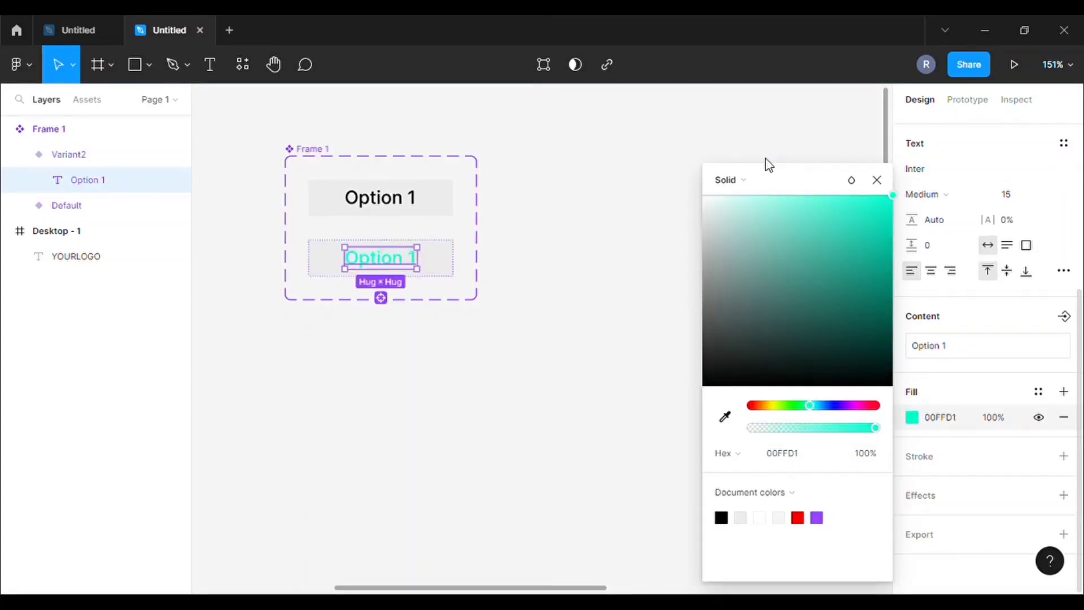
{"action": "left_click", "coordinate": [617, 134]}
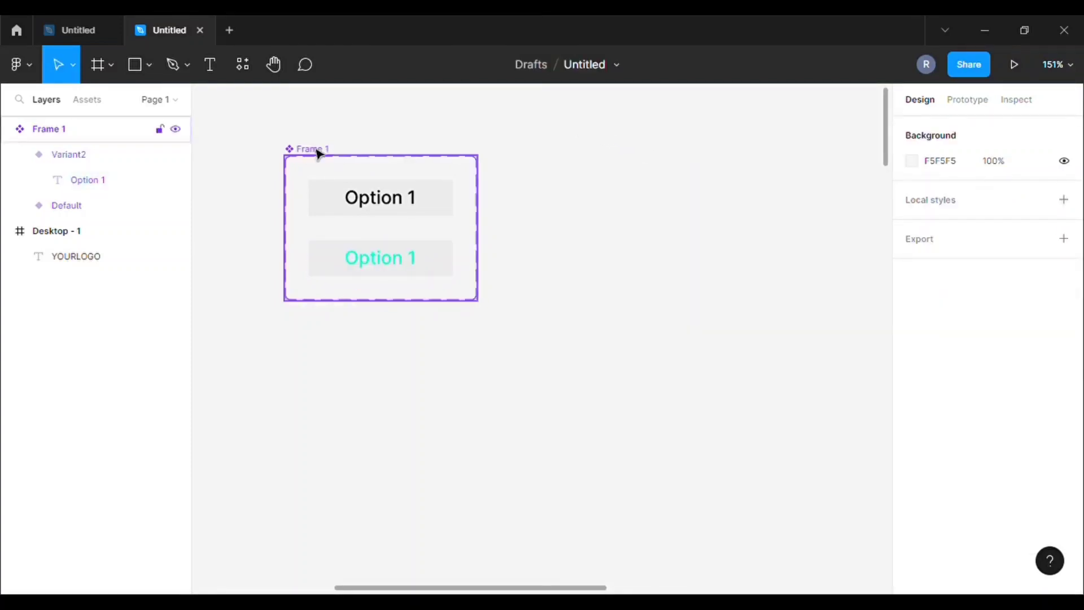
{"action": "left_click", "coordinate": [967, 101]}
{"action": "left_click", "coordinate": [446, 202]}
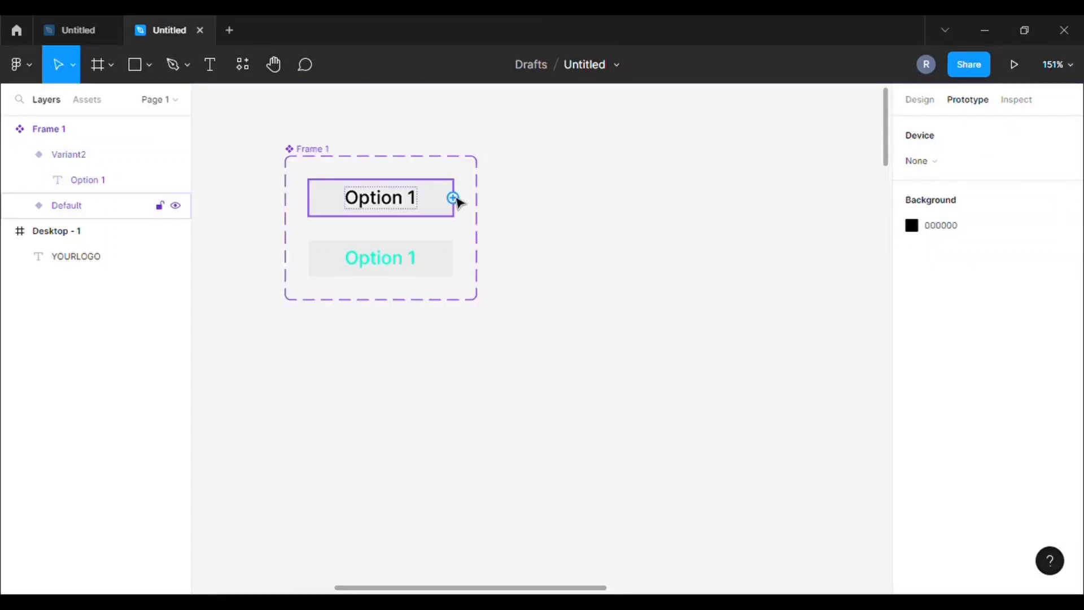
Link Default to change to Variant2 while hovering, with a 30ms dissolve
{"action": "left_click_drag", "start_coordinate": [454, 200], "coordinate": [445, 265]}
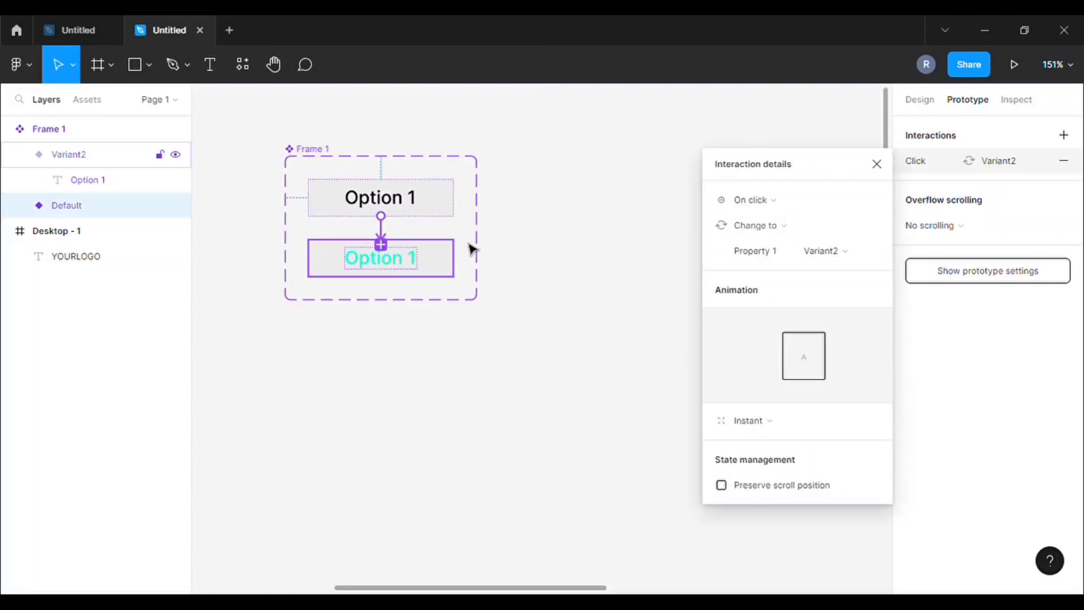
{"action": "left_click", "coordinate": [805, 204]}
{"action": "left_click", "coordinate": [779, 242]}
{"action": "left_click", "coordinate": [782, 226]}
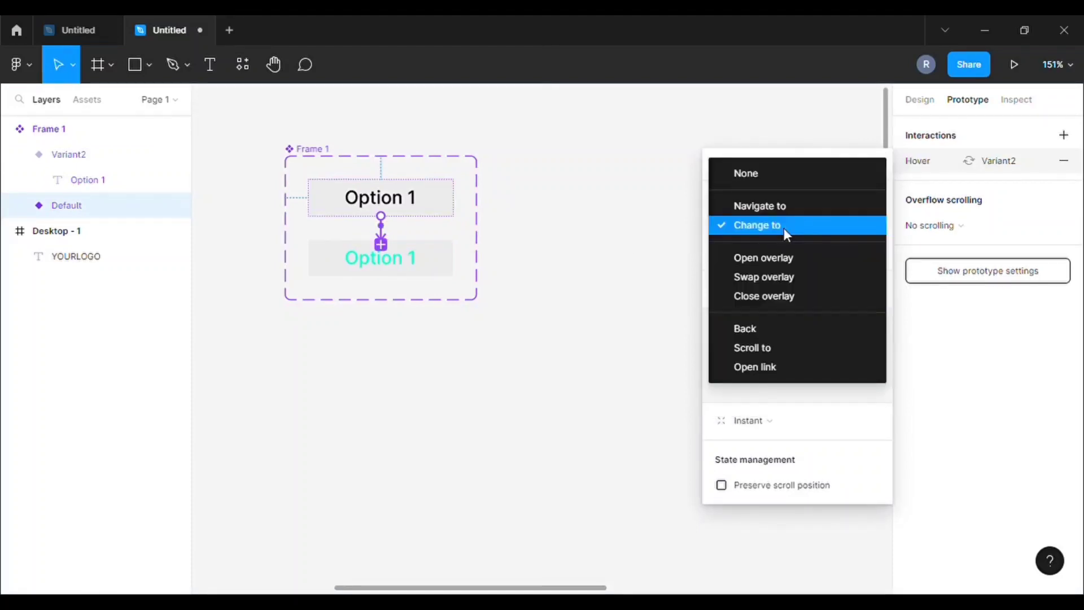
{"action": "left_click", "coordinate": [778, 227]}
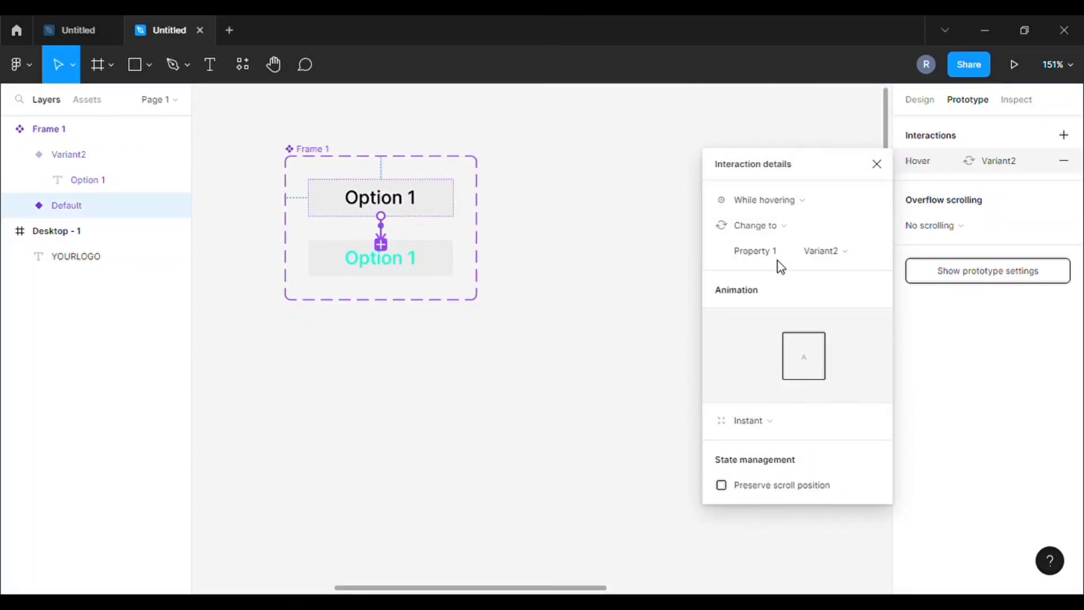
{"action": "left_click", "coordinate": [758, 424]}
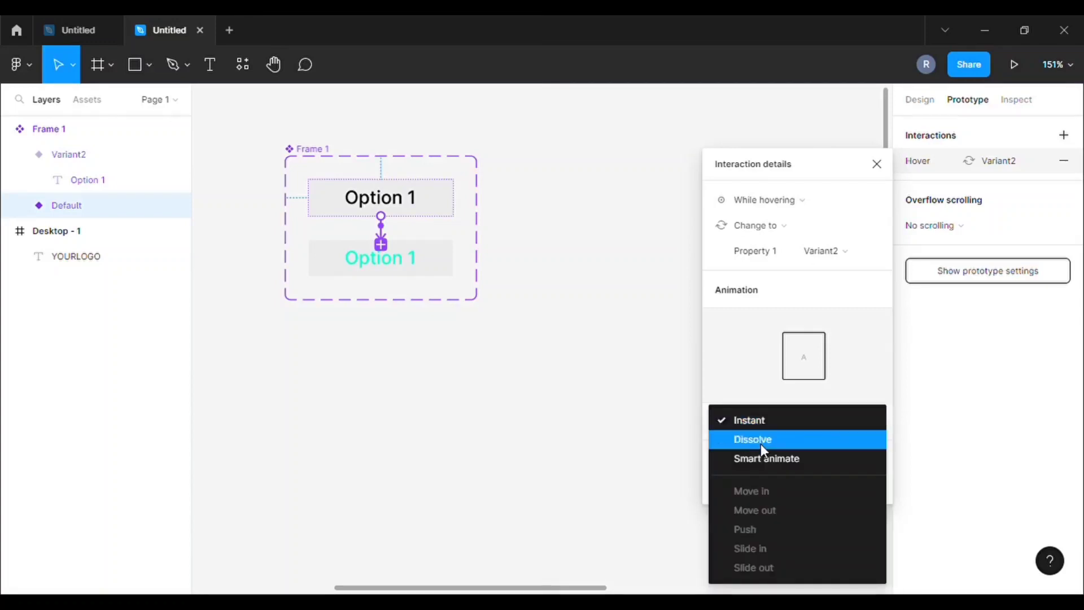
{"action": "left_click", "coordinate": [762, 447]}
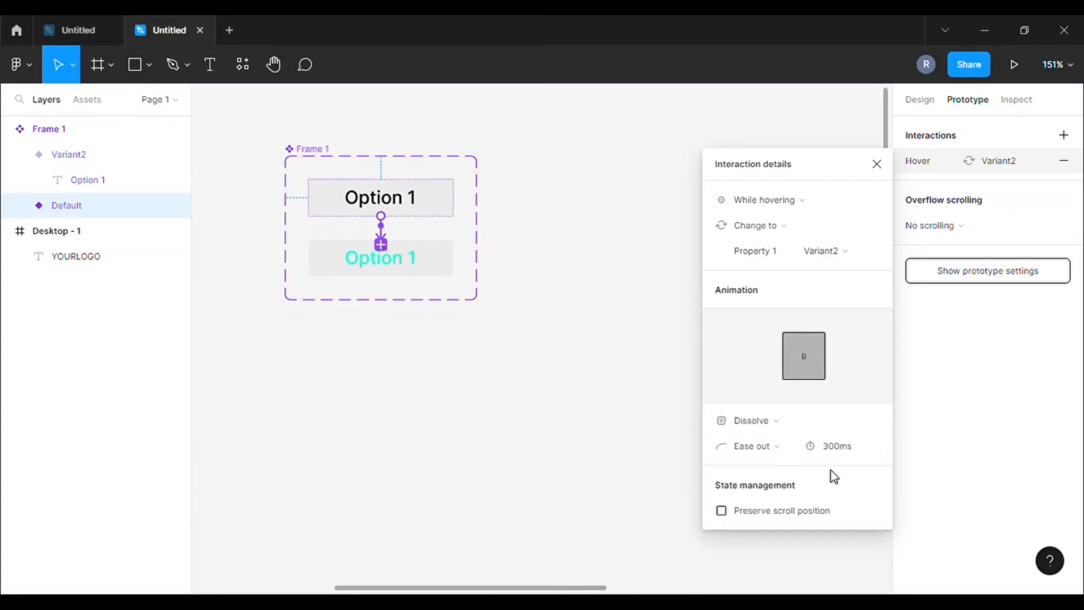
{"action": "type", "text": "30"}
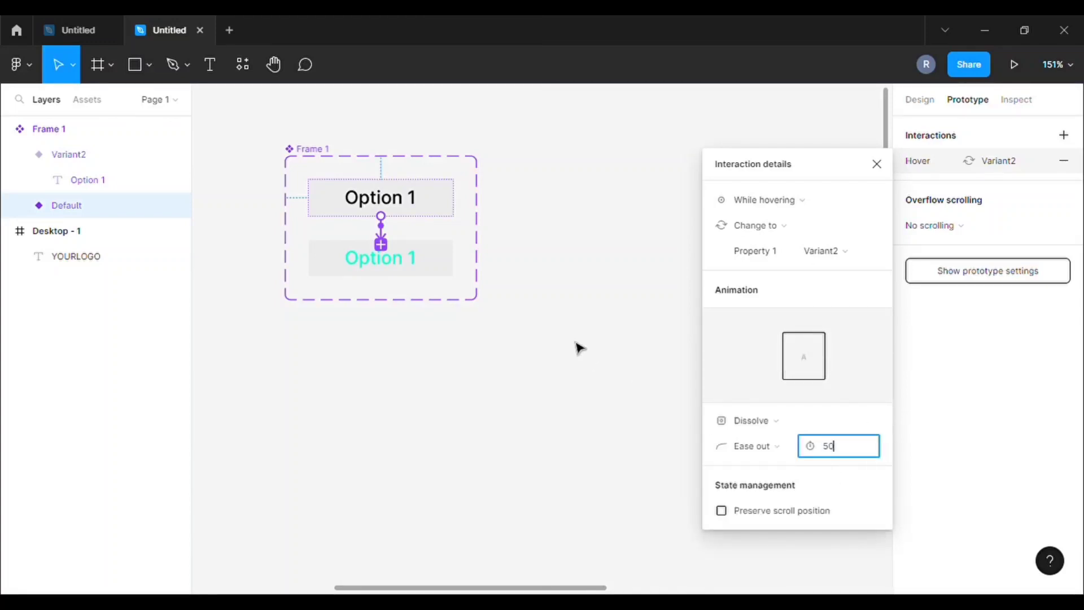
{"action": "left_click", "coordinate": [567, 337]}
Rename the Frame 1 component set to 'Hover'
{"action": "left_click", "coordinate": [298, 168]}
{"action": "double_click", "coordinate": [314, 149]}
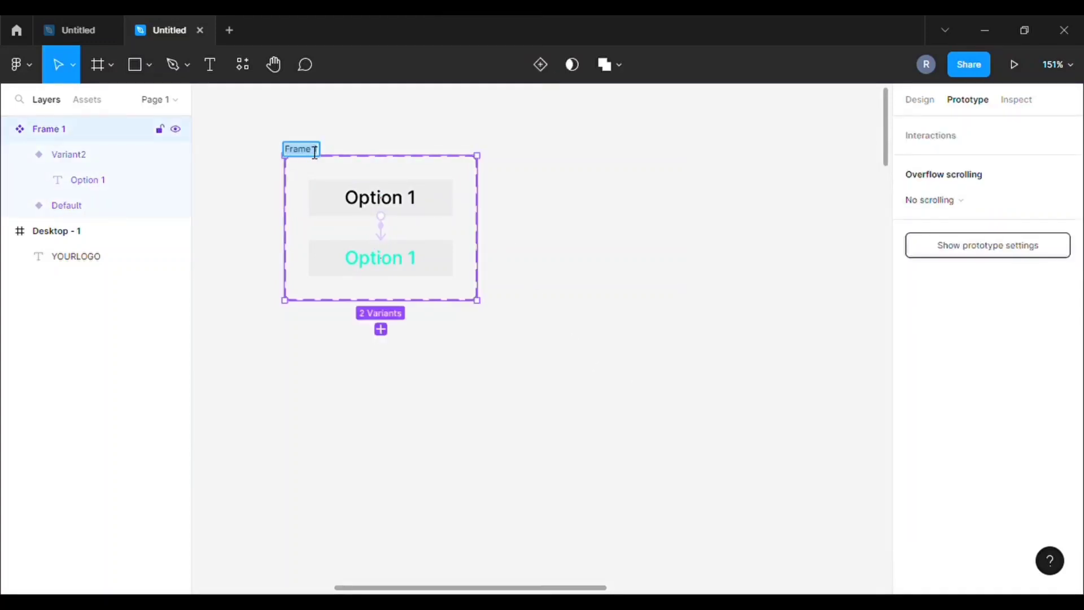
{"action": "key", "text": "BackSpace"}
{"action": "type", "text": "Hover"}
{"action": "left_click", "coordinate": [601, 188]}
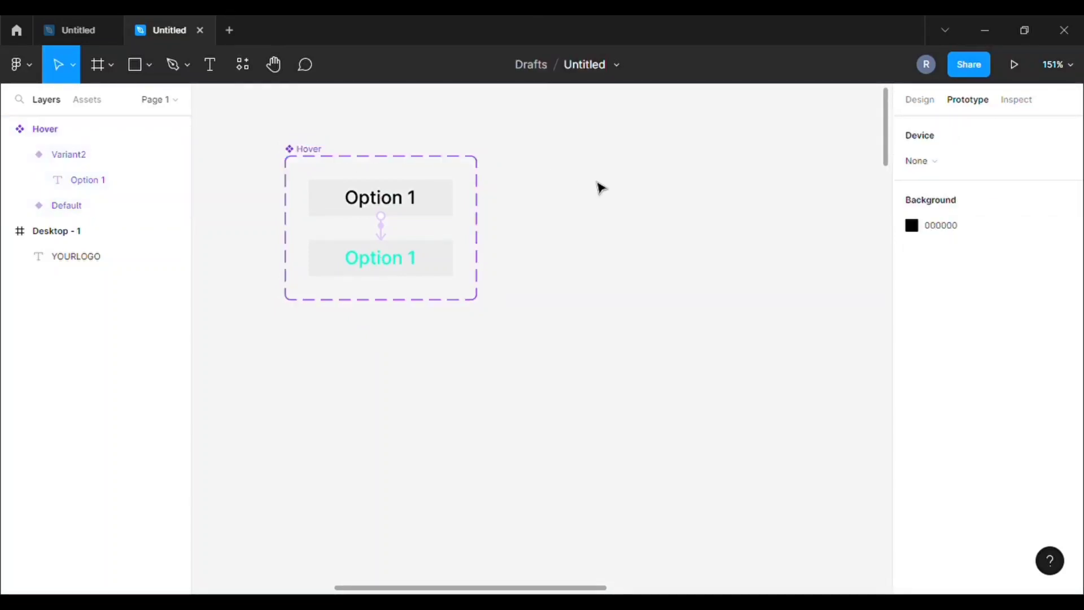
Place an Option 1 component instance from Assets onto Desktop - 1
{"action": "scroll", "coordinate": [605, 192], "scroll_direction": "down", "scroll_amount": 2}
{"action": "scroll", "coordinate": [523, 174], "scroll_direction": "down", "scroll_amount": 5}
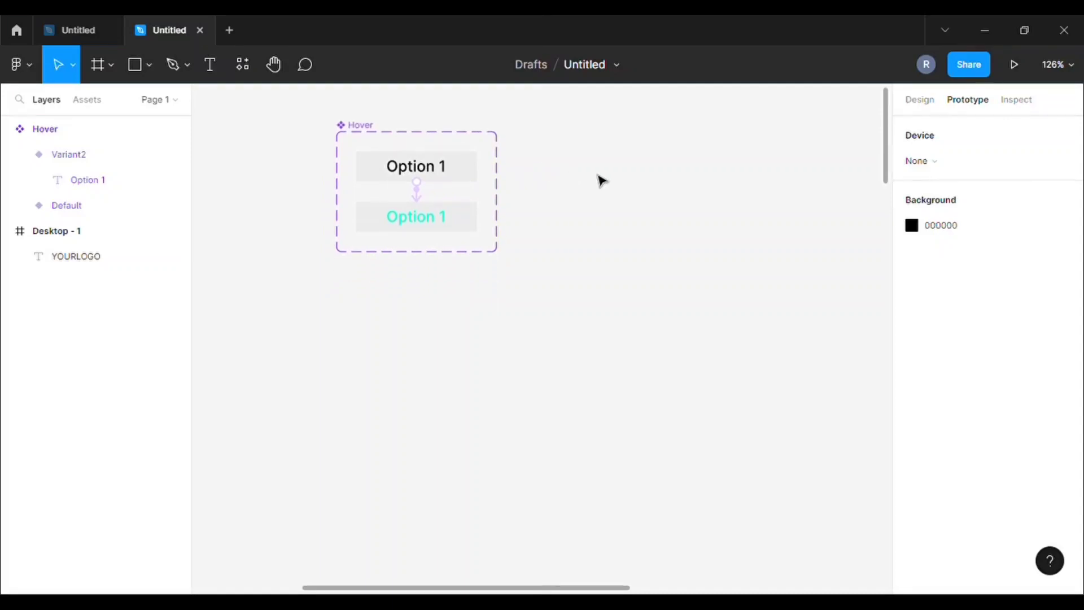
{"action": "scroll", "coordinate": [639, 213], "scroll_direction": "down", "scroll_amount": 5}
{"action": "scroll", "coordinate": [535, 221], "scroll_direction": "down", "scroll_amount": 10}
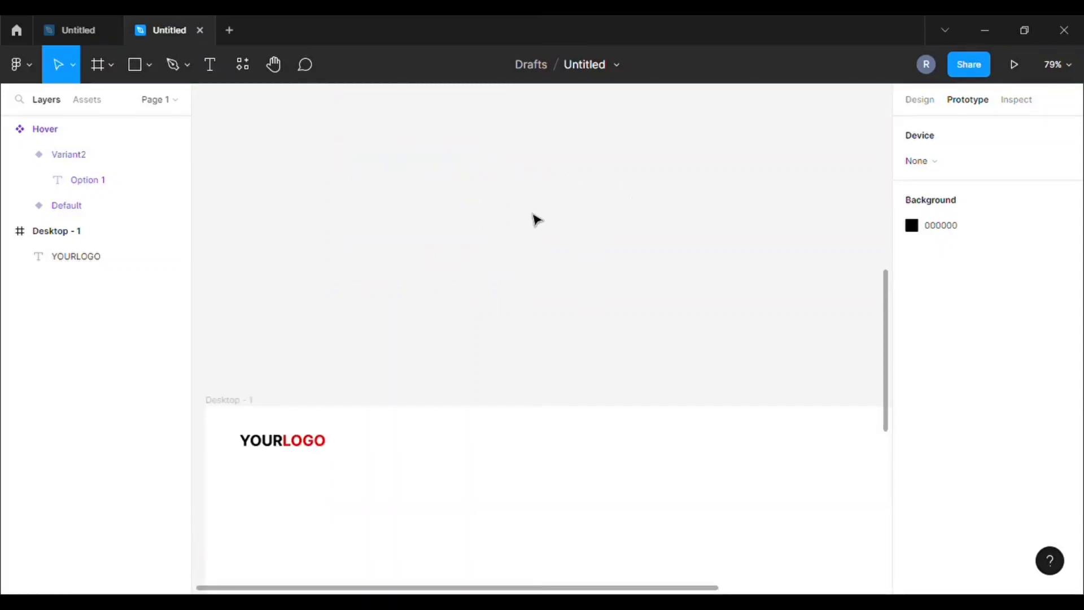
{"action": "scroll", "coordinate": [567, 223], "scroll_direction": "up", "scroll_amount": 2}
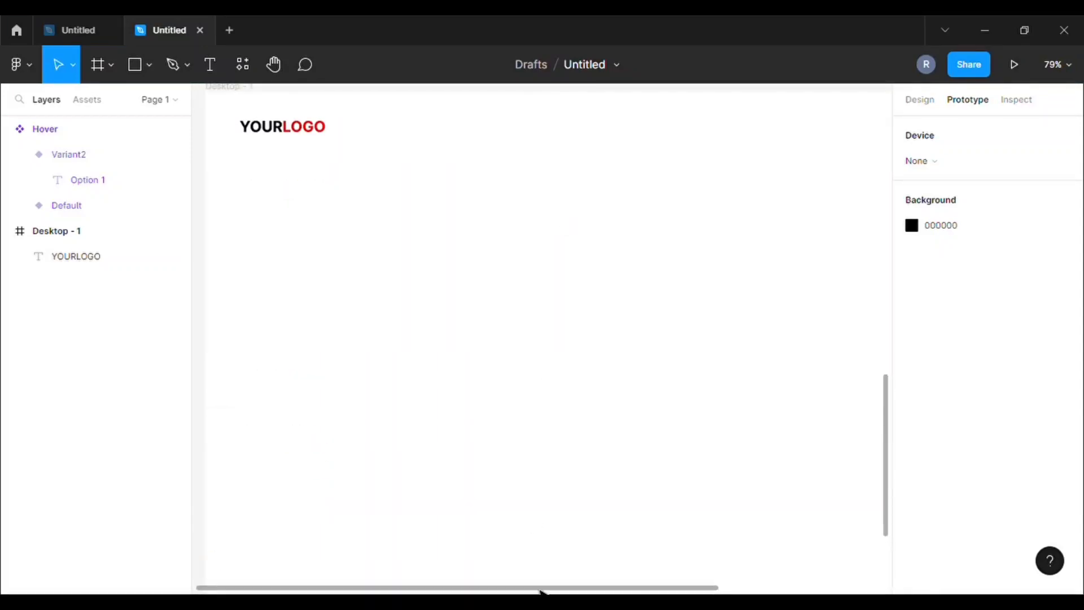
{"action": "left_click_drag", "start_coordinate": [541, 590], "coordinate": [606, 589]}
{"action": "scroll", "coordinate": [572, 404], "scroll_direction": "down", "scroll_amount": 1}
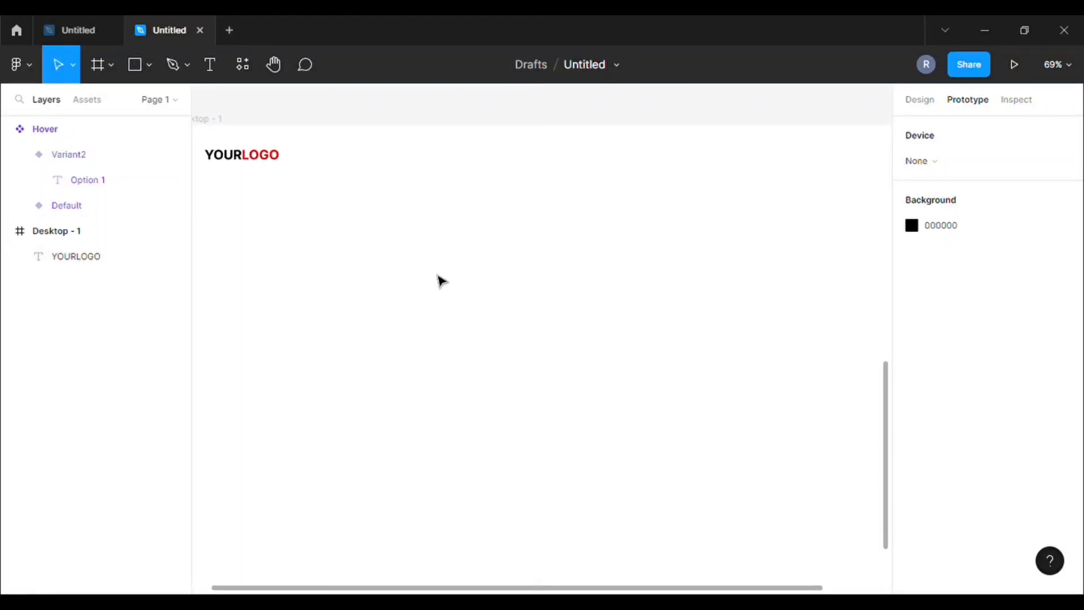
{"action": "scroll", "coordinate": [443, 278], "scroll_direction": "down", "scroll_amount": 1}
{"action": "left_click", "coordinate": [915, 106]}
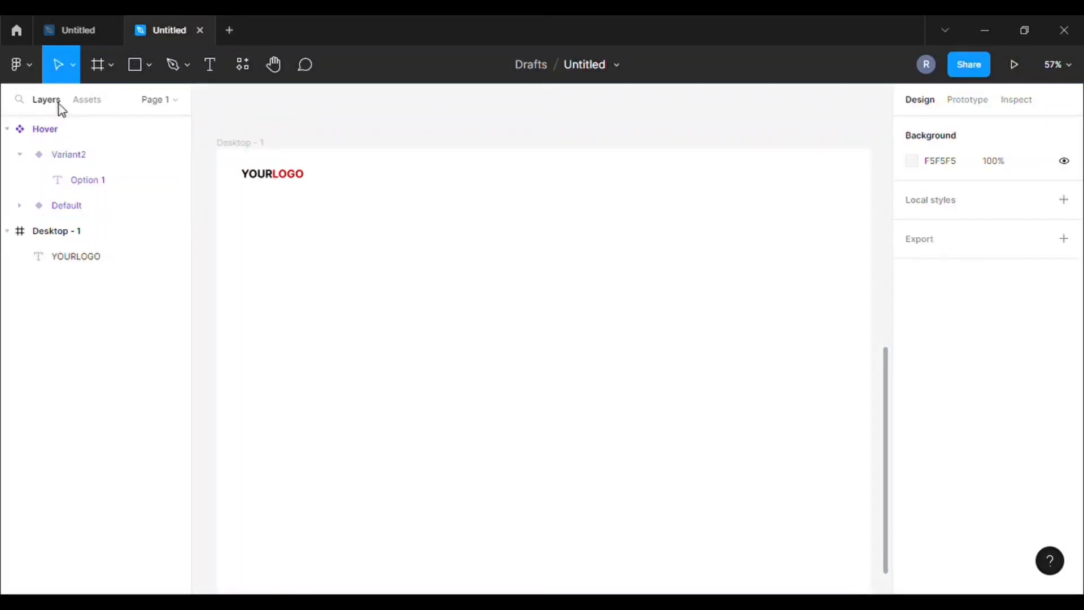
{"action": "left_click", "coordinate": [83, 100]}
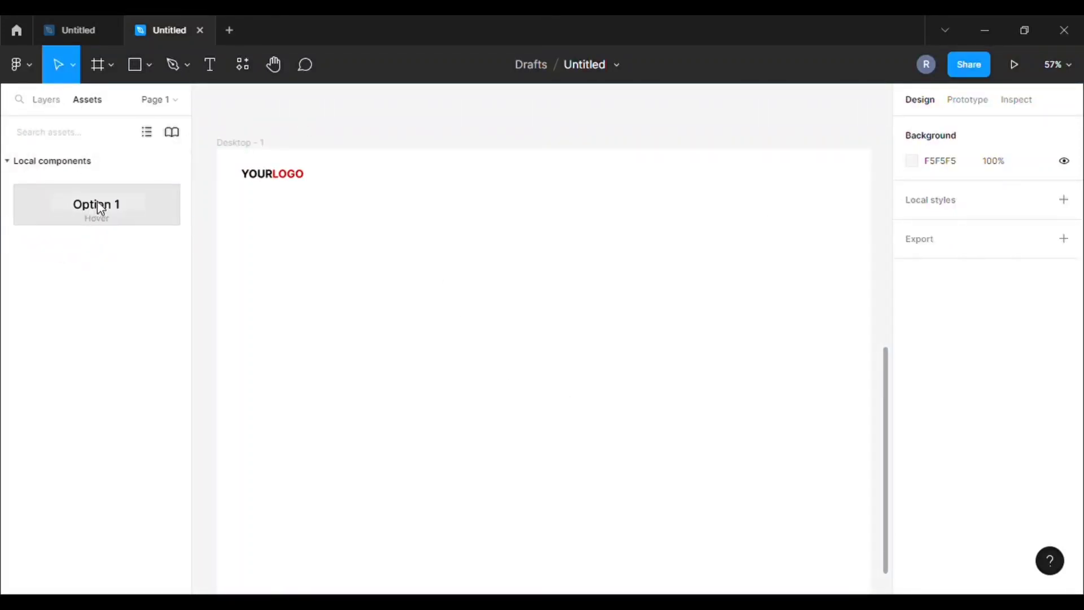
{"action": "left_click", "coordinate": [100, 209]}
{"action": "left_click_drag", "start_coordinate": [365, 209], "coordinate": [591, 196]}
Move the Option 1 item up level with YOURLOGO
{"action": "scroll", "coordinate": [632, 249], "scroll_direction": "up", "scroll_amount": 3}
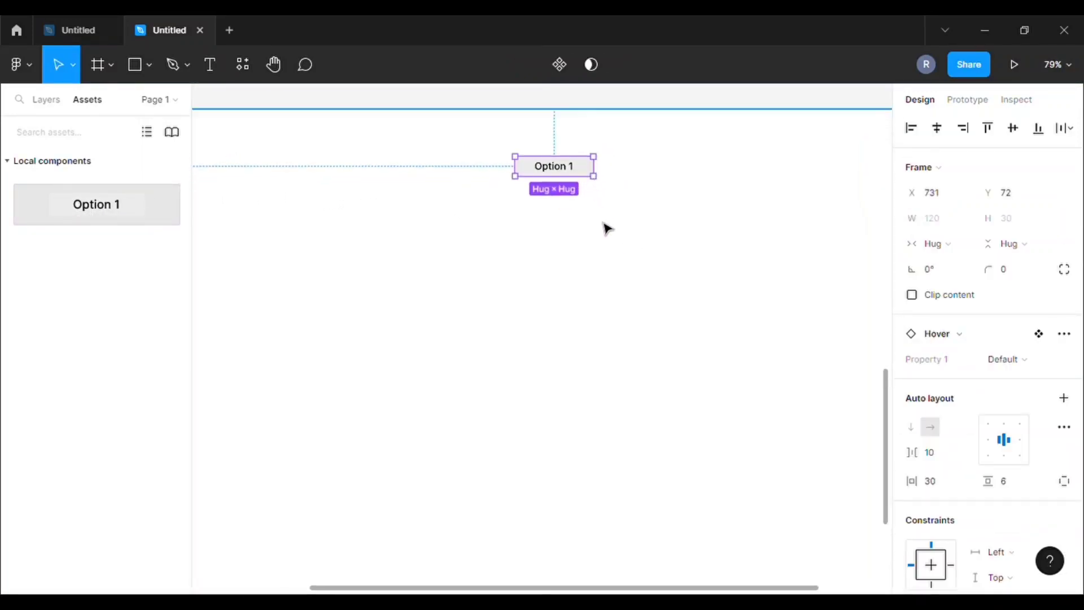
{"action": "scroll", "coordinate": [588, 172], "scroll_direction": "left", "scroll_amount": 1}
{"action": "scroll", "coordinate": [587, 175], "scroll_direction": "down", "scroll_amount": 1}
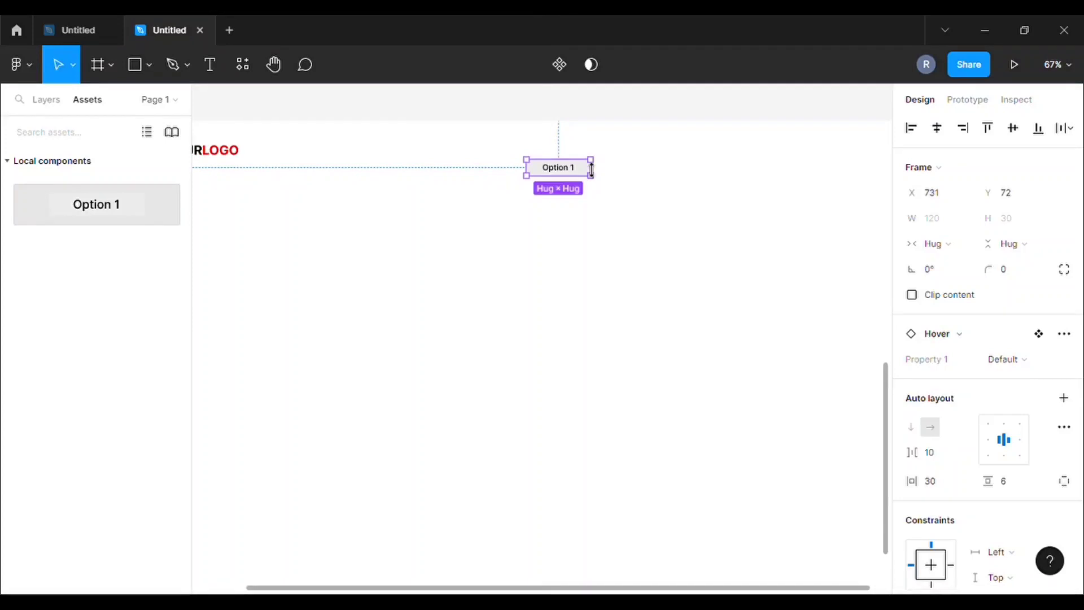
{"action": "left_click_drag", "start_coordinate": [587, 169], "coordinate": [589, 161]}
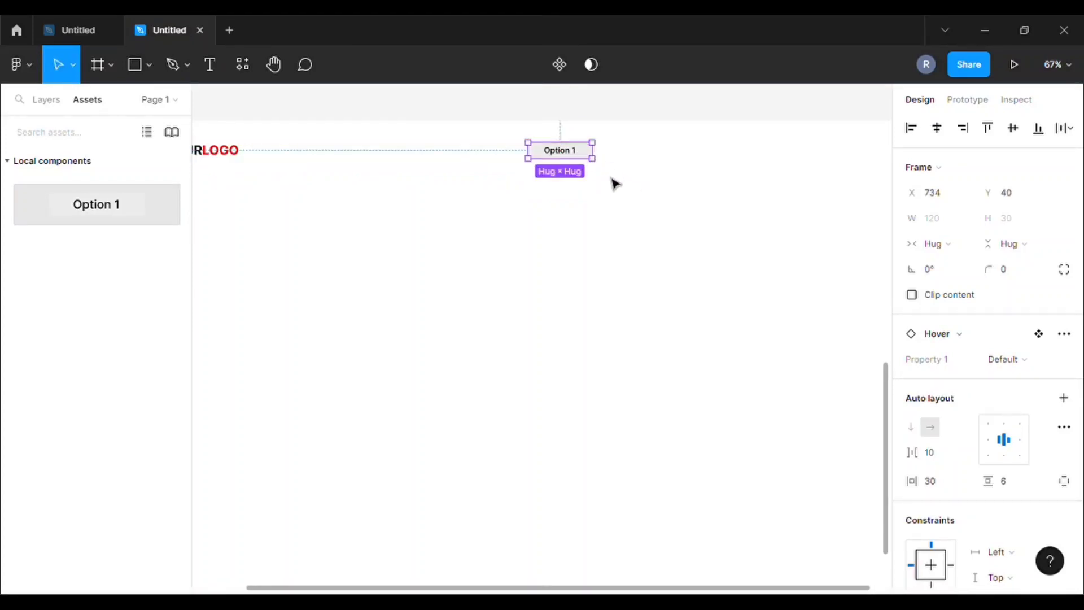
Duplicate it into a row of four nav items and nudge them right
{"action": "key", "text": "ctrl+d"}
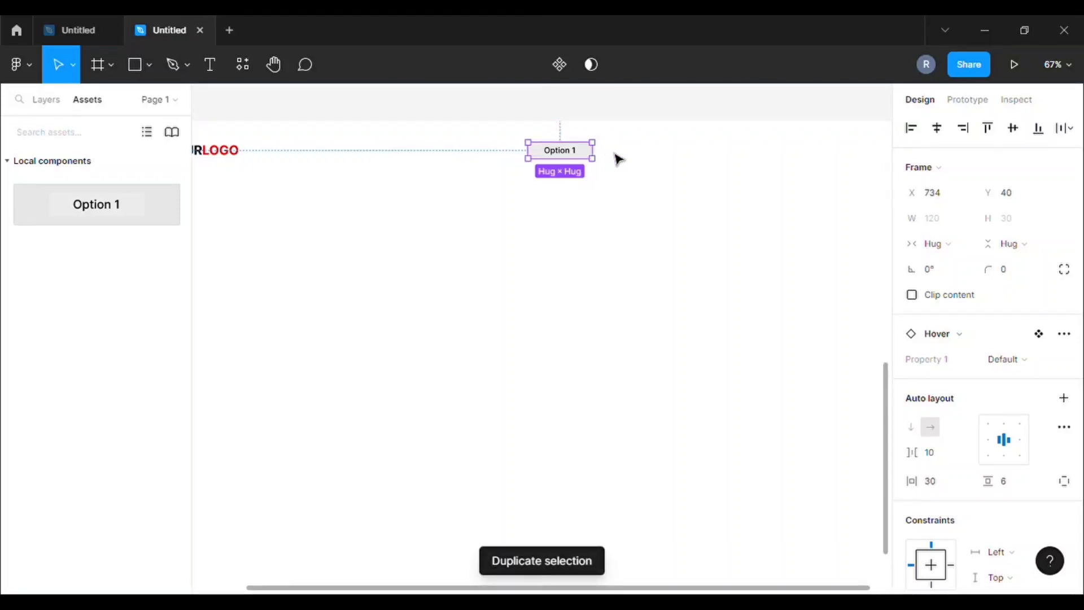
{"action": "left_click_drag", "start_coordinate": [619, 160], "coordinate": [672, 161]}
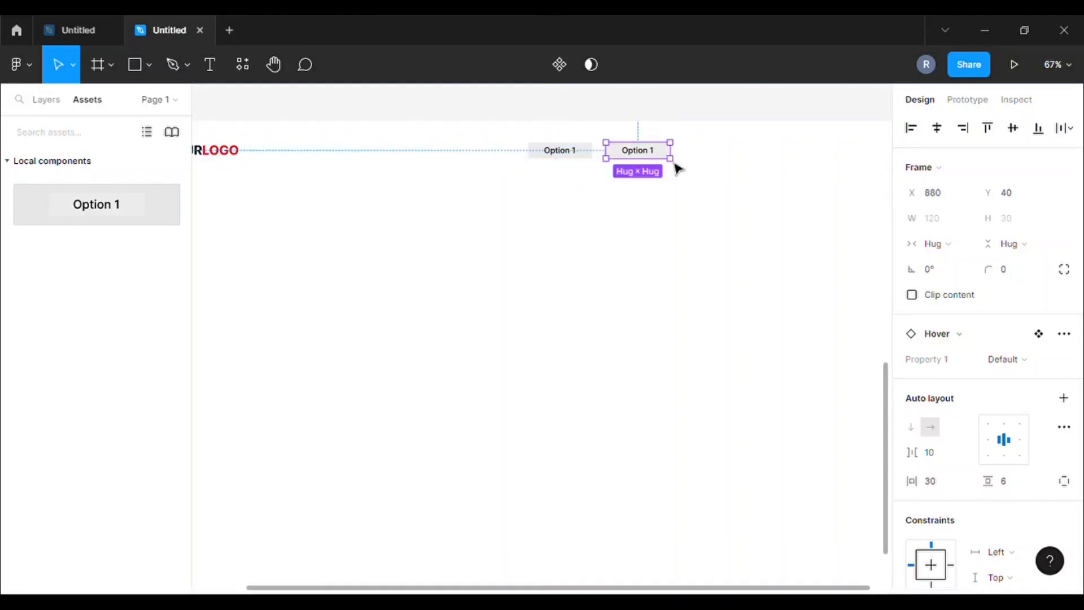
{"action": "key", "text": "ctrl+d"}
{"action": "key", "text": "ctrl+d"}
{"action": "key", "text": "ctrl+d"}
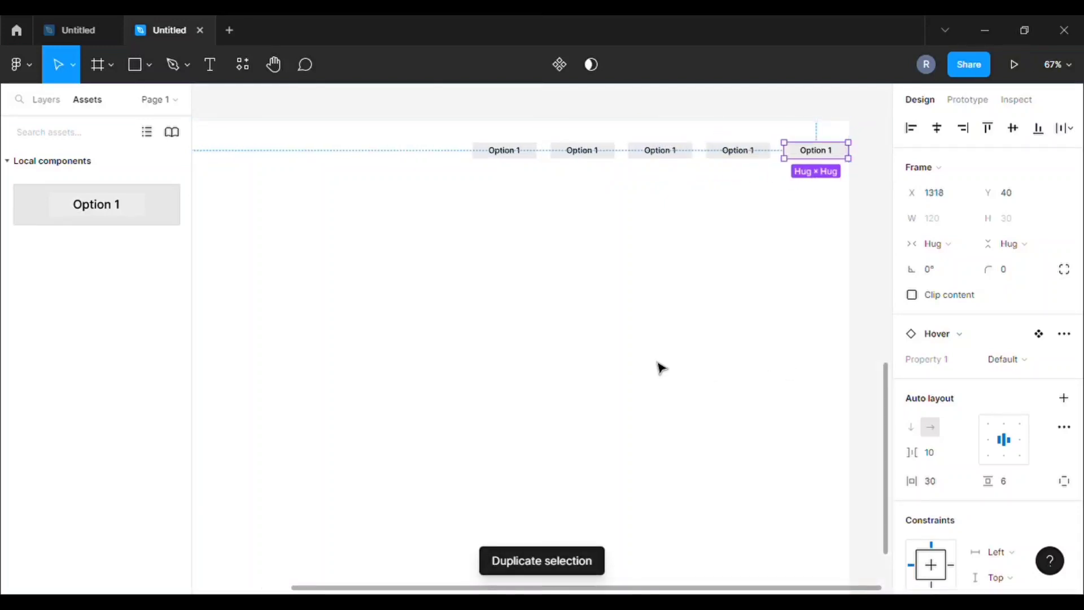
{"action": "key", "text": "Delete"}
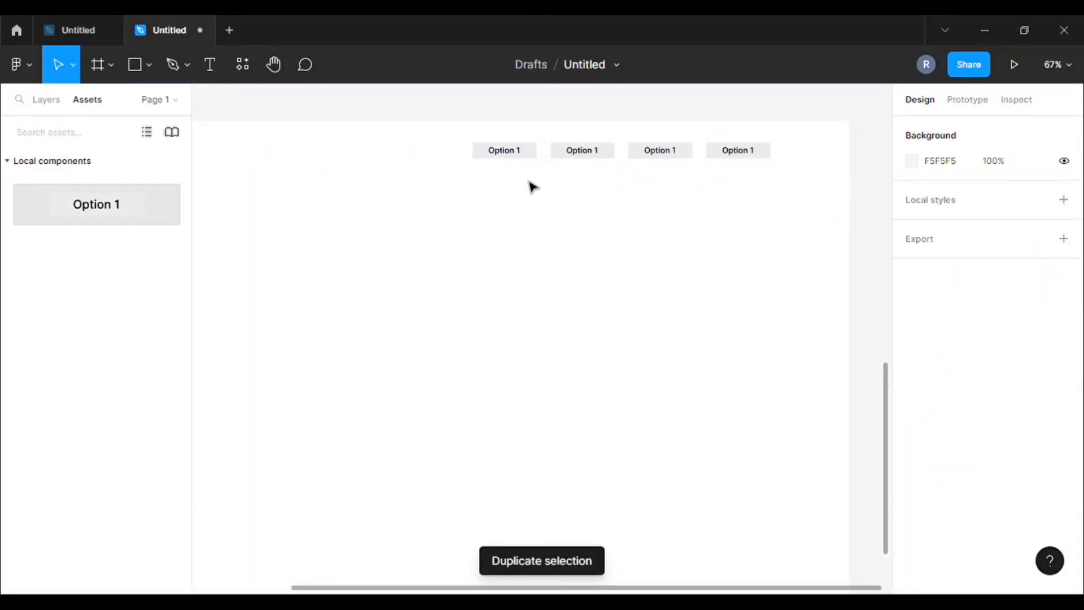
{"action": "left_click_drag", "start_coordinate": [442, 125], "coordinate": [770, 186]}
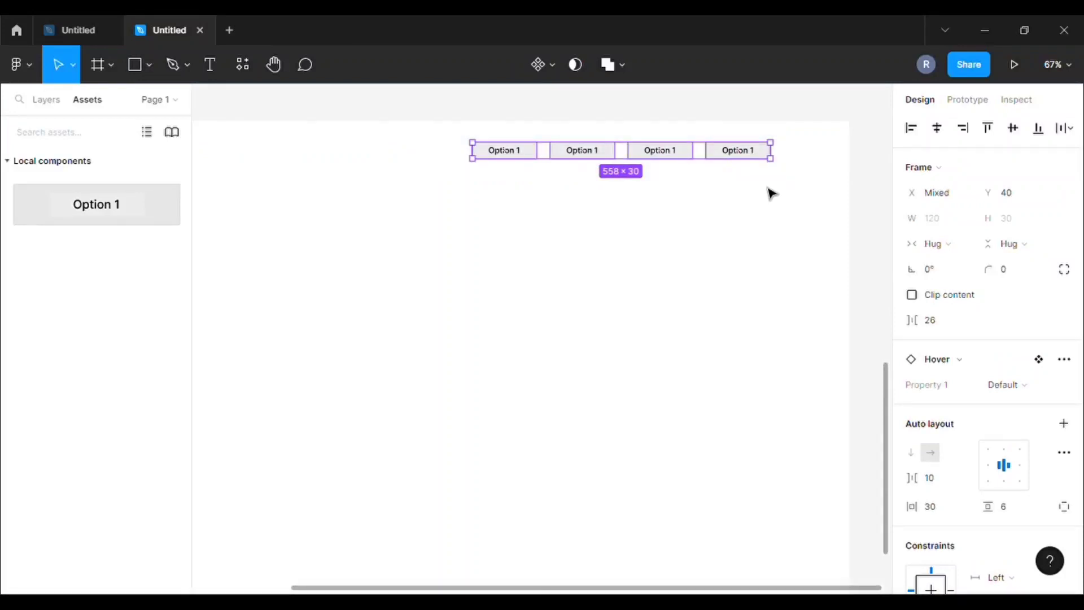
{"action": "key", "text": "Right"}
{"action": "key", "text": "Right"}
{"action": "key", "text": "Right"}
{"action": "key", "text": "Right"}
{"action": "key", "text": "Right"}
{"action": "key", "text": "Right"}
{"action": "key", "text": "Right"}
{"action": "key", "text": "Right"}
{"action": "key", "text": "Right"}
{"action": "key", "text": "Right"}
{"action": "key", "text": "Right"}
{"action": "key", "text": "Right"}
{"action": "key", "text": "Right"}
{"action": "key", "text": "Right"}
{"action": "key", "text": "Right"}
{"action": "key", "text": "Right"}
{"action": "key", "text": "Right"}
{"action": "key", "text": "Right"}
{"action": "key", "text": "Right"}
{"action": "key", "text": "Right"}
{"action": "key", "text": "Right"}
{"action": "key", "text": "Right"}
{"action": "key", "text": "Right"}
{"action": "key", "text": "Right"}
{"action": "key", "text": "Right"}
{"action": "key", "text": "Right"}
{"action": "key", "text": "Right"}
{"action": "key", "text": "Right"}
{"action": "key", "text": "Right"}
{"action": "key", "text": "Right"}
{"action": "key", "text": "Right"}
{"action": "key", "text": "Right"}
{"action": "key", "text": "Right"}
{"action": "key", "text": "Right"}
{"action": "key", "text": "Right"}
{"action": "key", "text": "Right"}
{"action": "key", "text": "Right"}
{"action": "key", "text": "Right"}
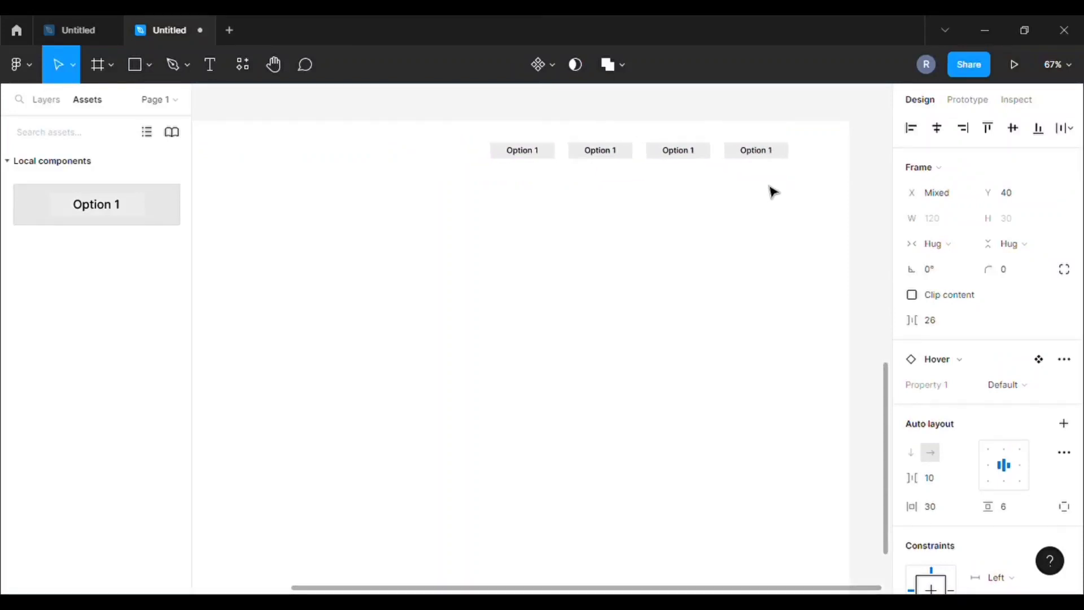
{"action": "scroll", "coordinate": [553, 185], "scroll_direction": "up", "scroll_amount": 5}
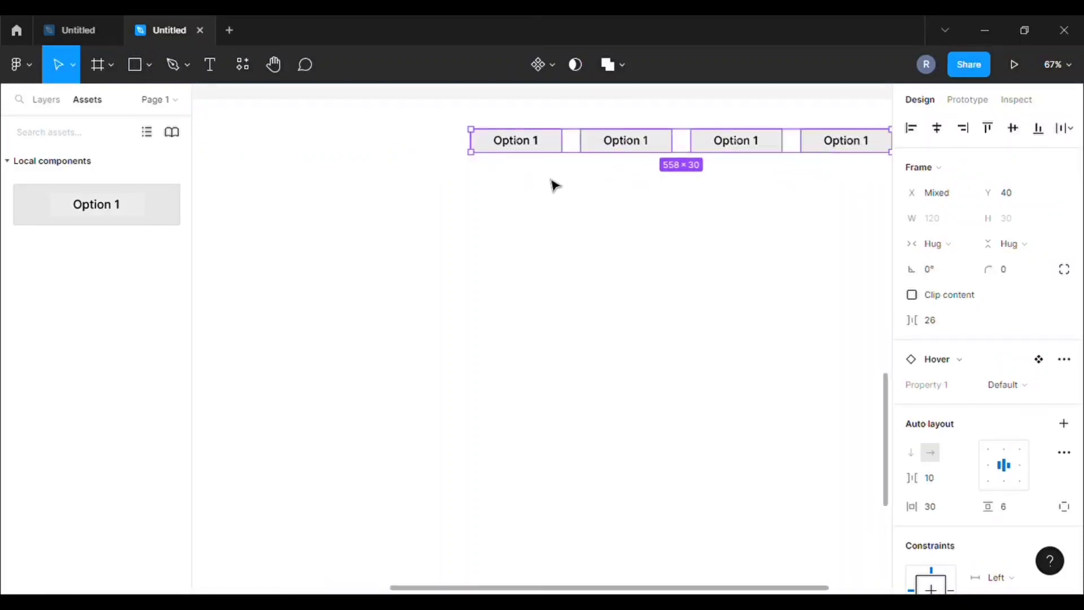
Relabel the first two nav items 'Home' and 'Services 1'
{"action": "left_click", "coordinate": [513, 156]}
{"action": "left_click", "coordinate": [517, 145]}
{"action": "double_click", "coordinate": [517, 145]}
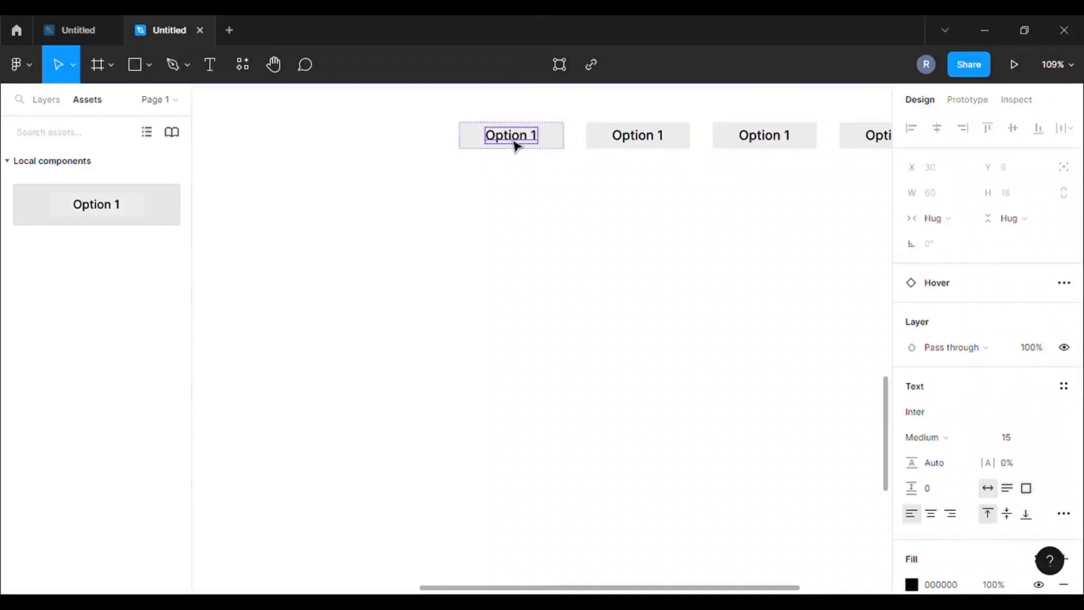
{"action": "double_click", "coordinate": [517, 145]}
{"action": "type", "text": "H"}
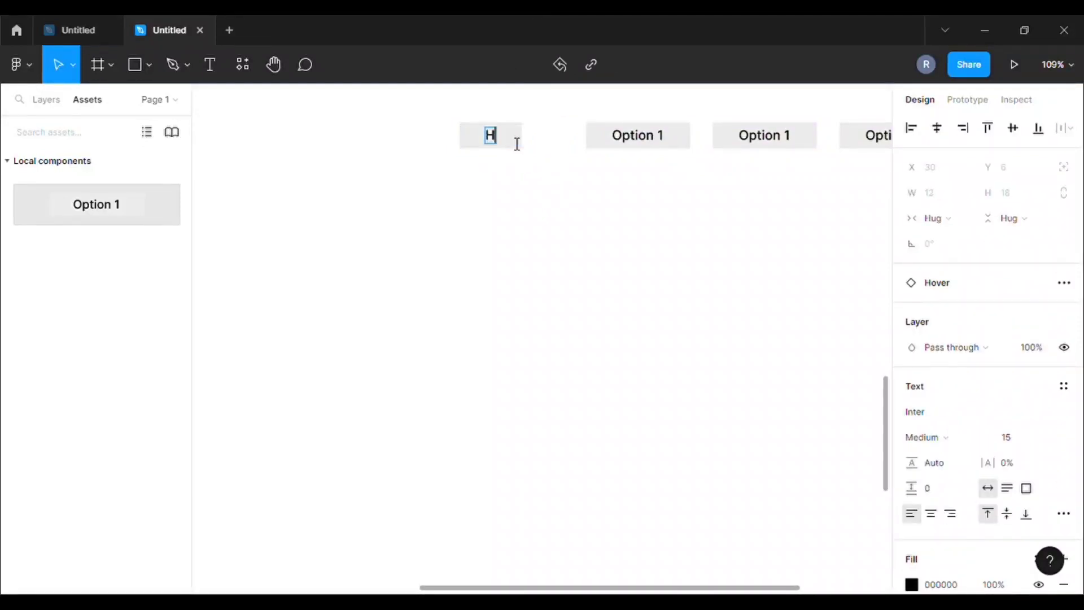
{"action": "type", "text": "ome"}
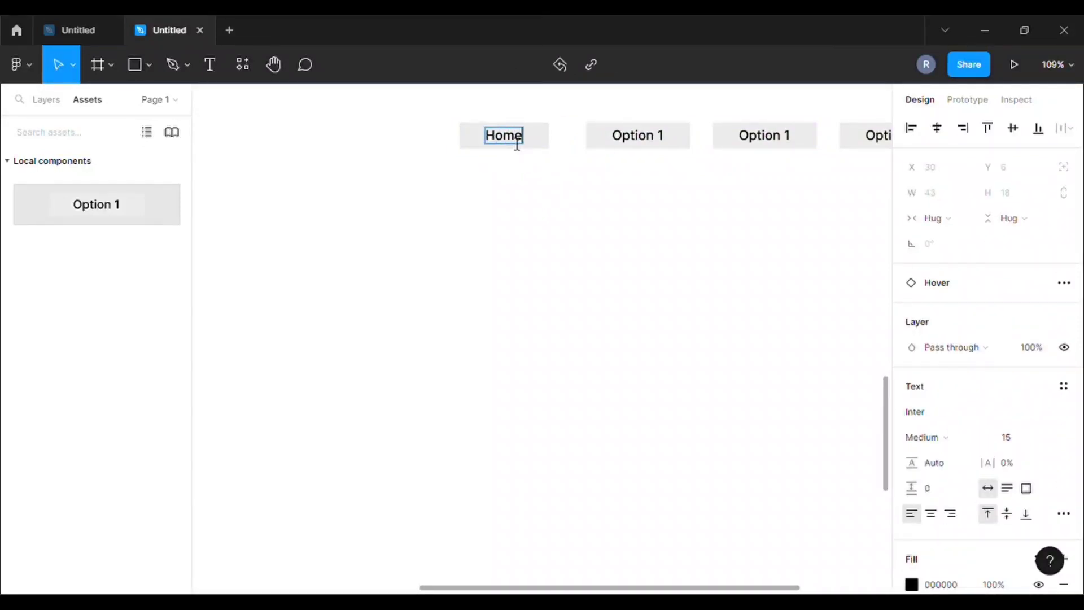
{"action": "key", "text": "Escape"}
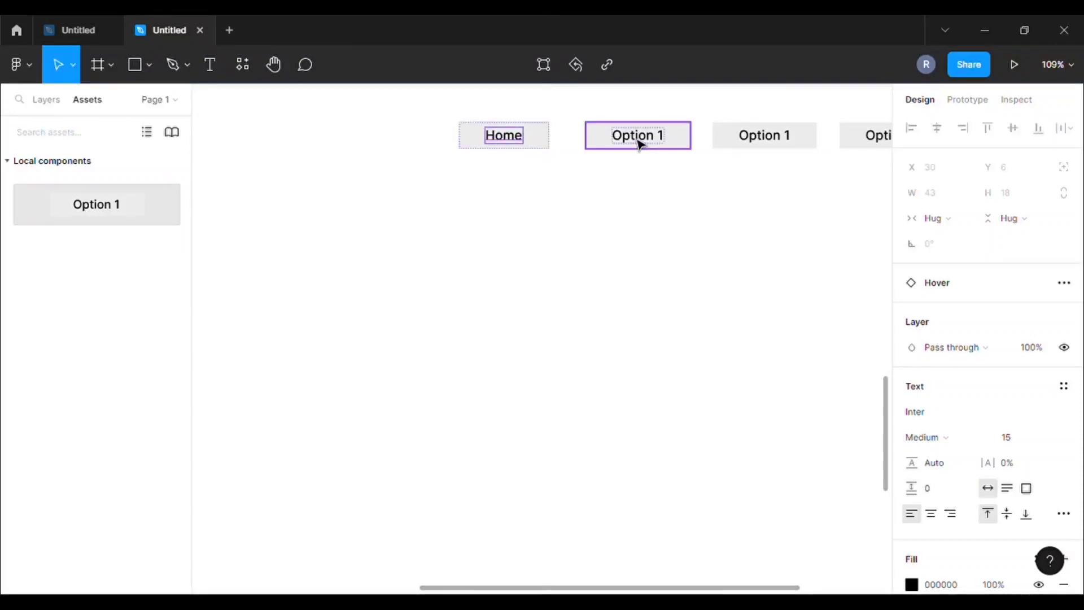
{"action": "left_click", "coordinate": [641, 142]}
{"action": "double_click", "coordinate": [641, 142]}
{"action": "double_click", "coordinate": [642, 139]}
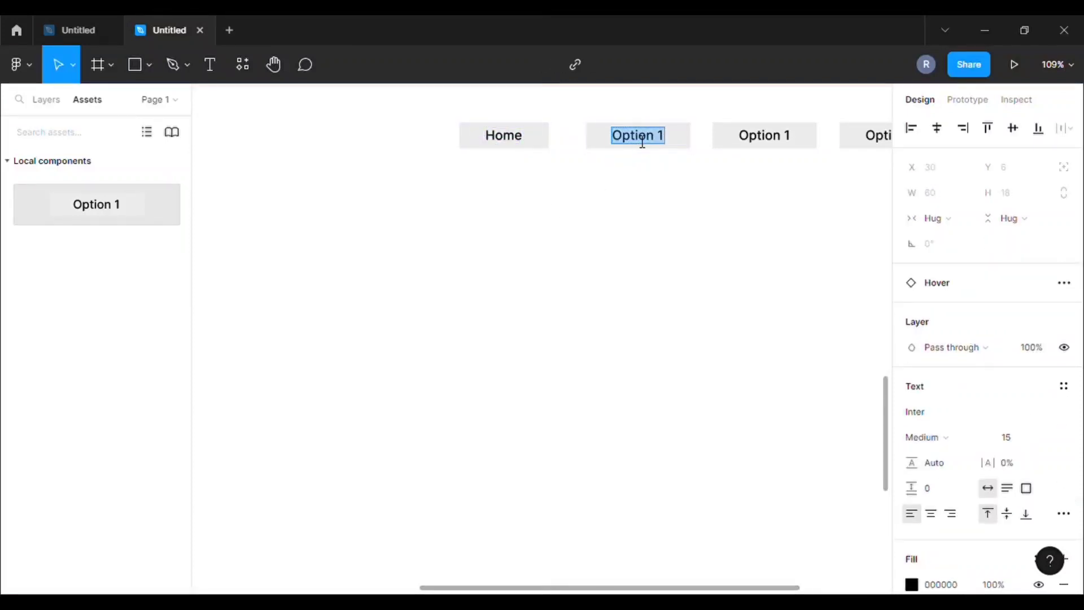
{"action": "type", "text": "Ser"}
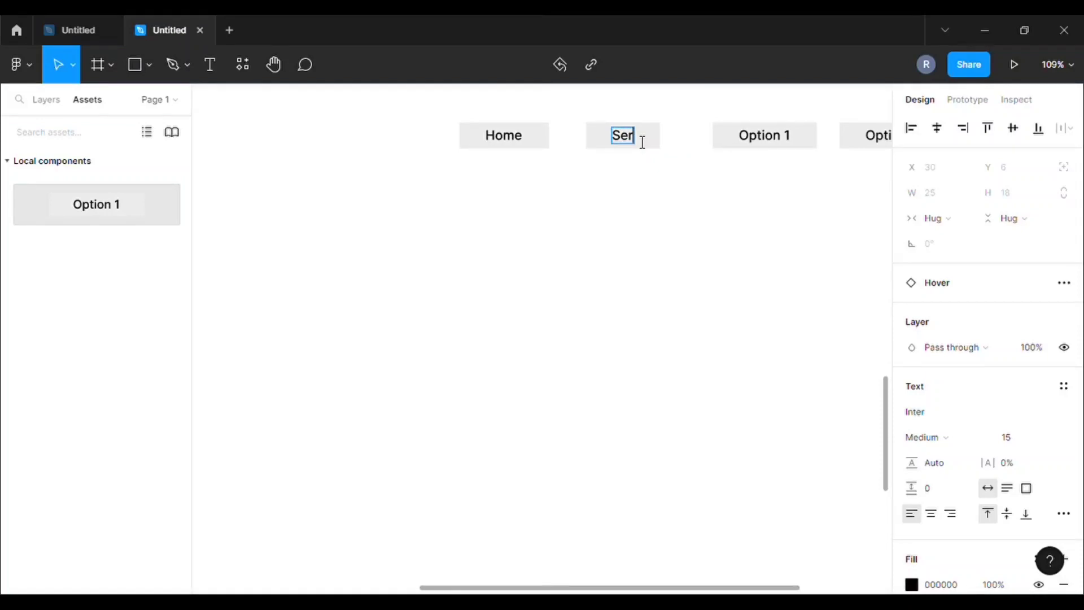
{"action": "type", "text": "vices"}
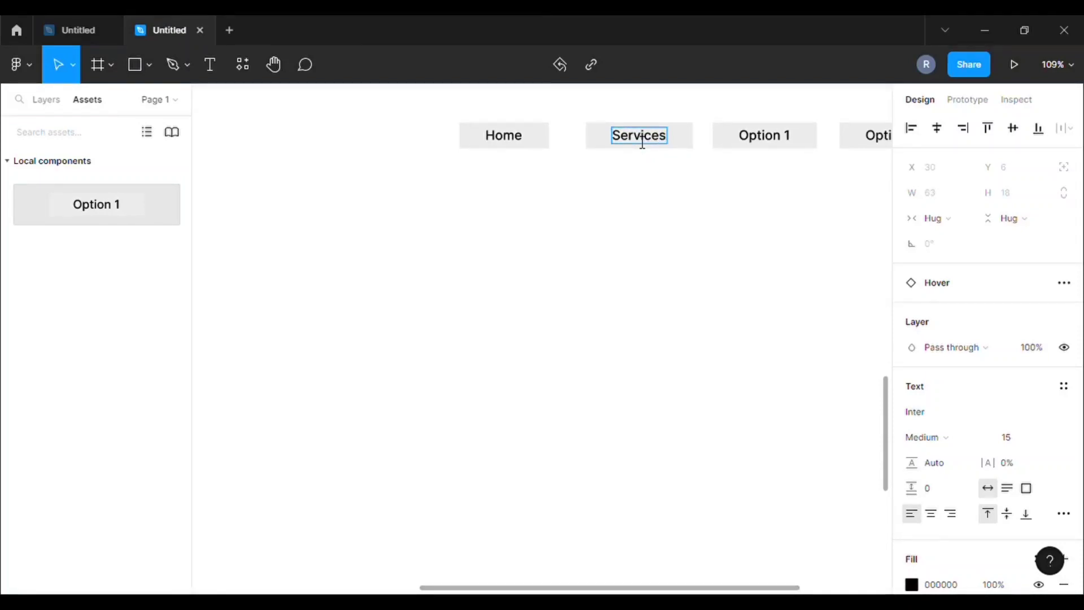
{"action": "type", "text": " 1"}
{"action": "key", "text": "Escape"}
Relabel the last two nav items 'Services 2' and 'Contect'
{"action": "left_click", "coordinate": [774, 143]}
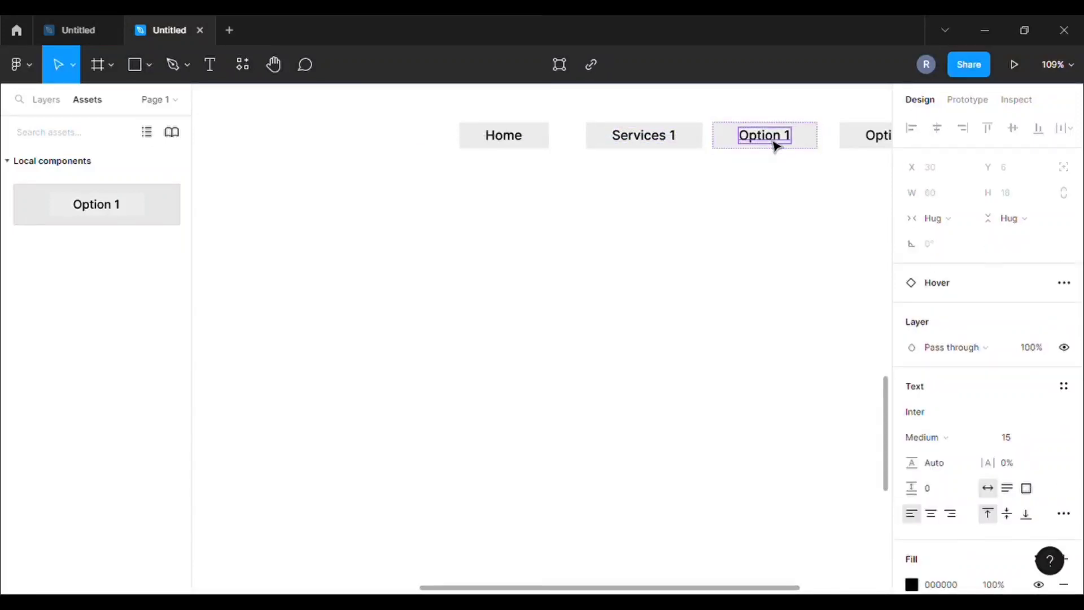
{"action": "double_click", "coordinate": [785, 139]}
{"action": "type", "text": "Services"}
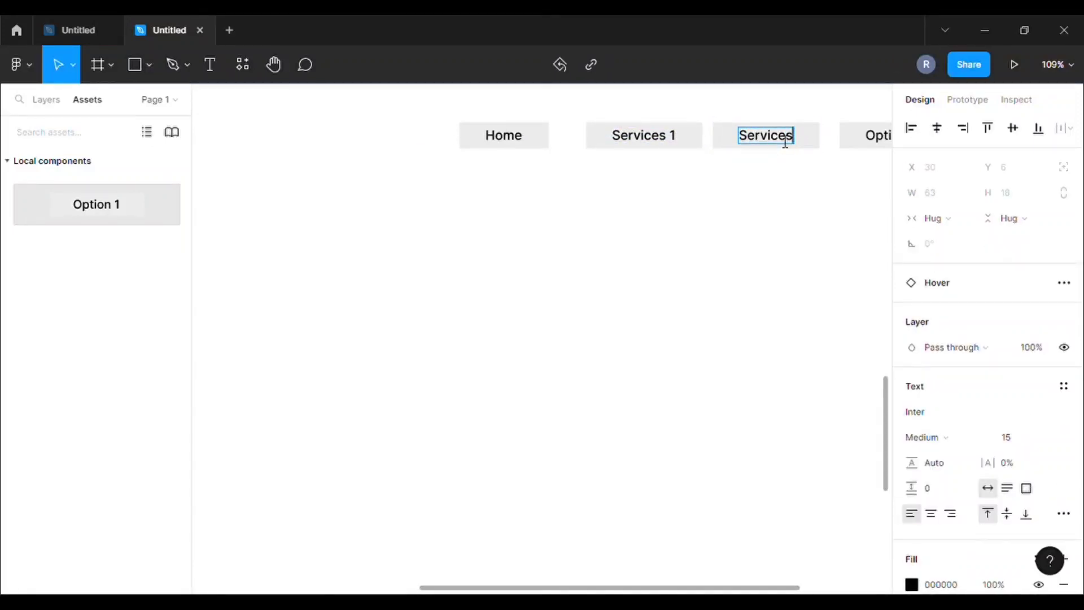
{"action": "type", "text": " 2"}
{"action": "left_click_drag", "start_coordinate": [690, 592], "coordinate": [776, 590]}
{"action": "double_click", "coordinate": [725, 141]}
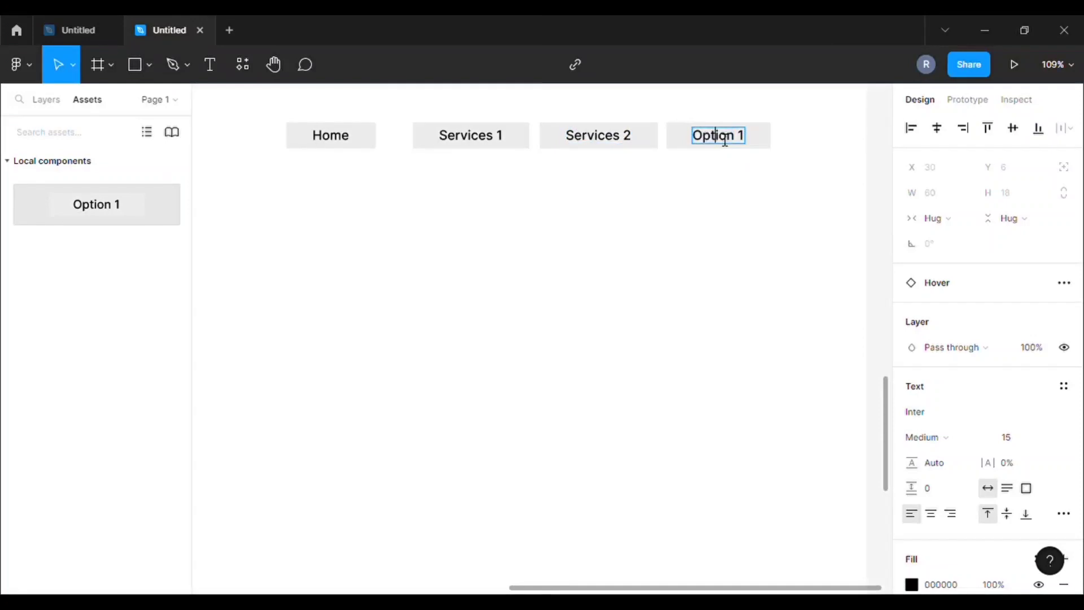
{"action": "type", "text": "C"}
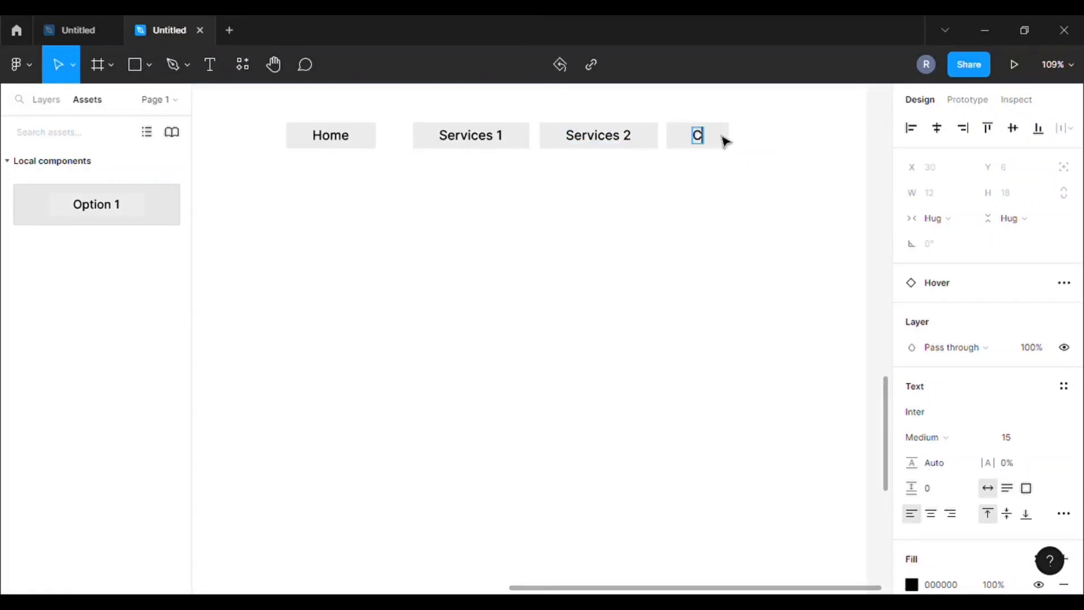
{"action": "type", "text": "ontect"}
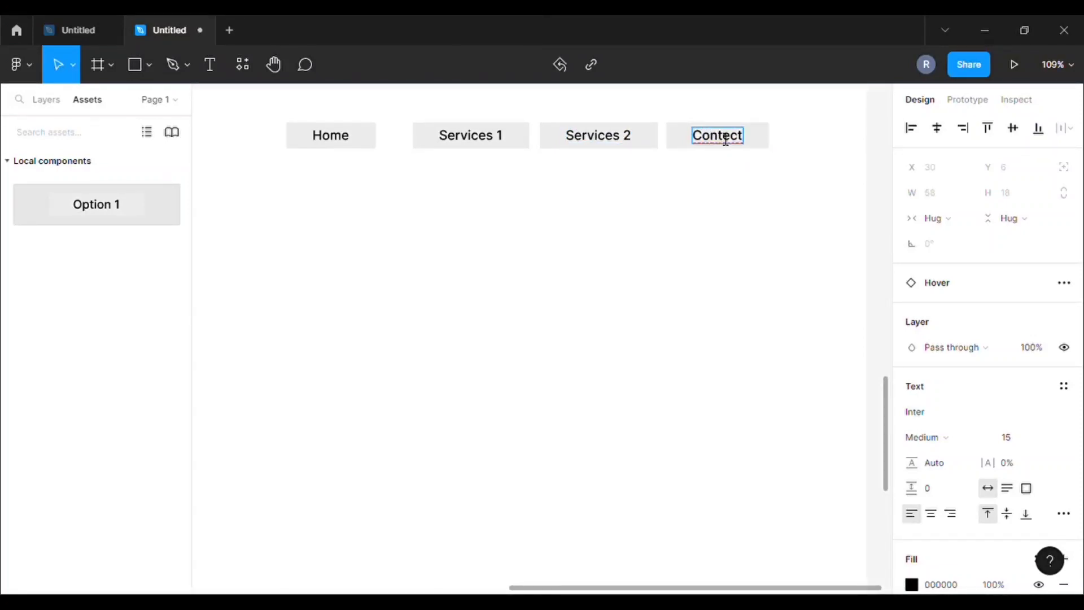
{"action": "key", "text": "Escape"}
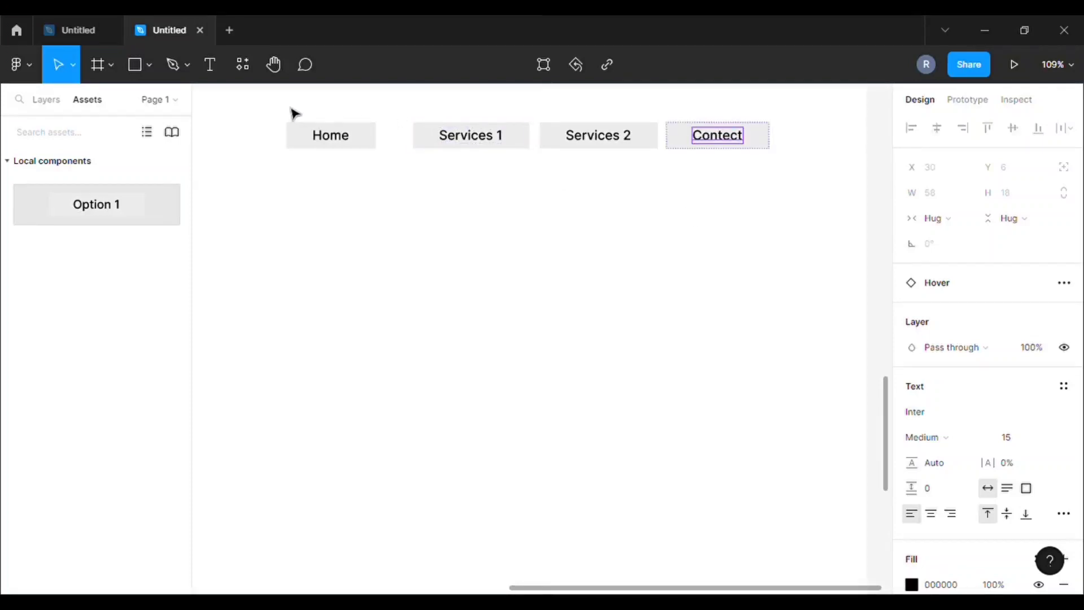
Distribute the four nav buttons with even horizontal spacing
{"action": "left_click_drag", "start_coordinate": [293, 111], "coordinate": [790, 192]}
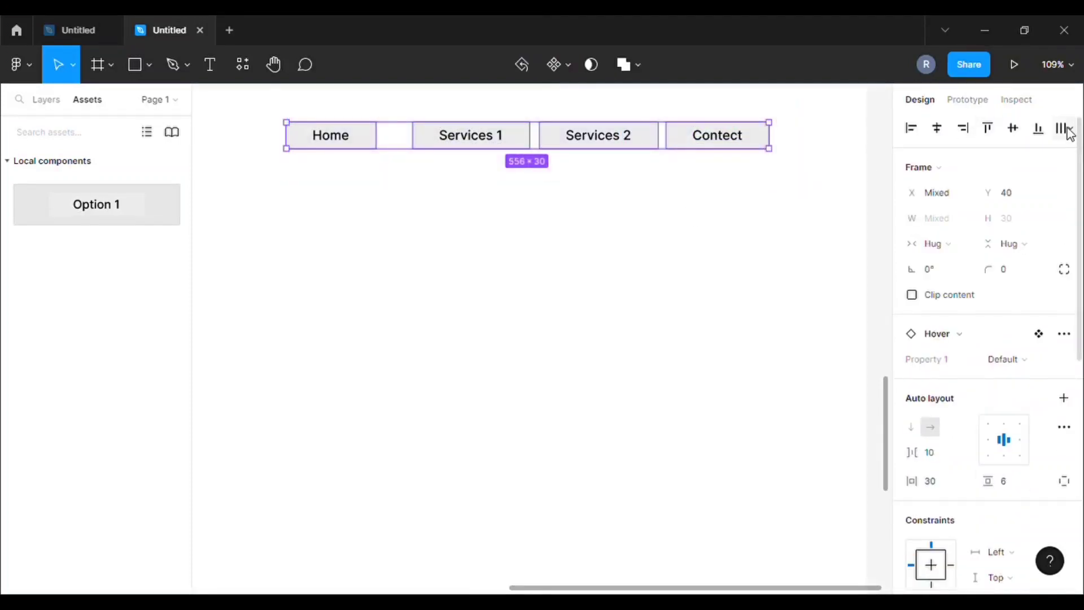
{"action": "left_click", "coordinate": [1067, 129]}
{"action": "left_click", "coordinate": [889, 201]}
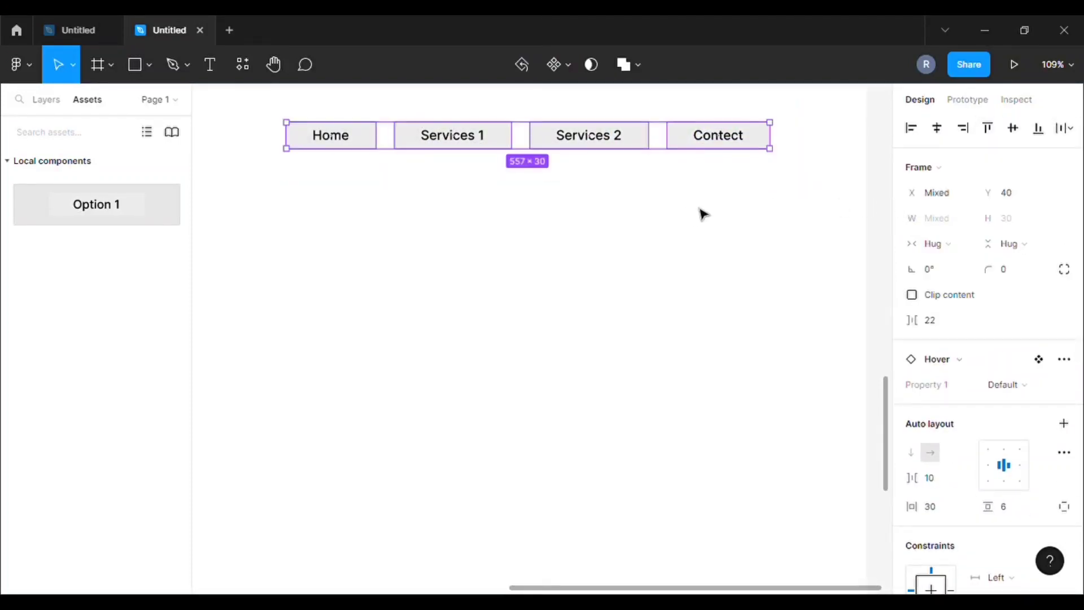
{"action": "left_click", "coordinate": [628, 233]}
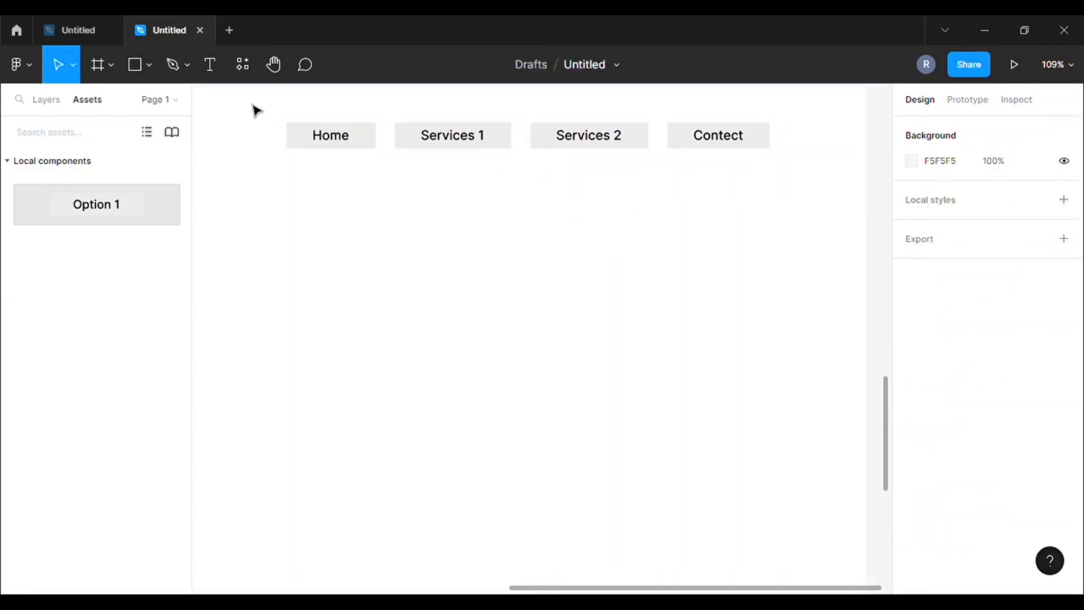
Change the Home and Services 1 fills from EBEBEB grey to white
{"action": "scroll", "coordinate": [257, 110], "scroll_direction": "down", "scroll_amount": 2}
{"action": "left_click_drag", "start_coordinate": [538, 588], "coordinate": [453, 576]}
{"action": "left_click", "coordinate": [494, 138]}
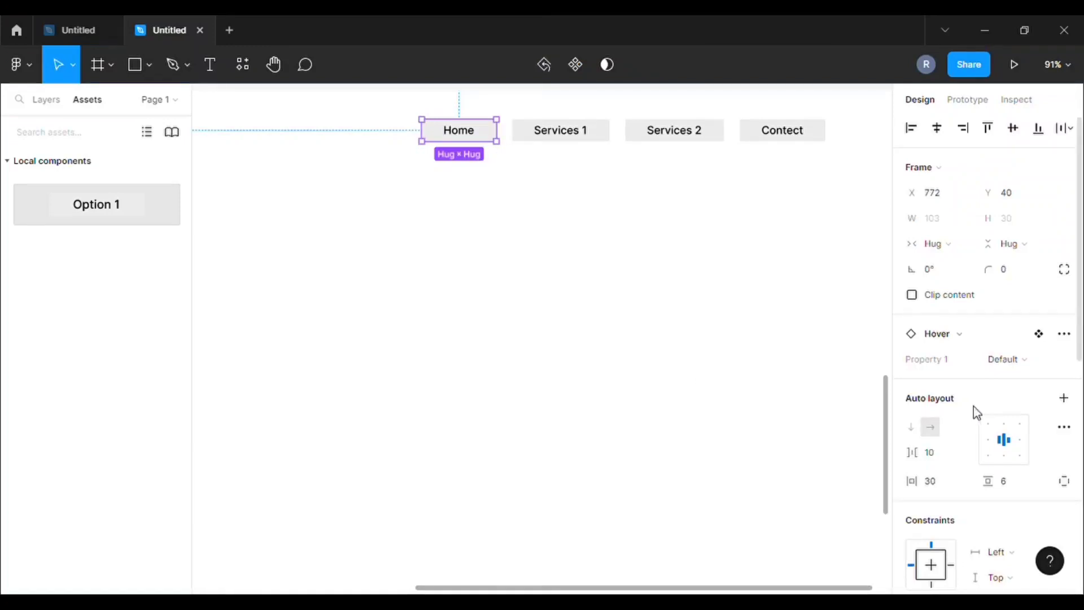
{"action": "scroll", "coordinate": [969, 408], "scroll_direction": "down", "scroll_amount": 8}
{"action": "left_click", "coordinate": [917, 461]}
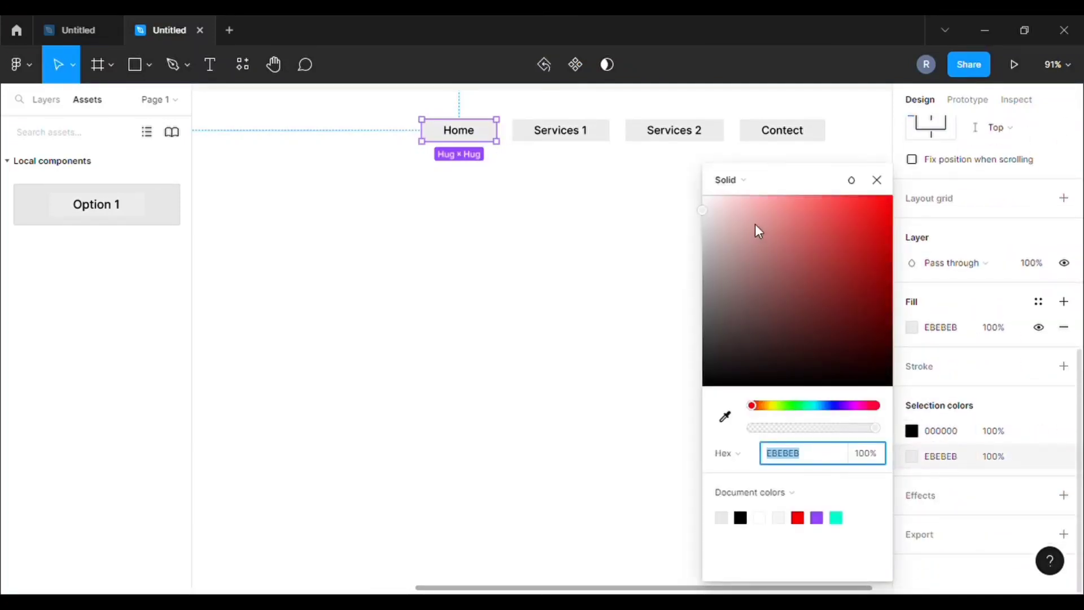
{"action": "left_click_drag", "start_coordinate": [704, 214], "coordinate": [587, 159]}
{"action": "left_click", "coordinate": [588, 159]}
{"action": "left_click", "coordinate": [608, 140]}
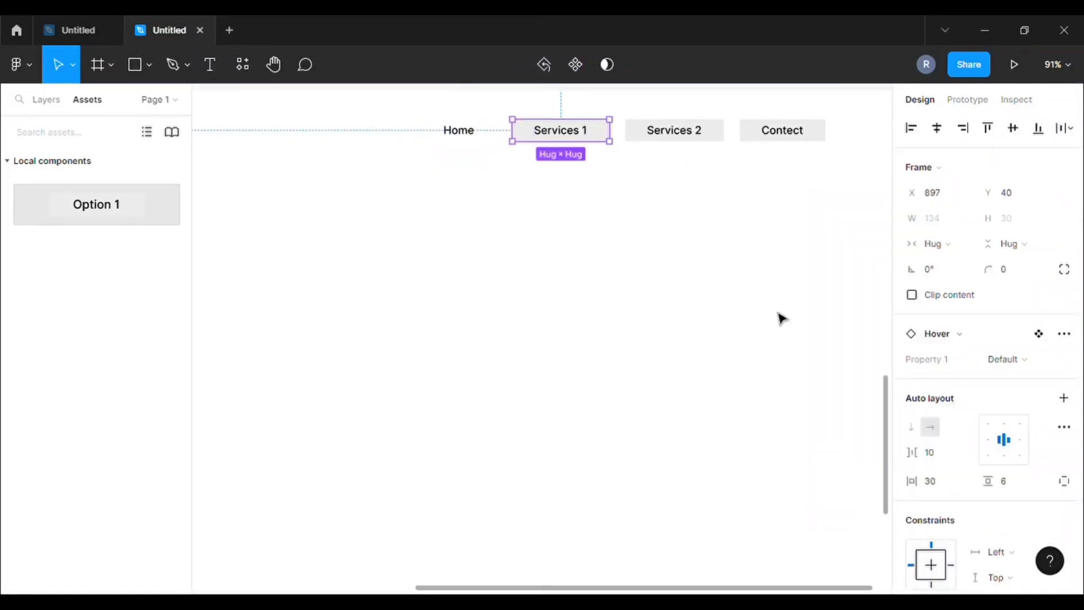
{"action": "scroll", "coordinate": [940, 395], "scroll_direction": "down", "scroll_amount": 8}
{"action": "left_click", "coordinate": [912, 456]}
{"action": "left_click_drag", "start_coordinate": [759, 277], "coordinate": [610, 192]}
{"action": "left_click", "coordinate": [610, 191]}
Change the Services 2 and Contect fills to white FFFFFF
{"action": "left_click", "coordinate": [717, 133]}
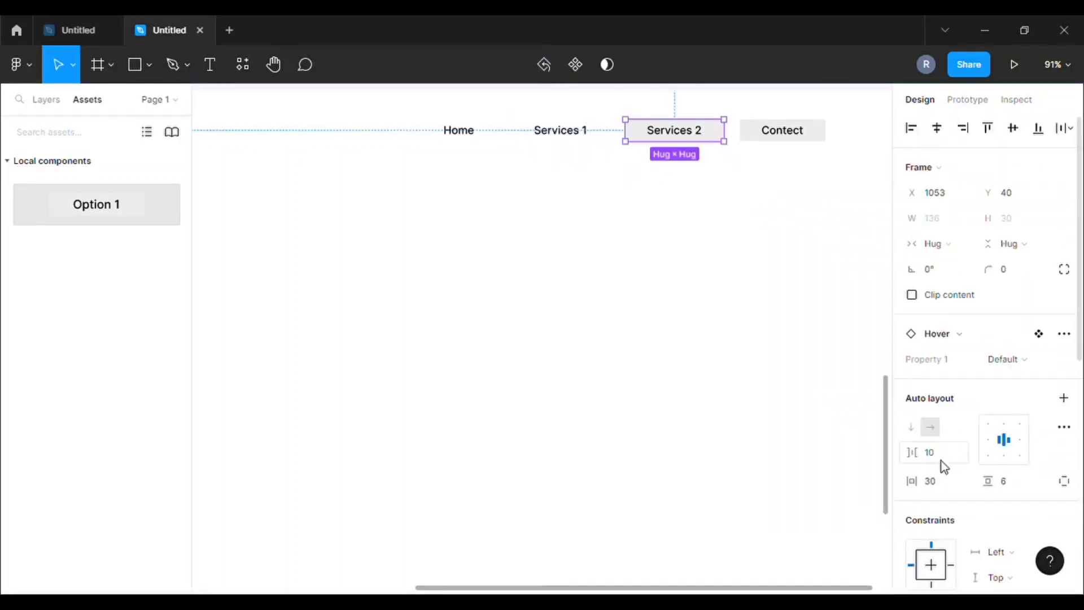
{"action": "scroll", "coordinate": [932, 474], "scroll_direction": "down", "scroll_amount": 5}
{"action": "left_click", "coordinate": [912, 539]}
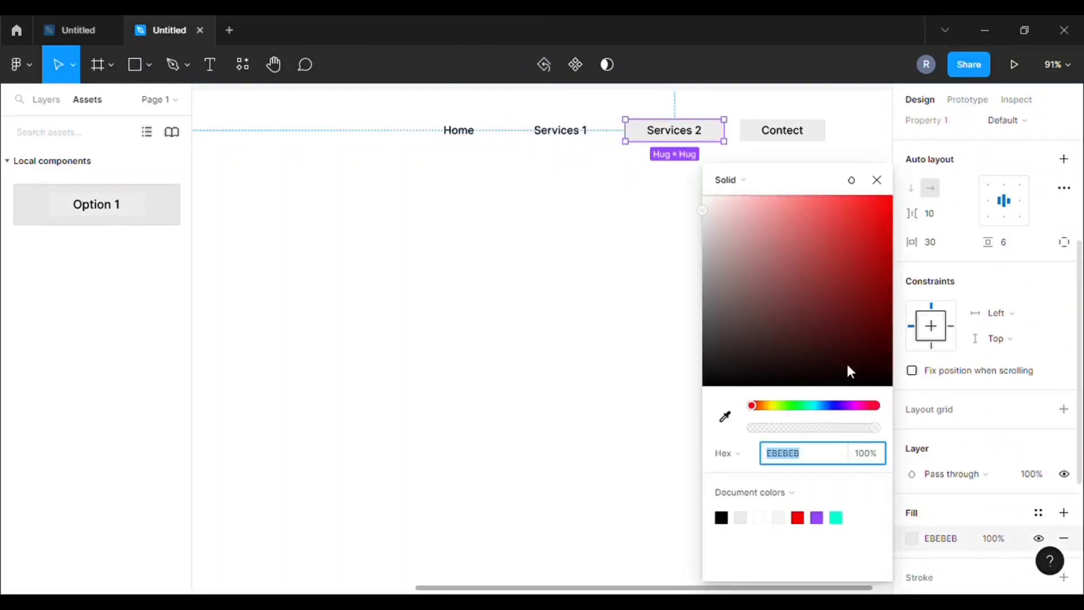
{"action": "left_click_drag", "start_coordinate": [705, 213], "coordinate": [668, 169]}
{"action": "left_click", "coordinate": [675, 168]}
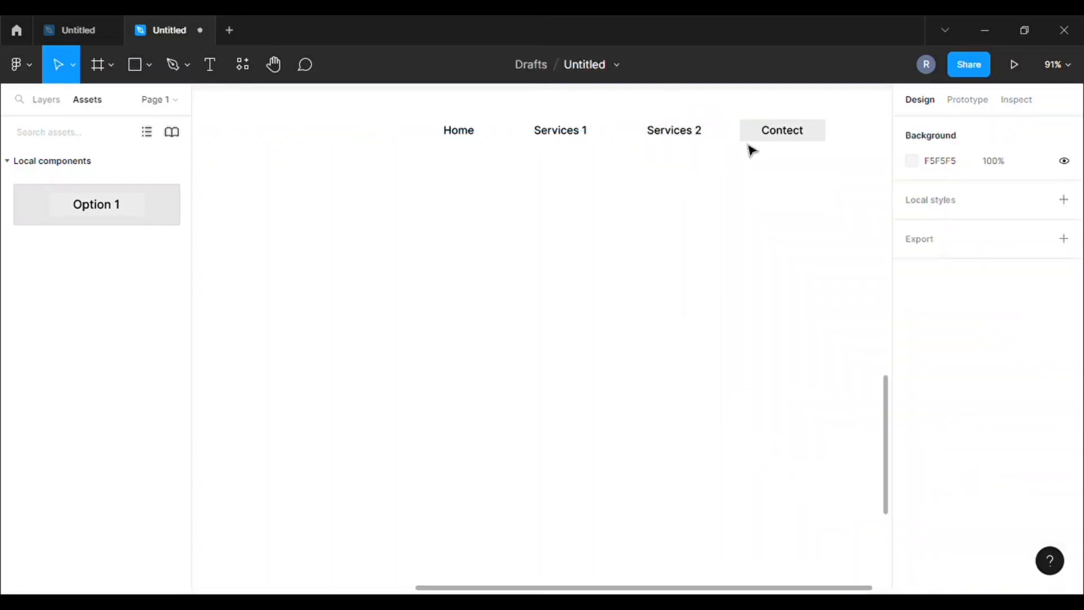
{"action": "left_click", "coordinate": [819, 136]}
{"action": "scroll", "coordinate": [939, 446], "scroll_direction": "down", "scroll_amount": 5}
{"action": "scroll", "coordinate": [916, 469], "scroll_direction": "down", "scroll_amount": 2}
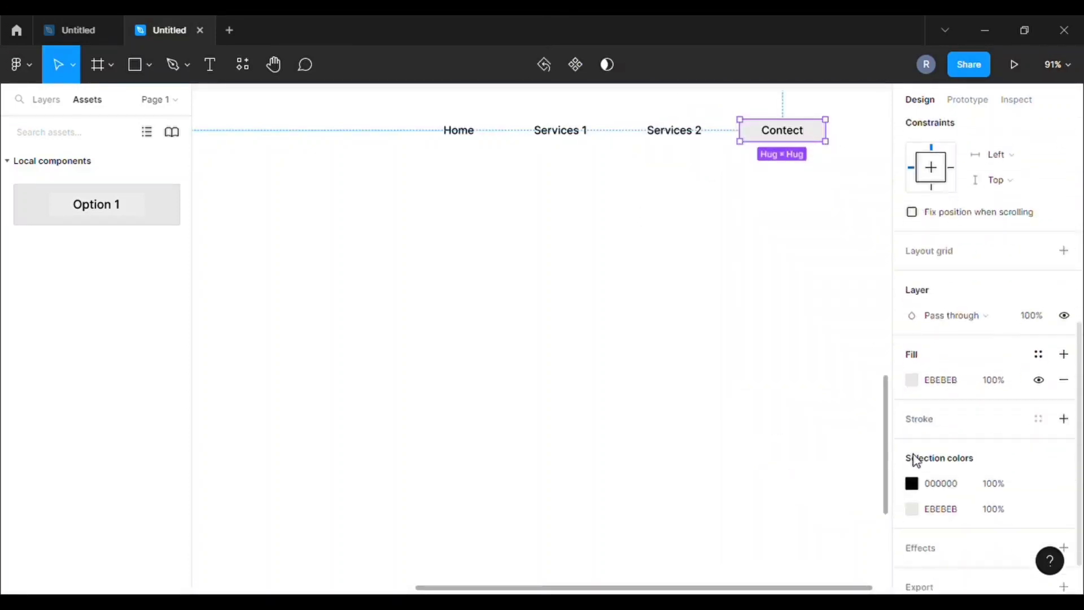
{"action": "left_click", "coordinate": [911, 511]}
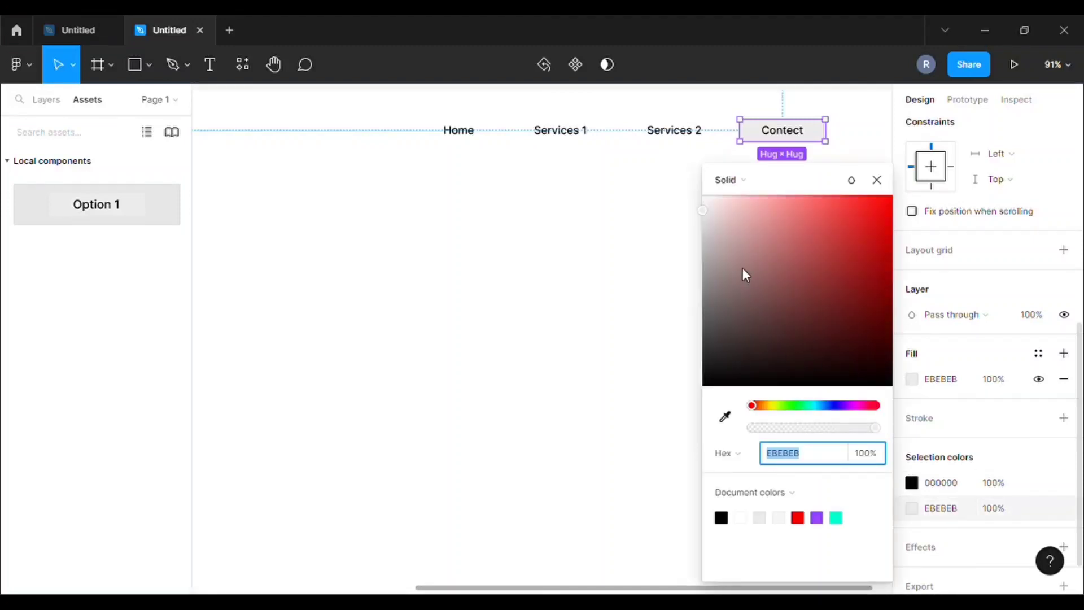
{"action": "left_click_drag", "start_coordinate": [744, 274], "coordinate": [666, 174]}
{"action": "left_click", "coordinate": [650, 215]}
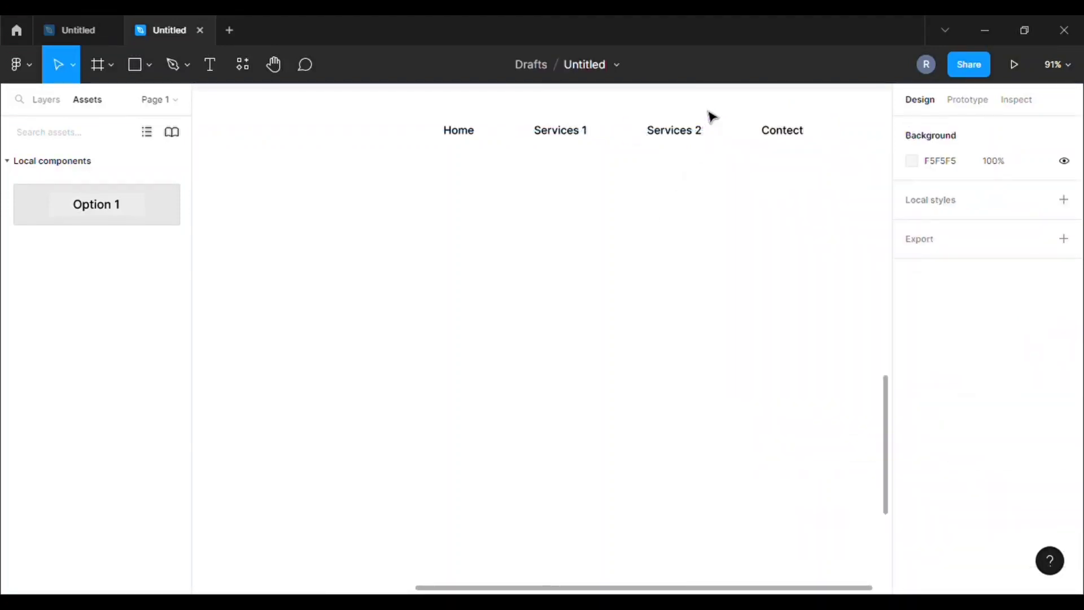
Reselect Services 2 to confirm its fill is white
{"action": "left_click", "coordinate": [722, 139]}
{"action": "scroll", "coordinate": [963, 472], "scroll_direction": "down", "scroll_amount": 5}
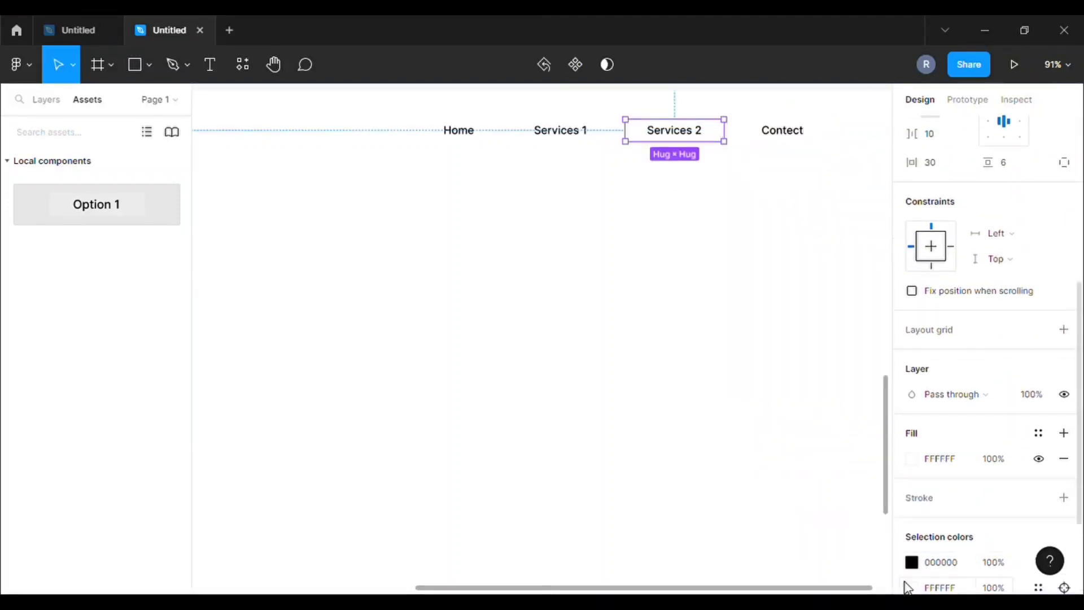
{"action": "scroll", "coordinate": [904, 588], "scroll_direction": "down", "scroll_amount": 2}
{"action": "left_click", "coordinate": [655, 438]}
{"action": "scroll", "coordinate": [364, 303], "scroll_direction": "down", "scroll_amount": 1}
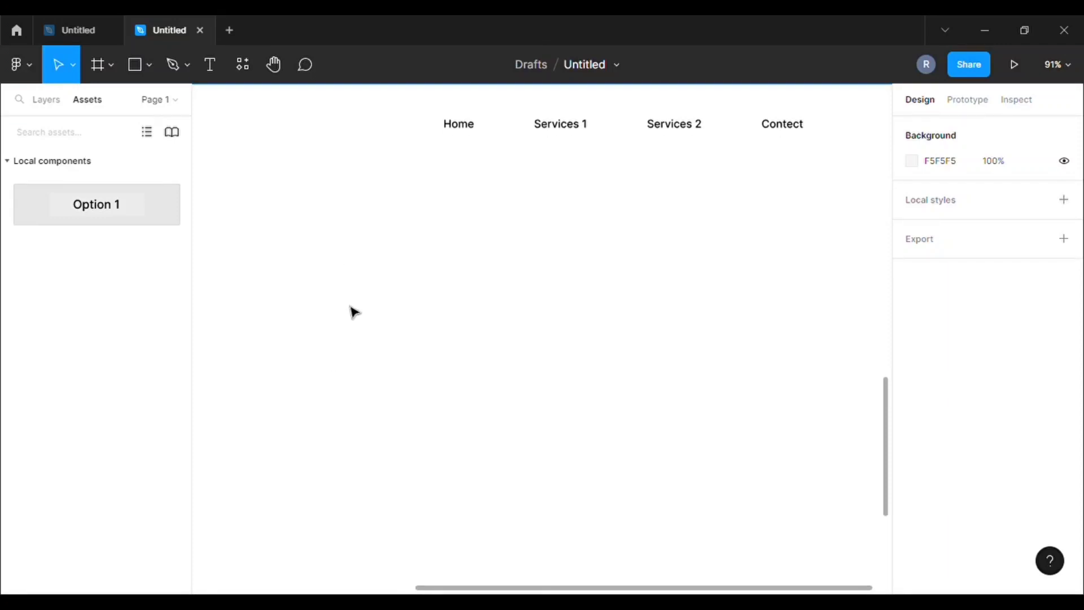
{"action": "scroll", "coordinate": [355, 311], "scroll_direction": "down", "scroll_amount": 2}
Place an Option 1 component instance from Assets on the canvas, just above the header
{"action": "scroll", "coordinate": [475, 523], "scroll_direction": "left", "scroll_amount": 2}
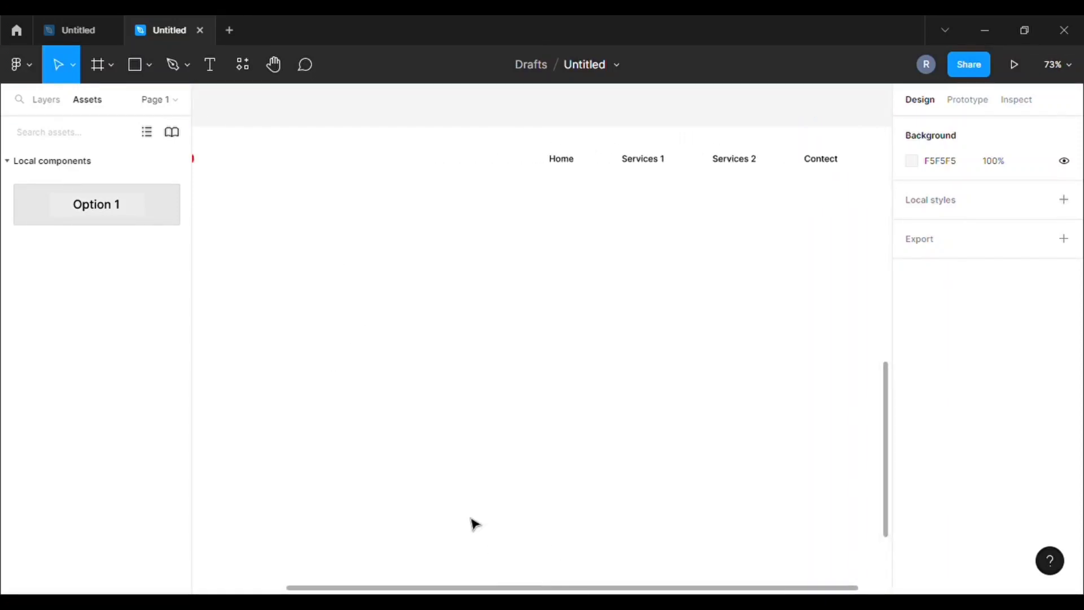
{"action": "scroll", "coordinate": [439, 483], "scroll_direction": "down", "scroll_amount": 1}
{"action": "left_click_drag", "start_coordinate": [104, 225], "coordinate": [584, 115]}
{"action": "scroll", "coordinate": [606, 446], "scroll_direction": "up", "scroll_amount": 3}
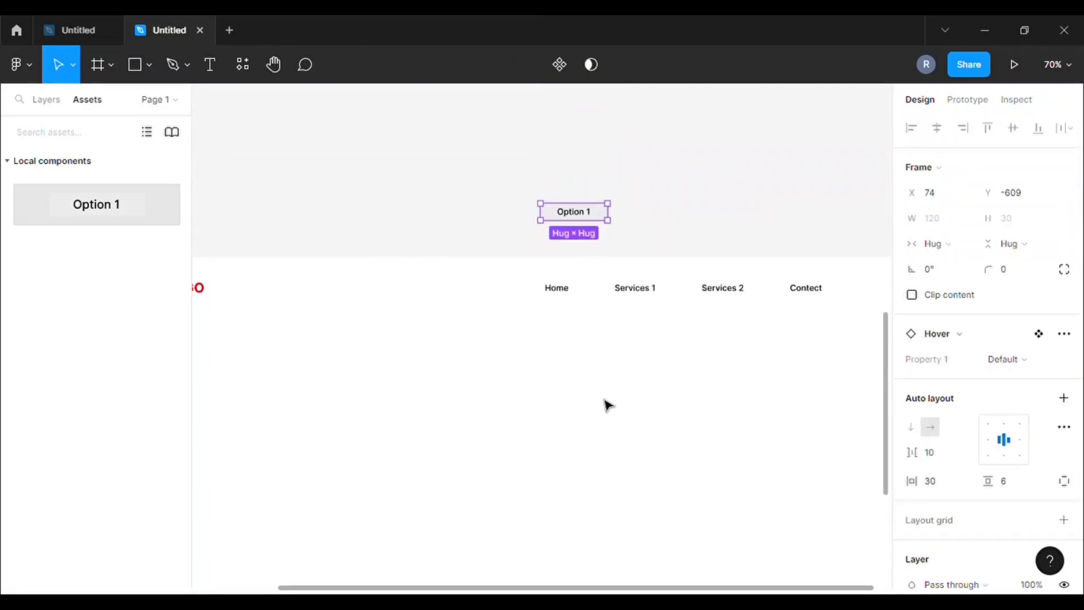
{"action": "scroll", "coordinate": [599, 350], "scroll_direction": "up", "scroll_amount": 3}
{"action": "mouse_move", "coordinate": [601, 166]}
{"action": "left_mouse_down"}
{"action": "mouse_move", "coordinate": [621, 68]}
{"action": "mouse_move", "coordinate": [627, 118]}
{"action": "mouse_move", "coordinate": [613, 150]}
{"action": "left_mouse_up"}
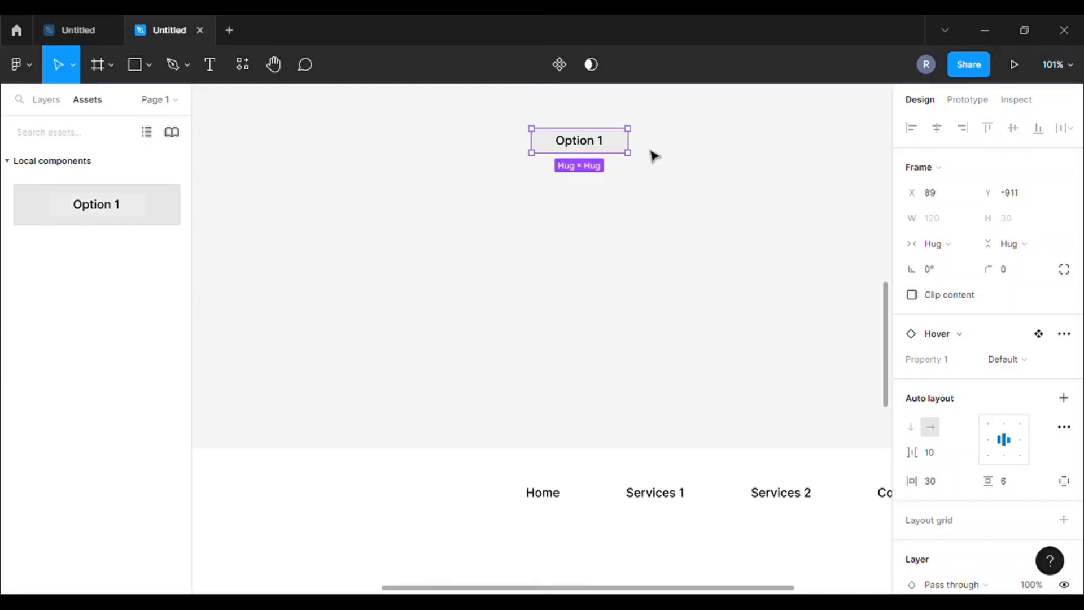
Duplicate Option 1 with Ctrl+D into a vertical column of five rows
{"action": "key", "text": "ctrl+d"}
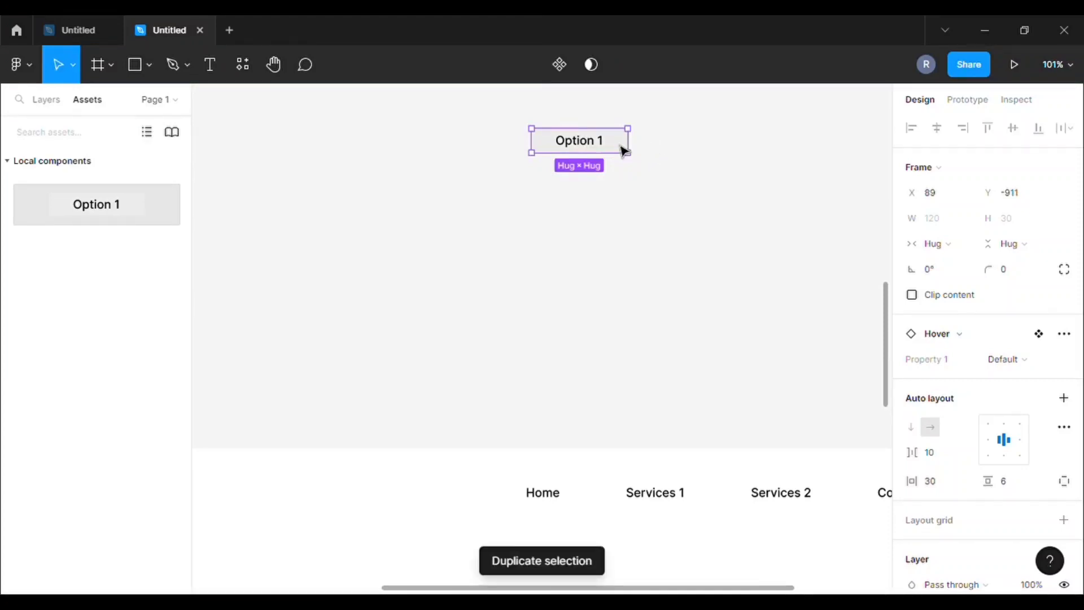
{"action": "left_click_drag", "start_coordinate": [625, 150], "coordinate": [622, 175]}
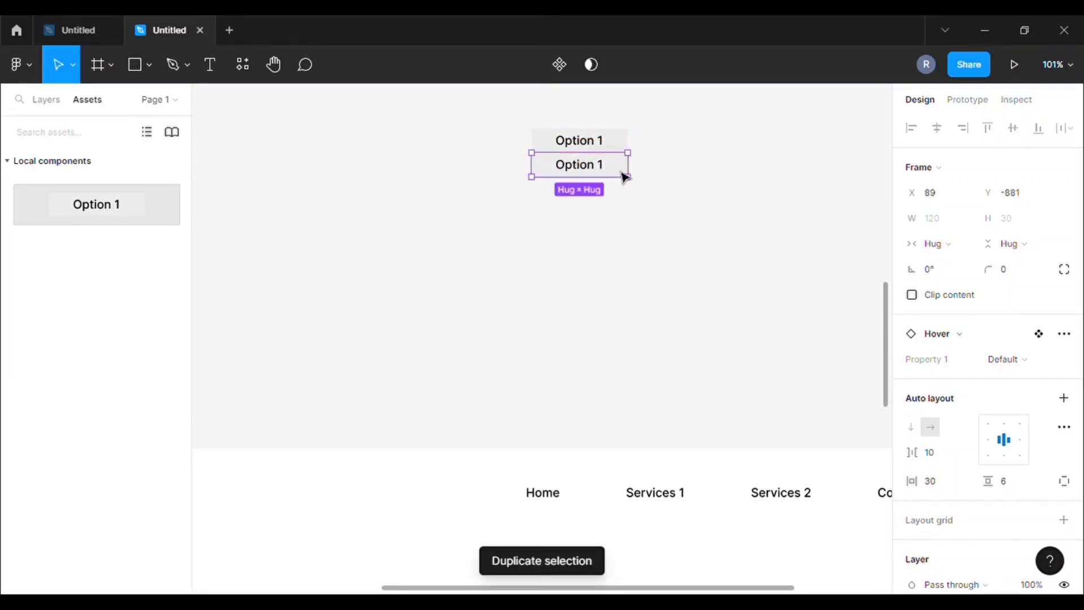
{"action": "key", "text": "ctrl+d"}
{"action": "key", "text": "ctrl+d"}
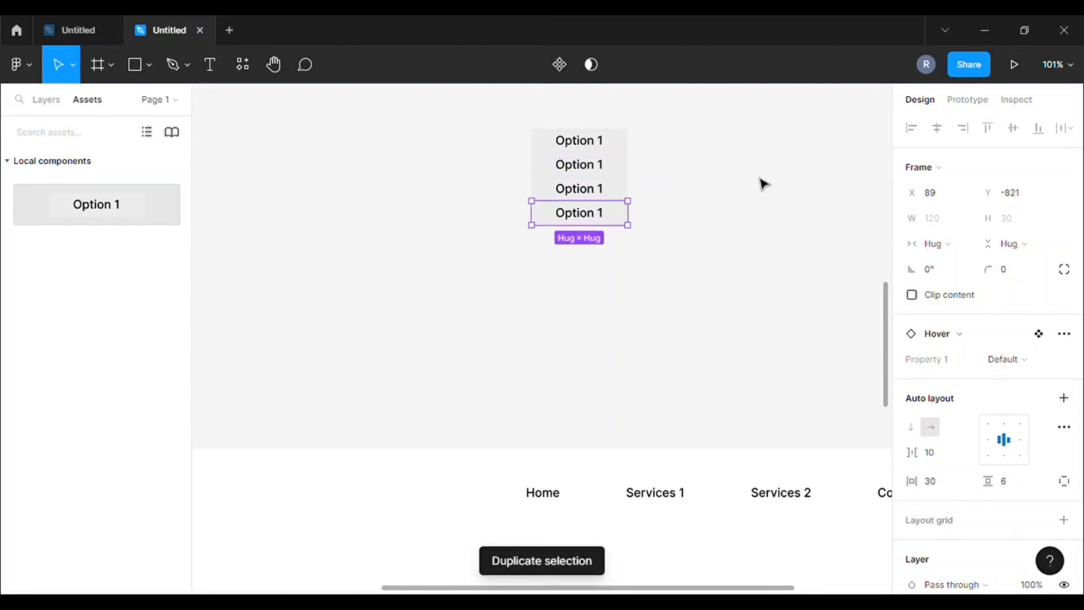
{"action": "key", "text": "ctrl+d"}
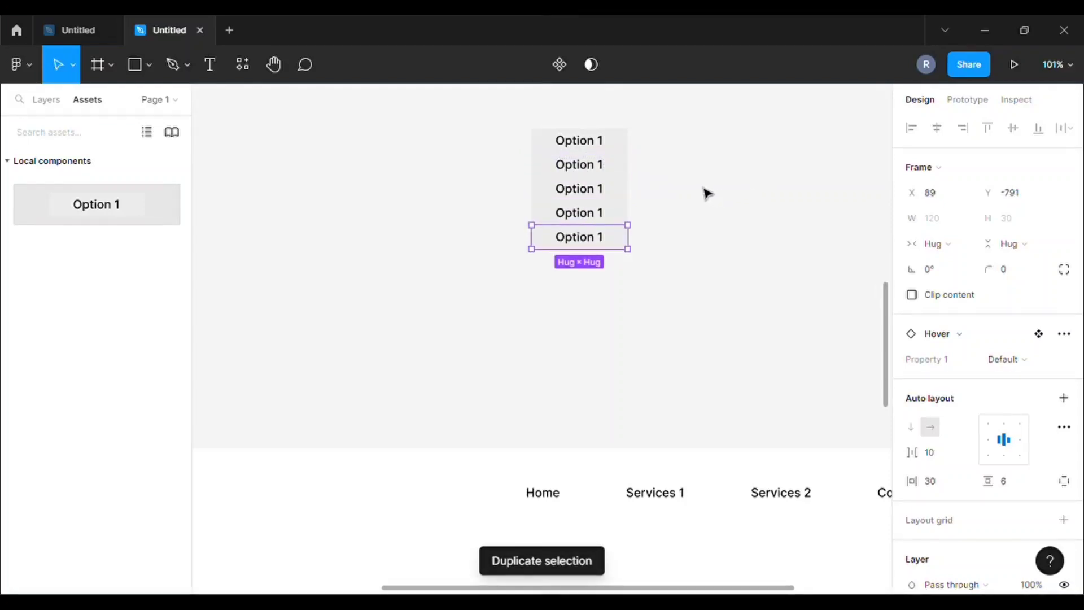
{"action": "key", "text": "Escape"}
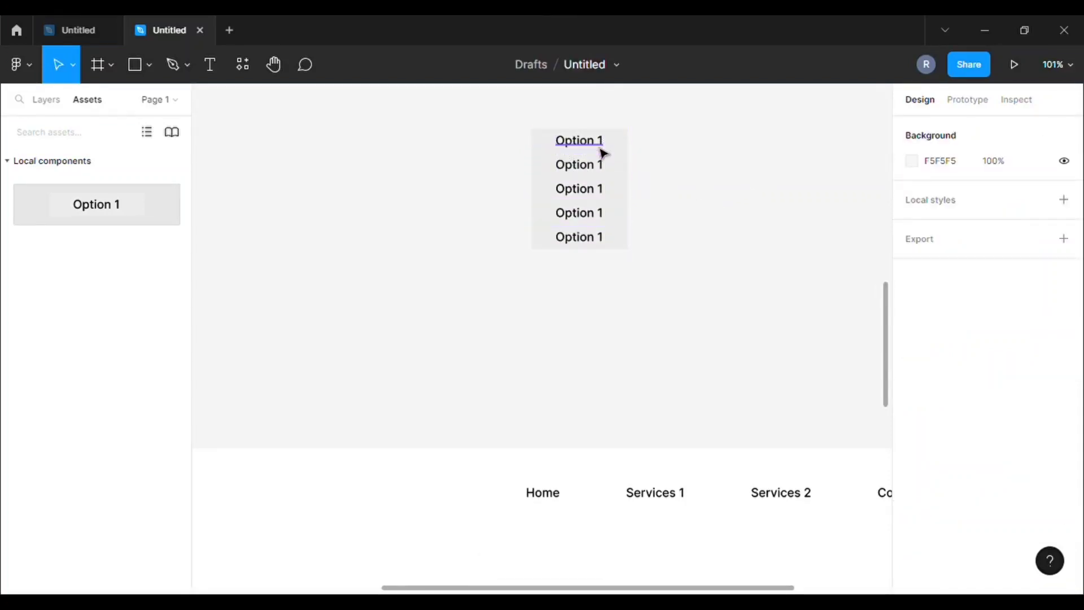
Change the second and third rows' text to Option 2 and Option 3
{"action": "scroll", "coordinate": [603, 148], "scroll_direction": "up", "scroll_amount": 2}
{"action": "scroll", "coordinate": [605, 156], "scroll_direction": "up", "scroll_amount": 4}
{"action": "left_click", "coordinate": [614, 145]}
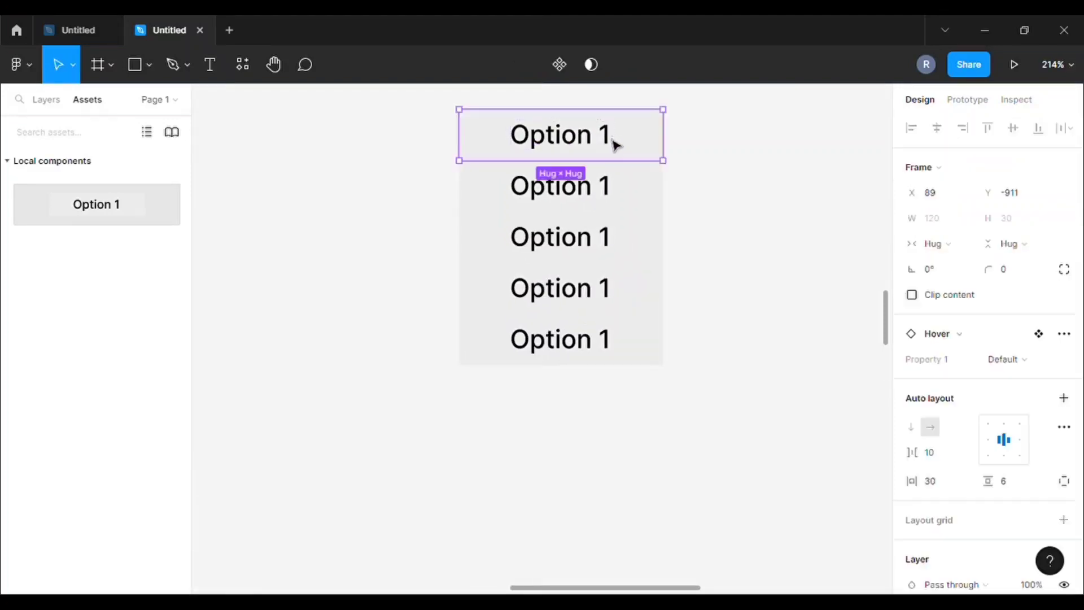
{"action": "left_click", "coordinate": [615, 144]}
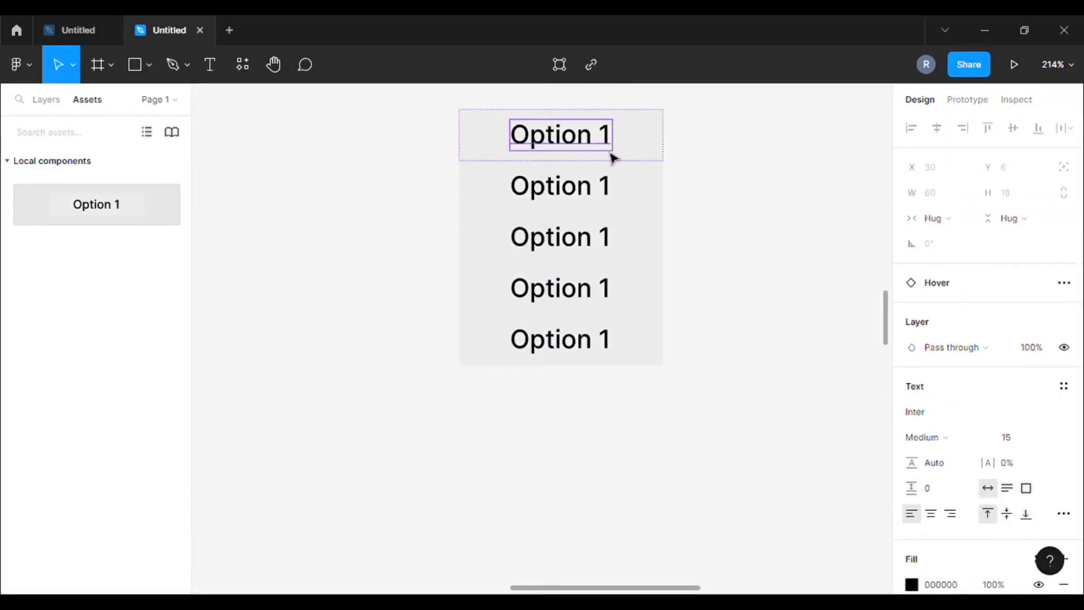
{"action": "left_click", "coordinate": [601, 197]}
{"action": "double_click", "coordinate": [601, 196]}
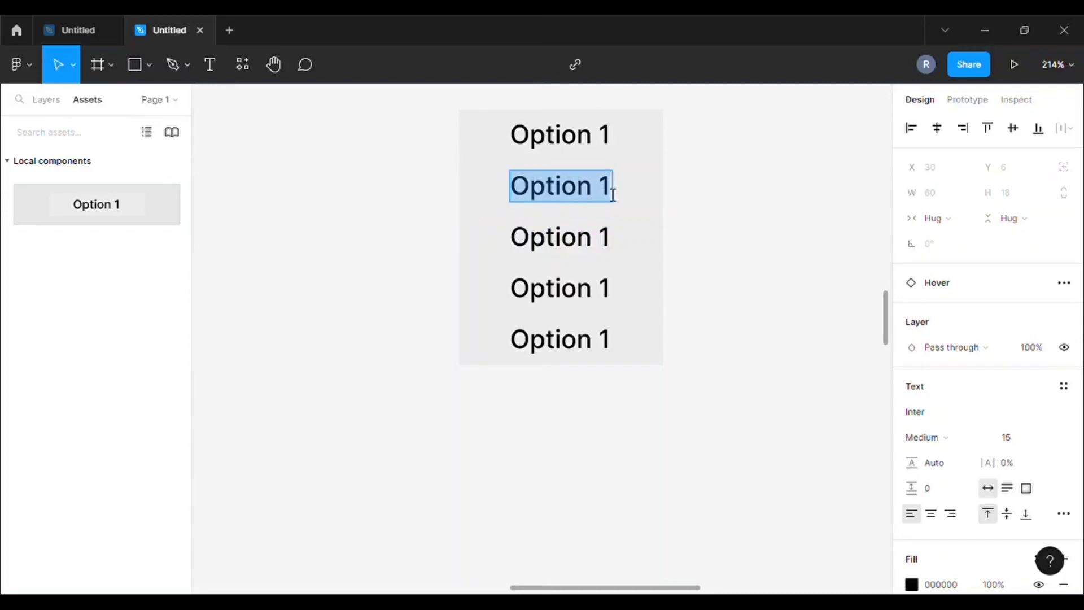
{"action": "left_click", "coordinate": [615, 194]}
{"action": "key", "text": "BackSpace"}
{"action": "type", "text": "2"}
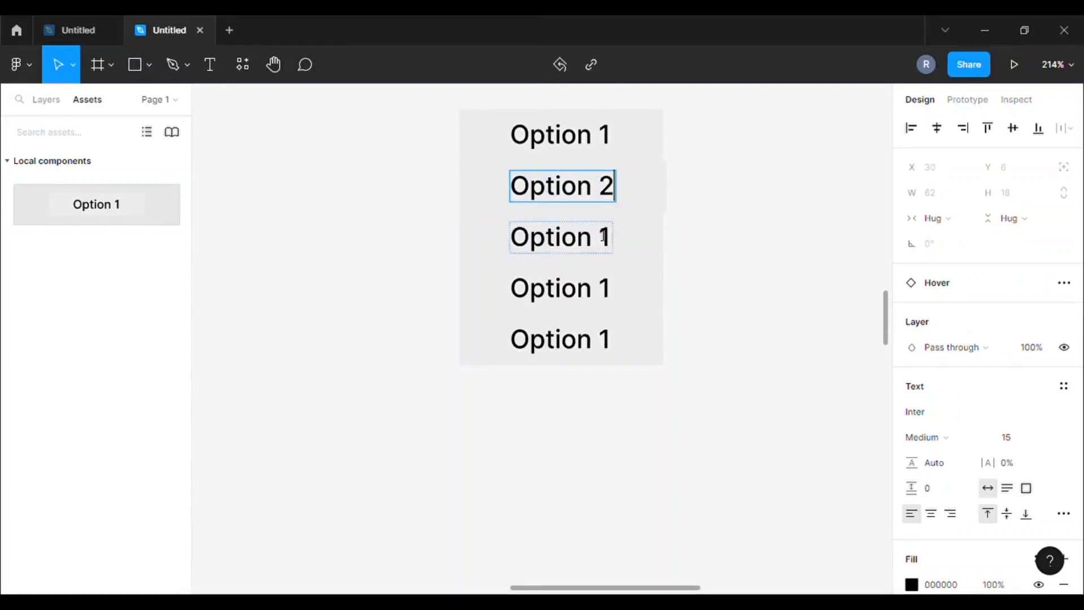
{"action": "left_click", "coordinate": [614, 244]}
{"action": "key", "text": "BackSpace"}
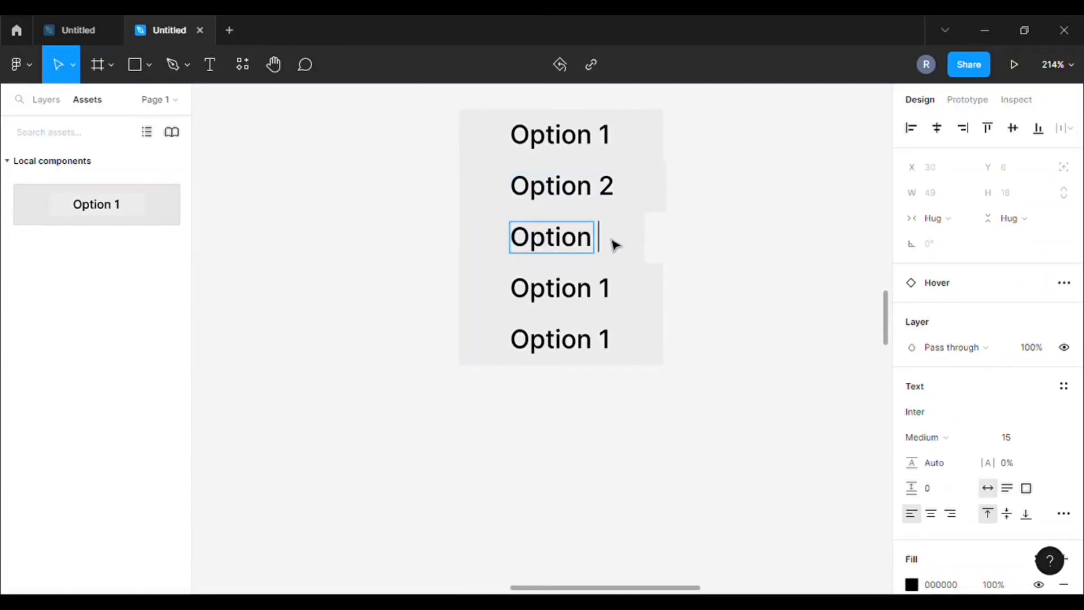
{"action": "type", "text": "3"}
Change the fourth and fifth rows' text to Option 4 and Option 5
{"action": "left_click", "coordinate": [618, 286]}
{"action": "key", "text": "BackSpace"}
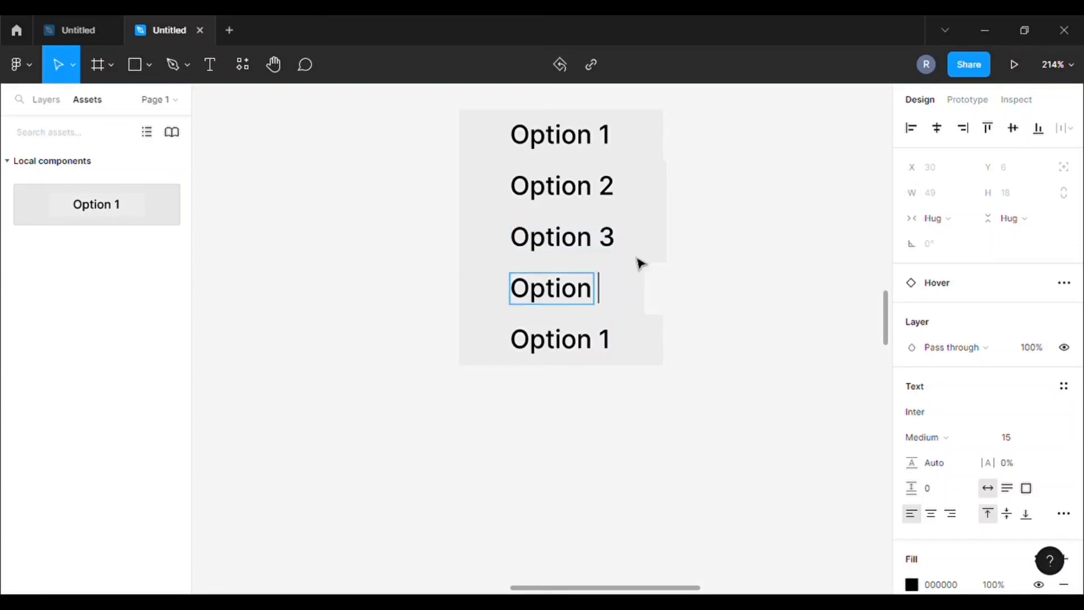
{"action": "type", "text": "4"}
{"action": "left_click", "coordinate": [618, 341]}
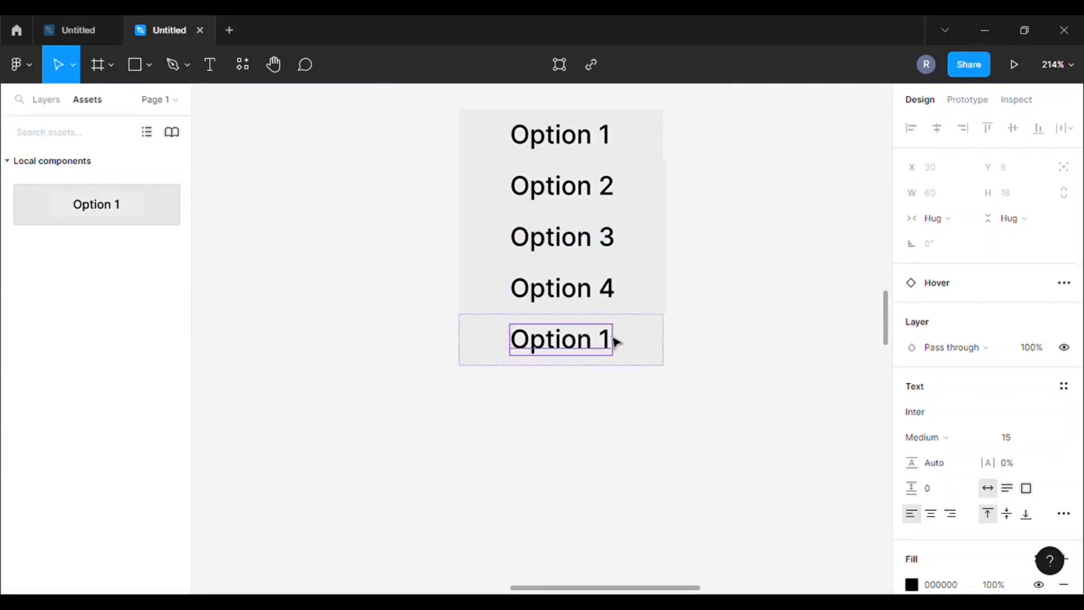
{"action": "double_click", "coordinate": [610, 345]}
{"action": "left_click", "coordinate": [610, 342]}
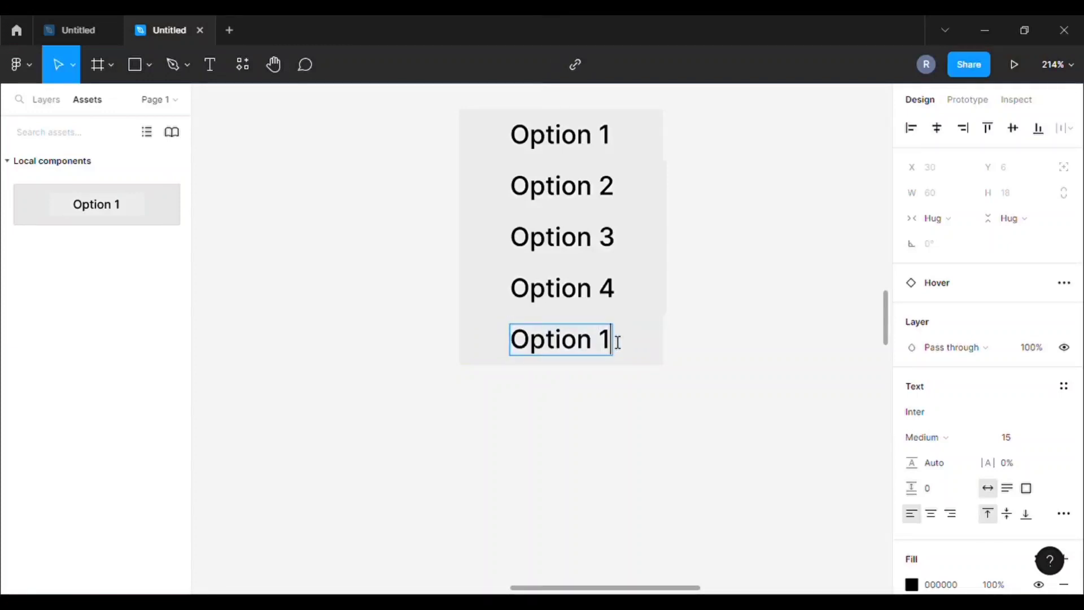
{"action": "key", "text": "BackSpace"}
{"action": "type", "text": "5"}
{"action": "key", "text": "Escape"}
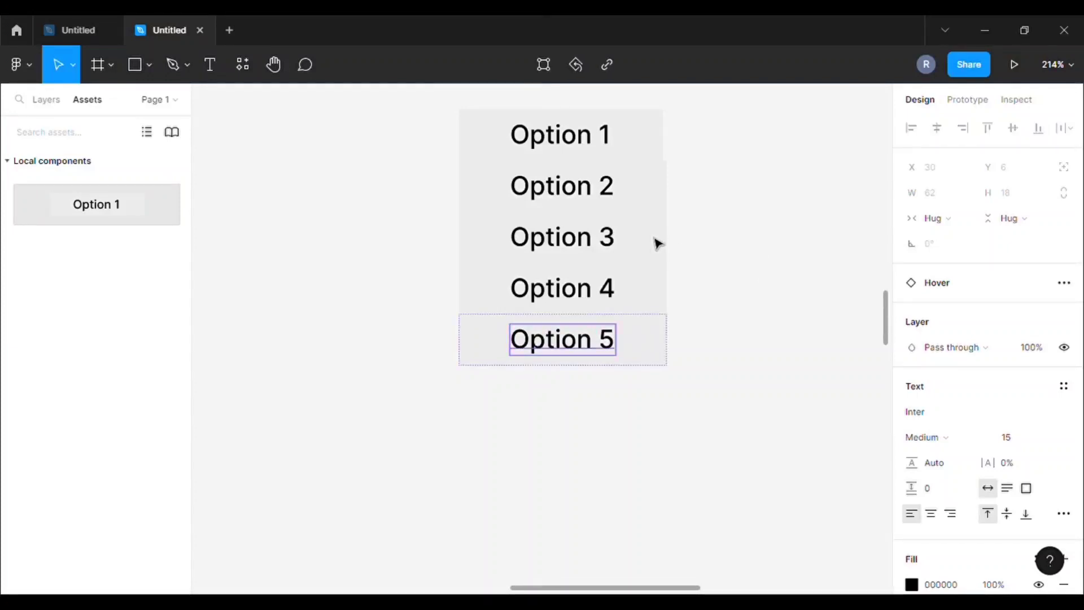
{"action": "scroll", "coordinate": [703, 168], "scroll_direction": "down", "scroll_amount": 3}
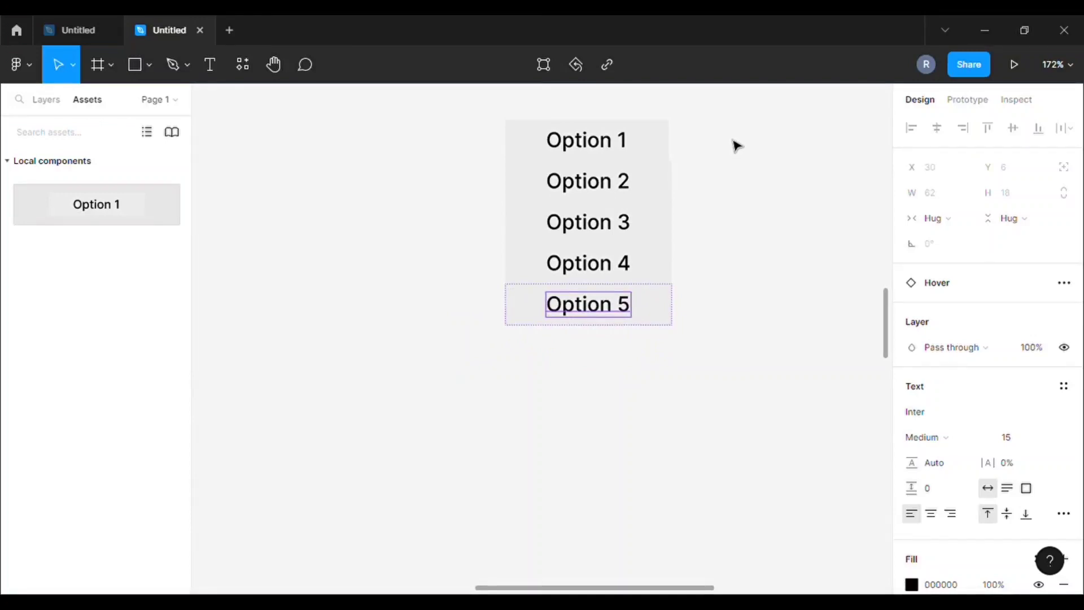
Widen the Option 1 row frame slightly to a fixed width
{"action": "scroll", "coordinate": [737, 146], "scroll_direction": "up", "scroll_amount": 5}
{"action": "left_click", "coordinate": [633, 141]}
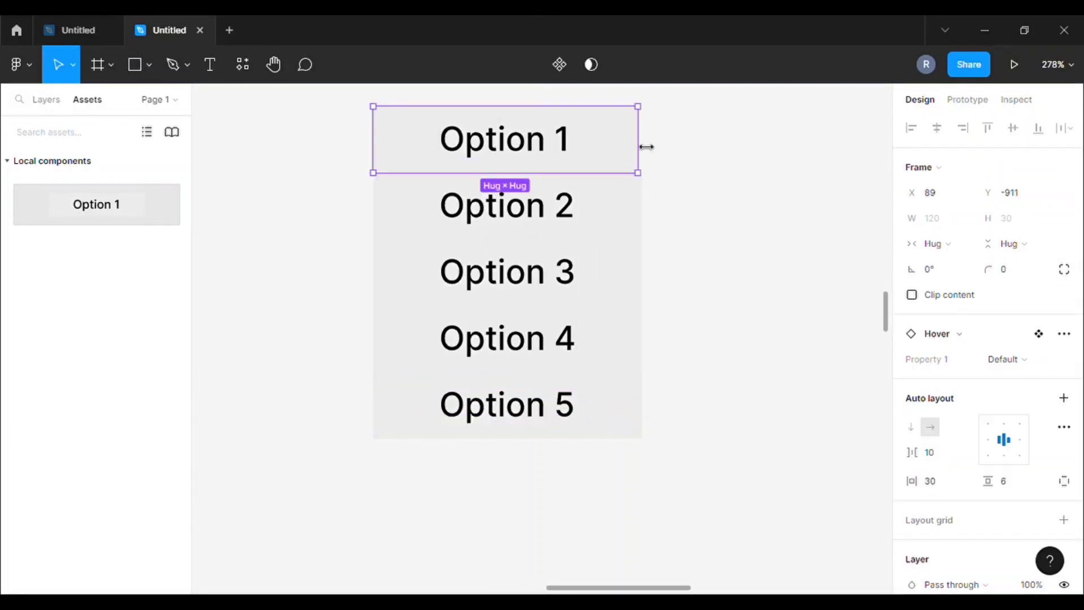
{"action": "left_click_drag", "start_coordinate": [653, 149], "coordinate": [652, 184]}
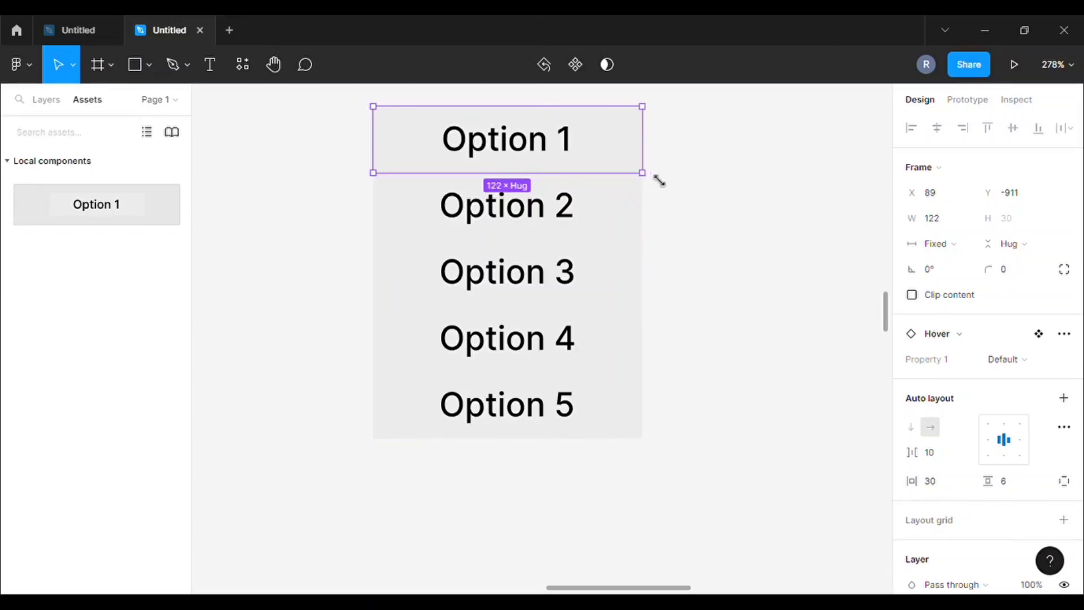
{"action": "left_click", "coordinate": [660, 182]}
{"action": "scroll", "coordinate": [697, 211], "scroll_direction": "down", "scroll_amount": 2}
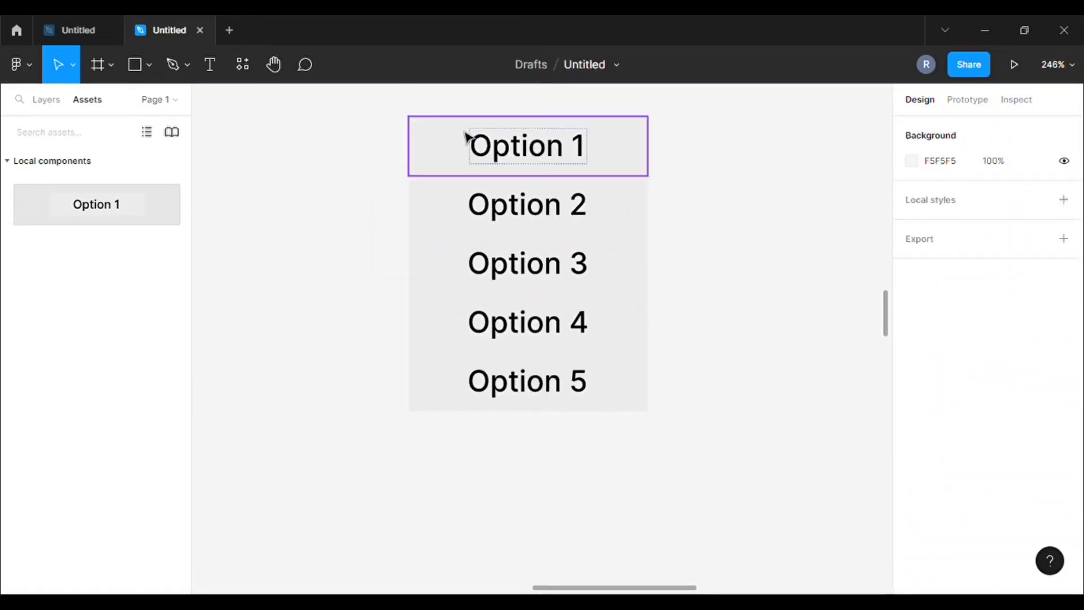
Wrap all five option rows in a new 122×150 Frame 1 using Frame selection
{"action": "left_click_drag", "start_coordinate": [374, 96], "coordinate": [657, 428]}
{"action": "right_click", "coordinate": [588, 238]}
{"action": "left_click", "coordinate": [631, 236]}
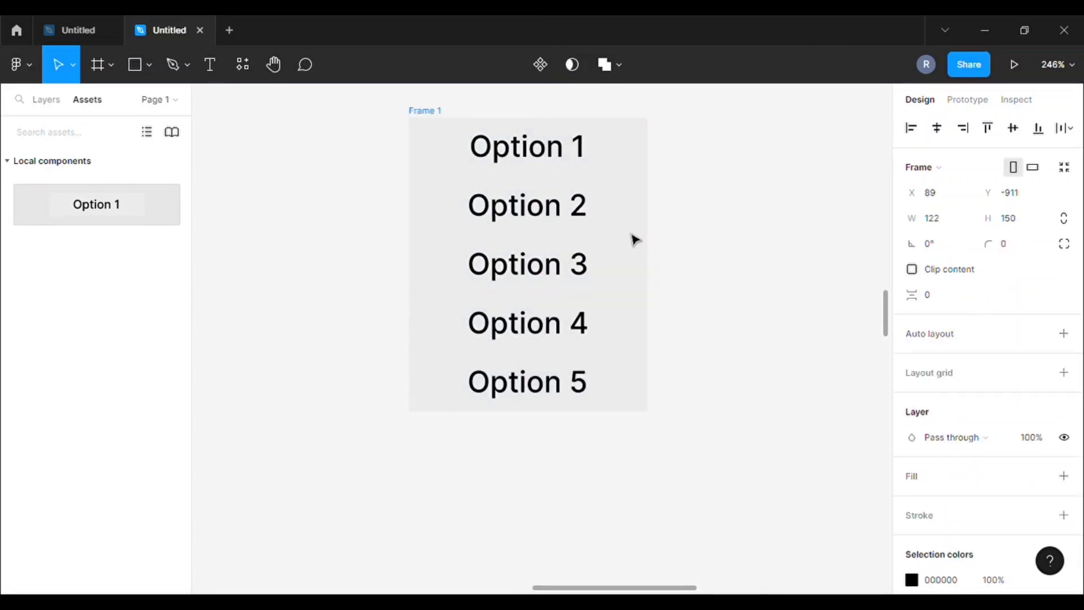
{"action": "scroll", "coordinate": [735, 194], "scroll_direction": "down", "scroll_amount": 3}
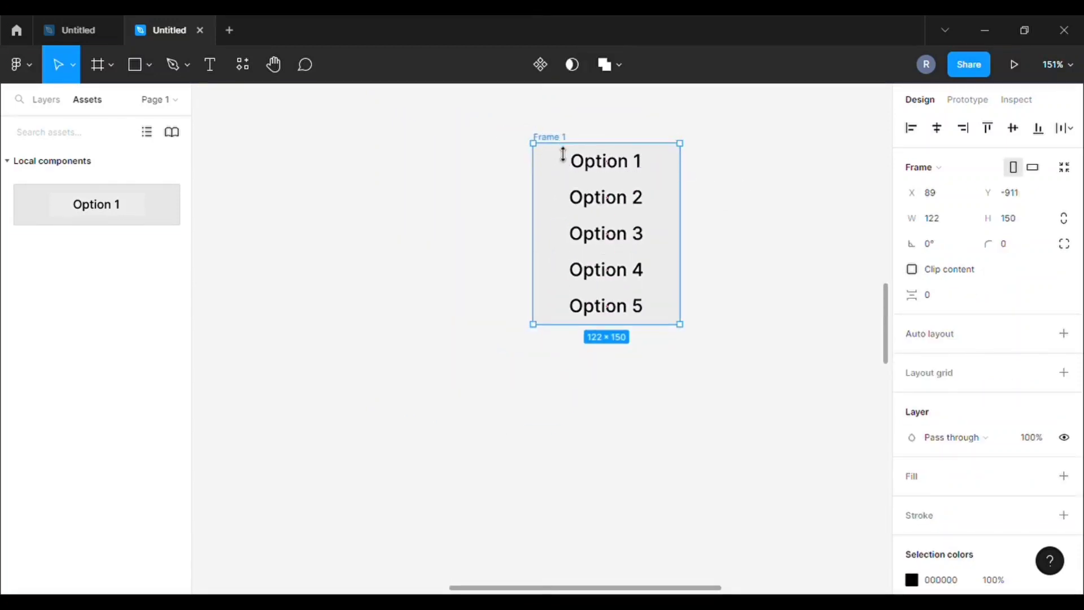
Duplicate Frame 1 twice with Ctrl+D, creating Frame 2 and Frame 3 beside it
{"action": "key", "text": "ctrl+d"}
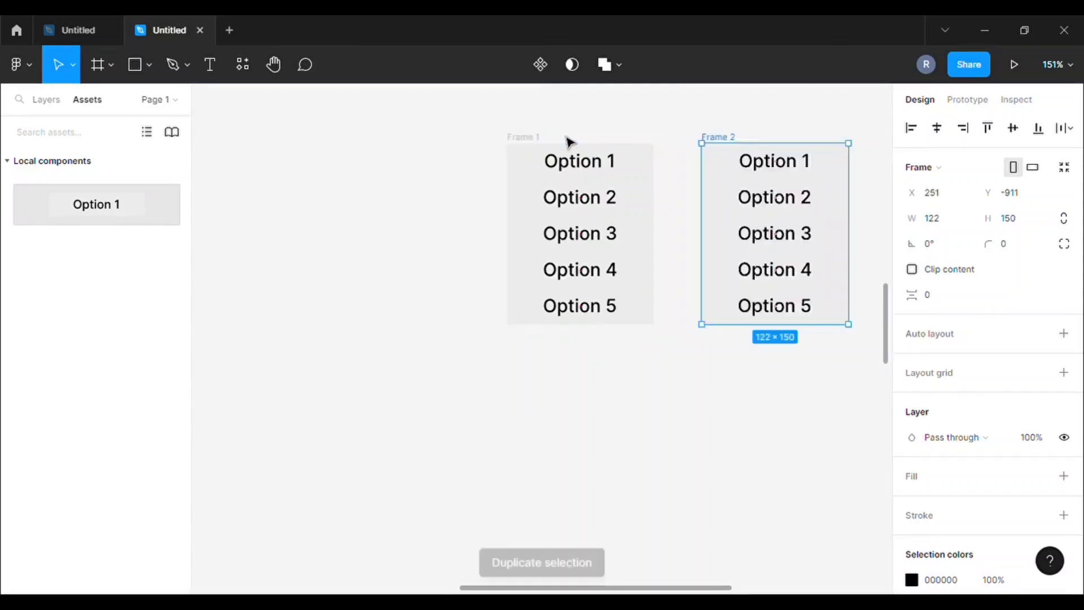
{"action": "left_click", "coordinate": [665, 113]}
{"action": "scroll", "coordinate": [666, 317], "scroll_direction": "down", "scroll_amount": 2}
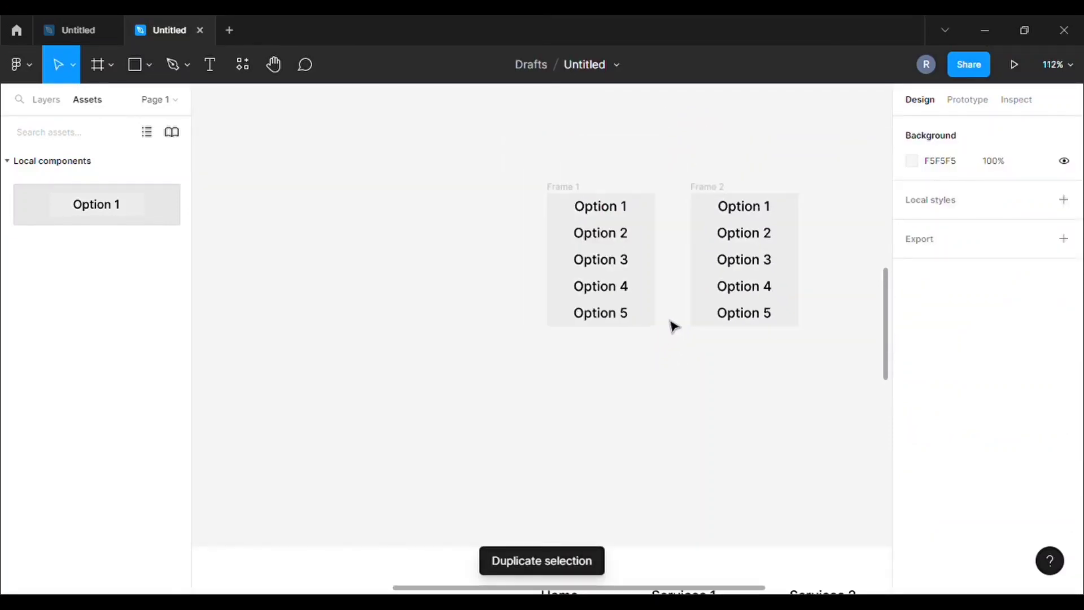
{"action": "left_click", "coordinate": [716, 182]}
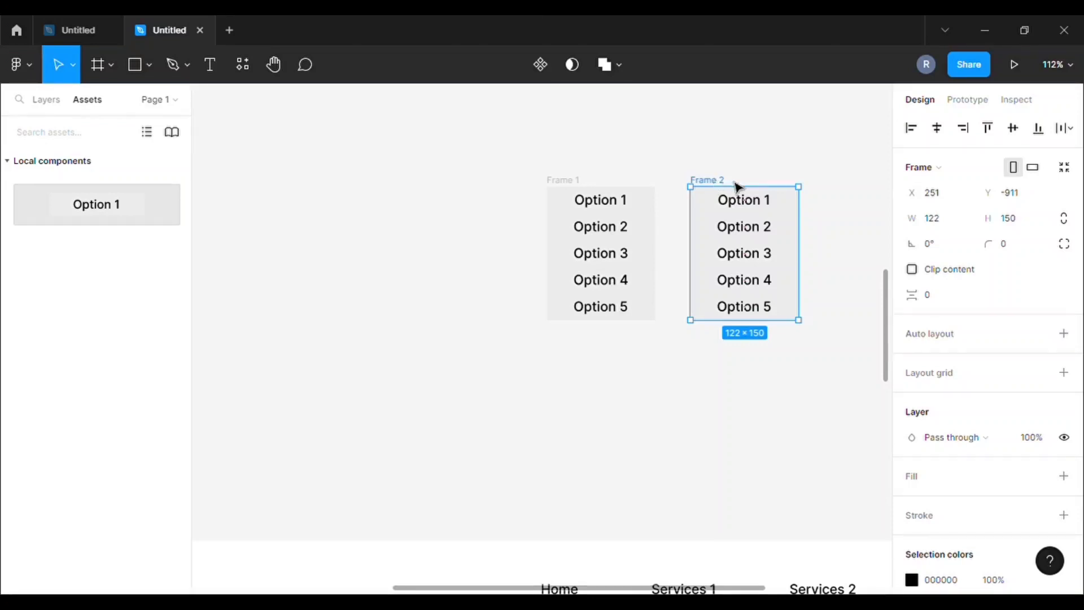
{"action": "key", "text": "ctrl+d"}
{"action": "left_click", "coordinate": [665, 171]}
{"action": "scroll", "coordinate": [583, 218], "scroll_direction": "down", "scroll_amount": 1}
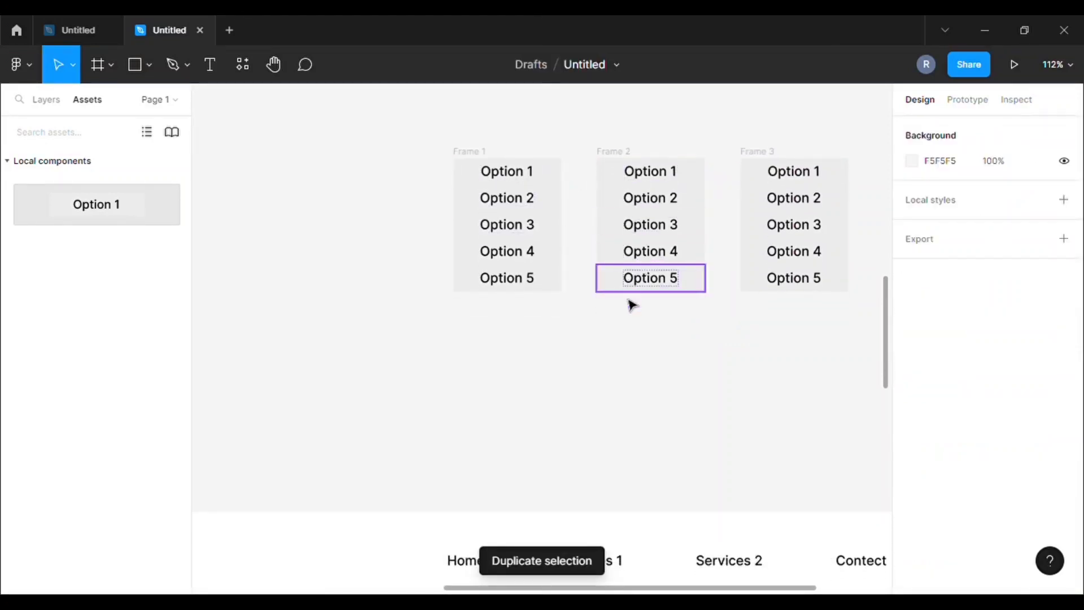
{"action": "scroll", "coordinate": [622, 339], "scroll_direction": "down", "scroll_amount": 2}
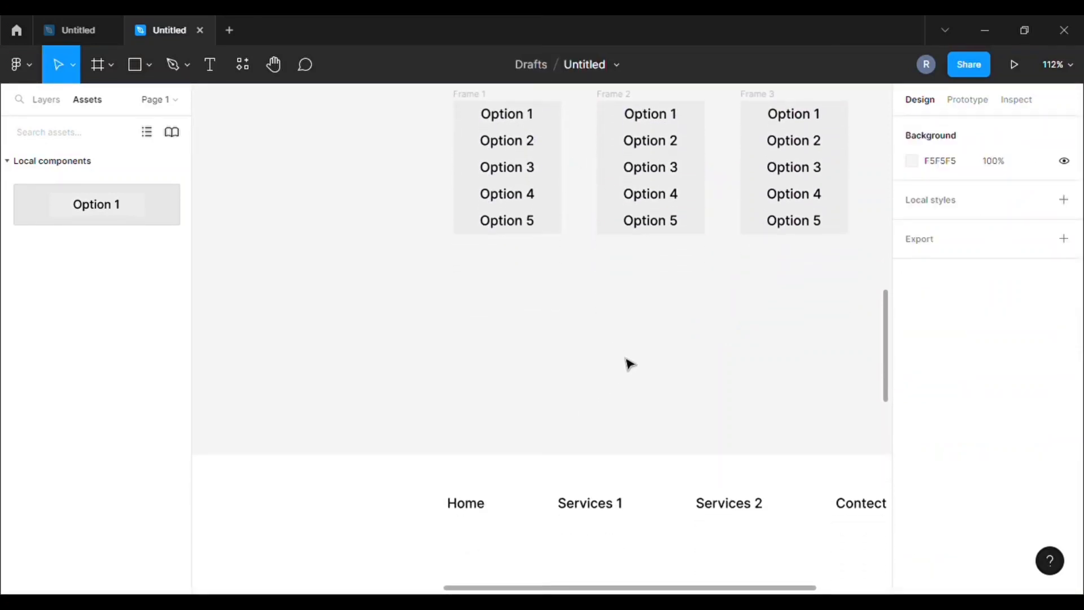
Link Home to Frame 1 on click as an Open overlay, manually positioned just below Home
{"action": "left_click", "coordinate": [968, 101]}
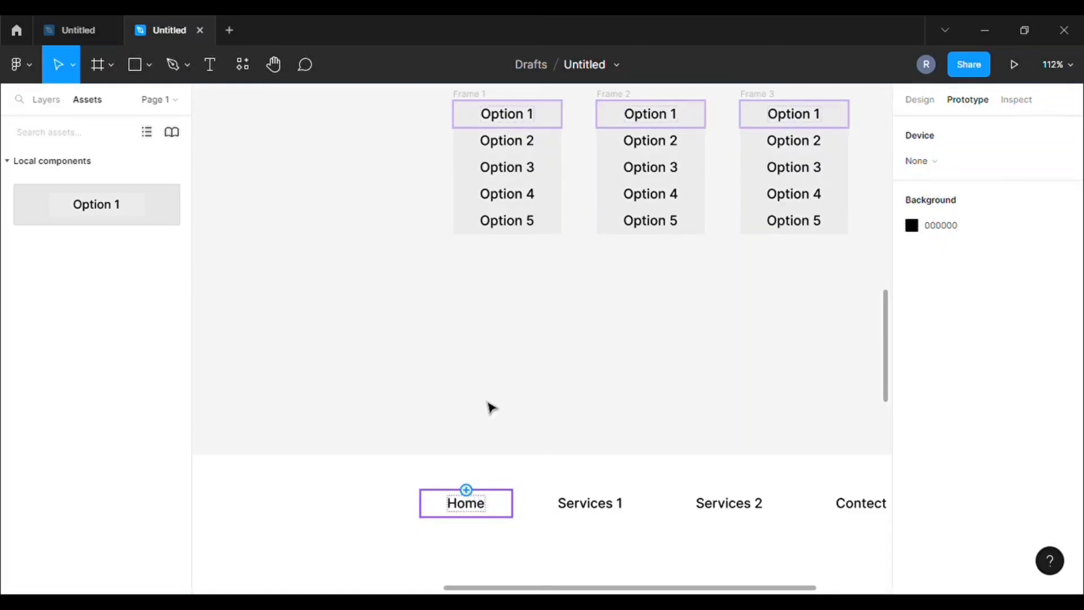
{"action": "left_click_drag", "start_coordinate": [466, 489], "coordinate": [523, 215]}
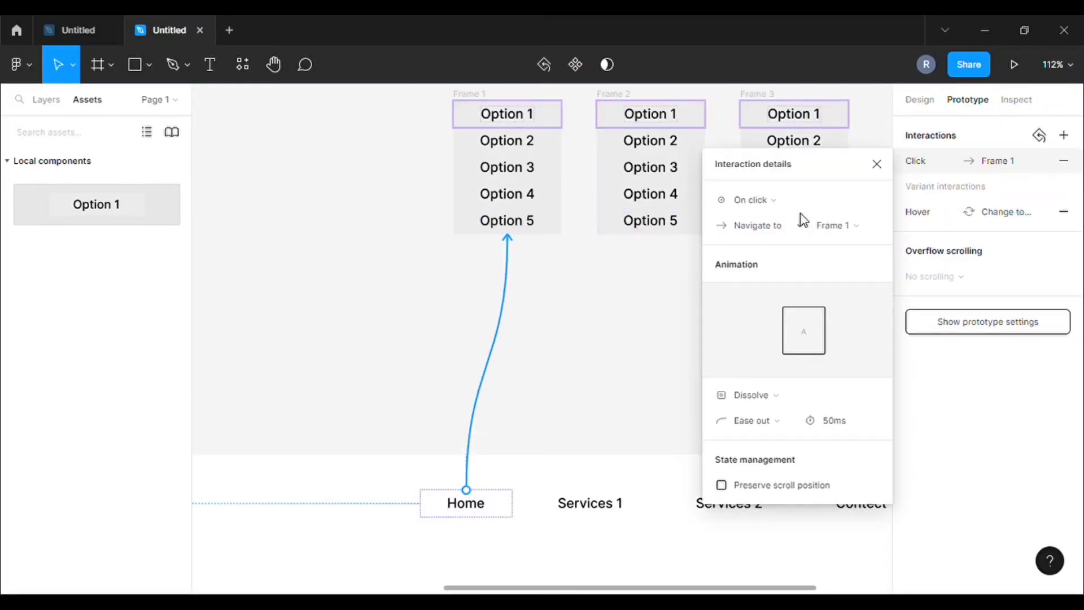
{"action": "left_click", "coordinate": [810, 202]}
{"action": "left_click", "coordinate": [810, 202]}
{"action": "left_click", "coordinate": [796, 231]}
{"action": "left_click", "coordinate": [761, 280]}
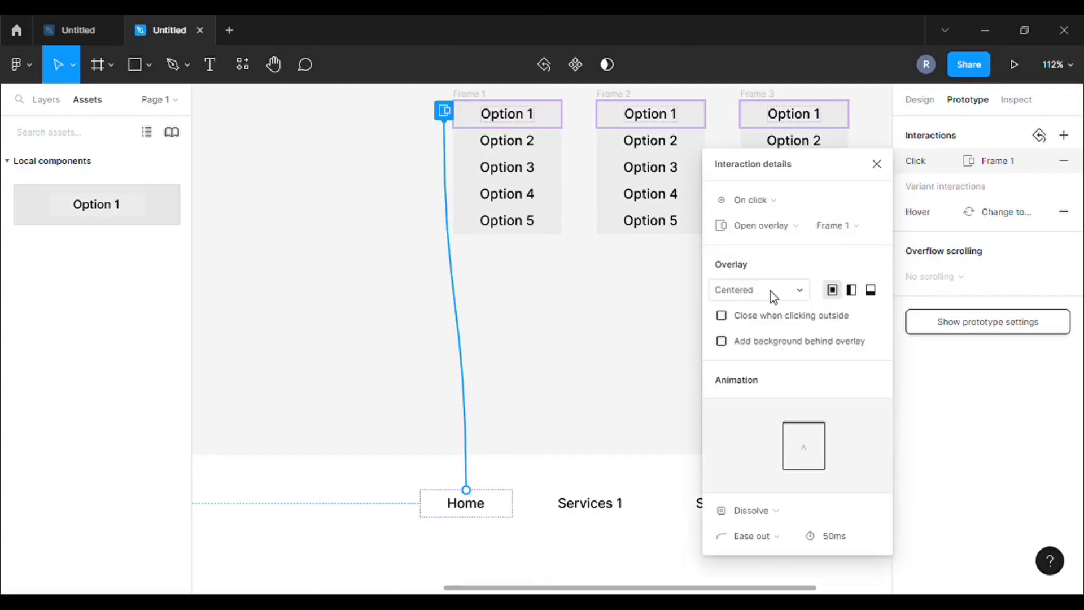
{"action": "left_click", "coordinate": [774, 295]}
{"action": "left_click", "coordinate": [739, 436]}
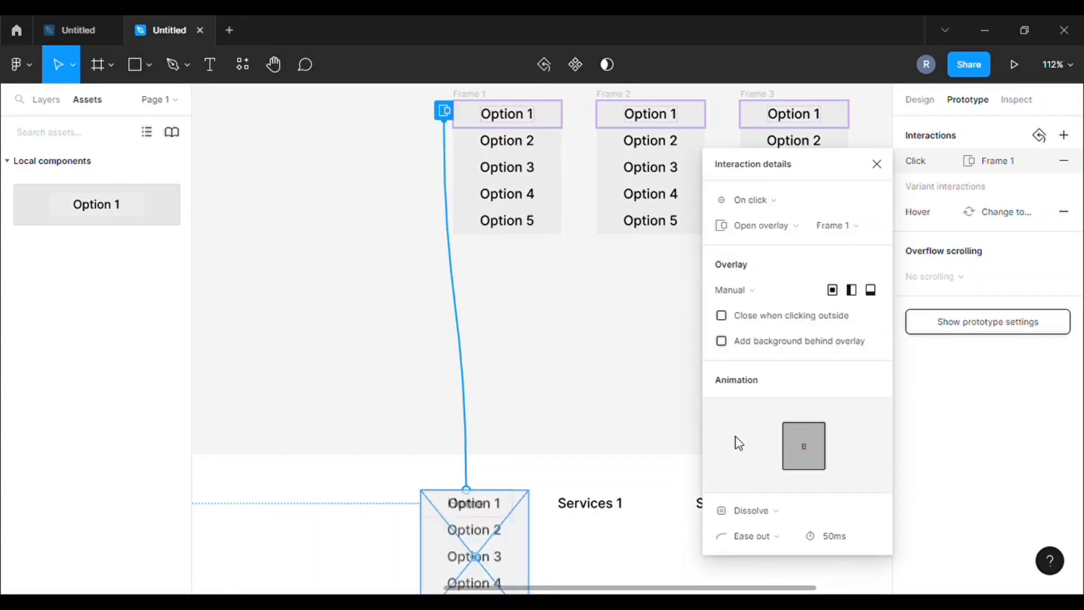
{"action": "scroll", "coordinate": [484, 525], "scroll_direction": "down", "scroll_amount": 1}
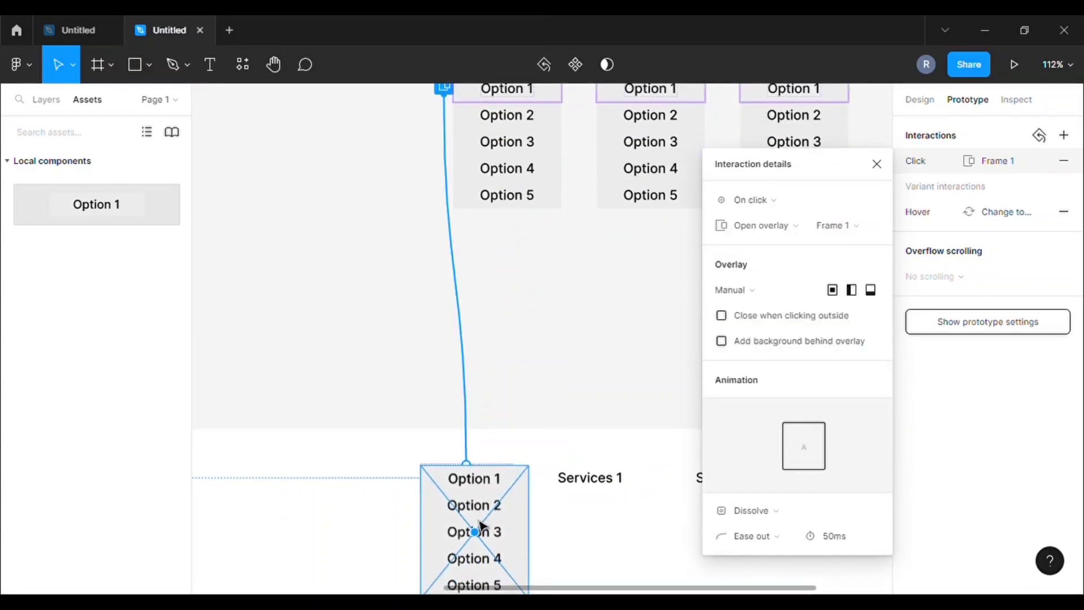
{"action": "key", "text": "Down"}
{"action": "key", "text": "Down"}
{"action": "key", "text": "Down"}
{"action": "key", "text": "Down"}
{"action": "key", "text": "Down"}
{"action": "key", "text": "Down"}
{"action": "key", "text": "Down"}
{"action": "key", "text": "Down"}
{"action": "key", "text": "Down"}
{"action": "key", "text": "Down"}
{"action": "key", "text": "Down"}
{"action": "key", "text": "Down"}
{"action": "key", "text": "Down"}
{"action": "key", "text": "Down"}
{"action": "key", "text": "Down"}
{"action": "key", "text": "Down"}
{"action": "key", "text": "Down"}
{"action": "key", "text": "Down"}
{"action": "key", "text": "Down"}
{"action": "key", "text": "Down"}
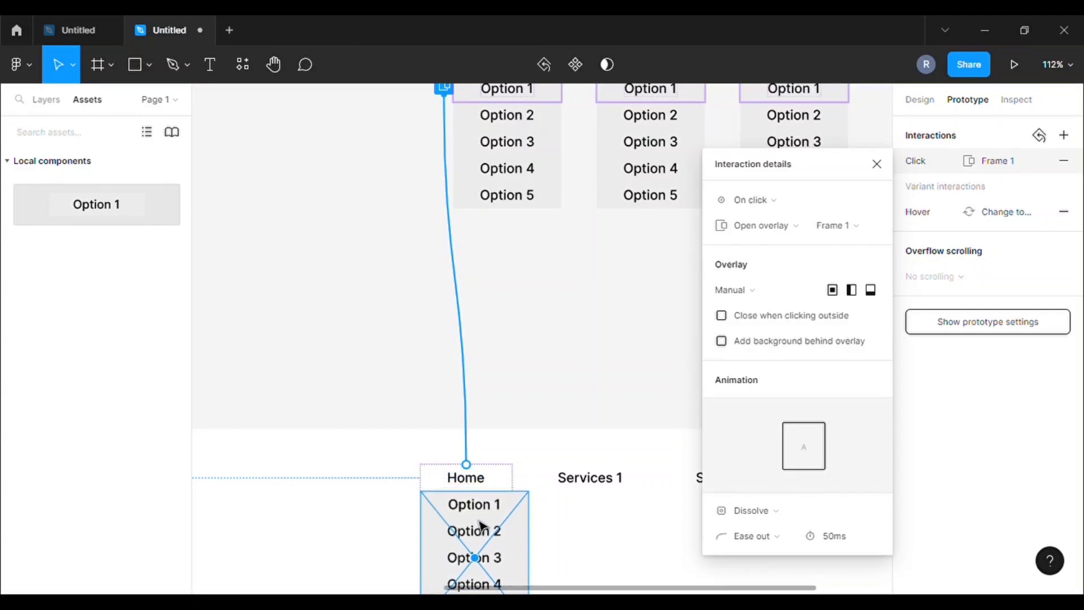
{"action": "key", "text": "Down"}
{"action": "key", "text": "Down"}
{"action": "key", "text": "Down"}
{"action": "key", "text": "Down"}
{"action": "key", "text": "Down"}
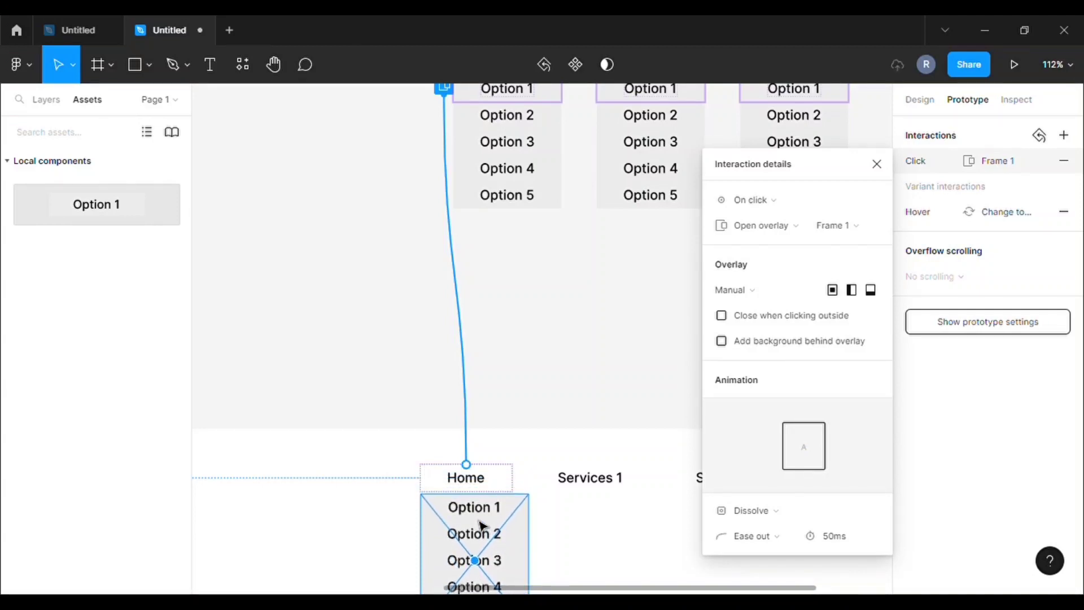
{"action": "key", "text": "Up"}
{"action": "key", "text": "Up"}
{"action": "key", "text": "Up"}
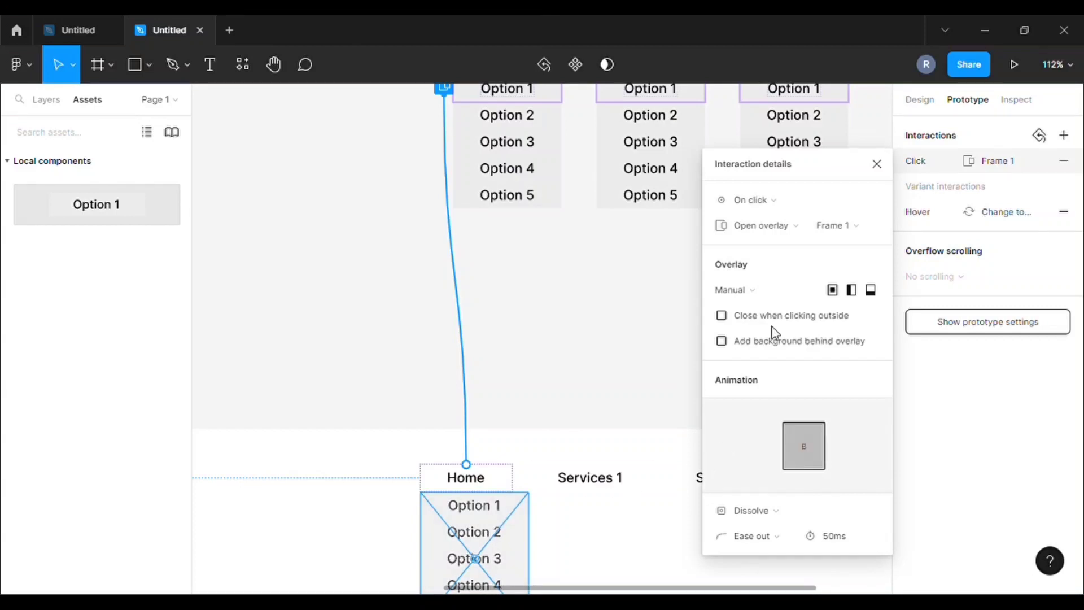
Make the overlay close when clicking outside and set its animation duration to 100ms
{"action": "left_click", "coordinate": [723, 320]}
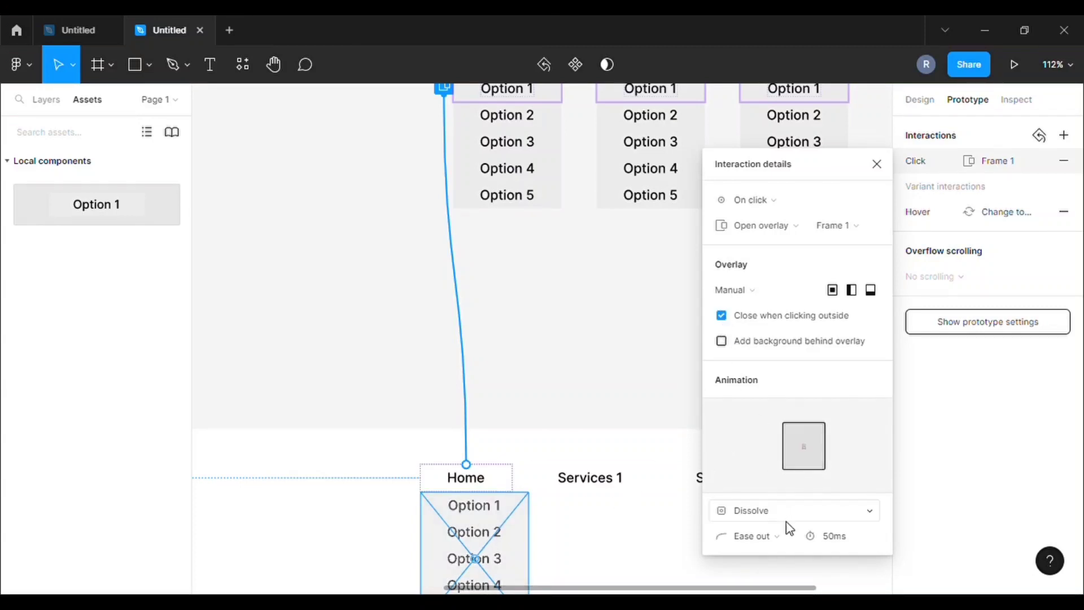
{"action": "left_click", "coordinate": [830, 541]}
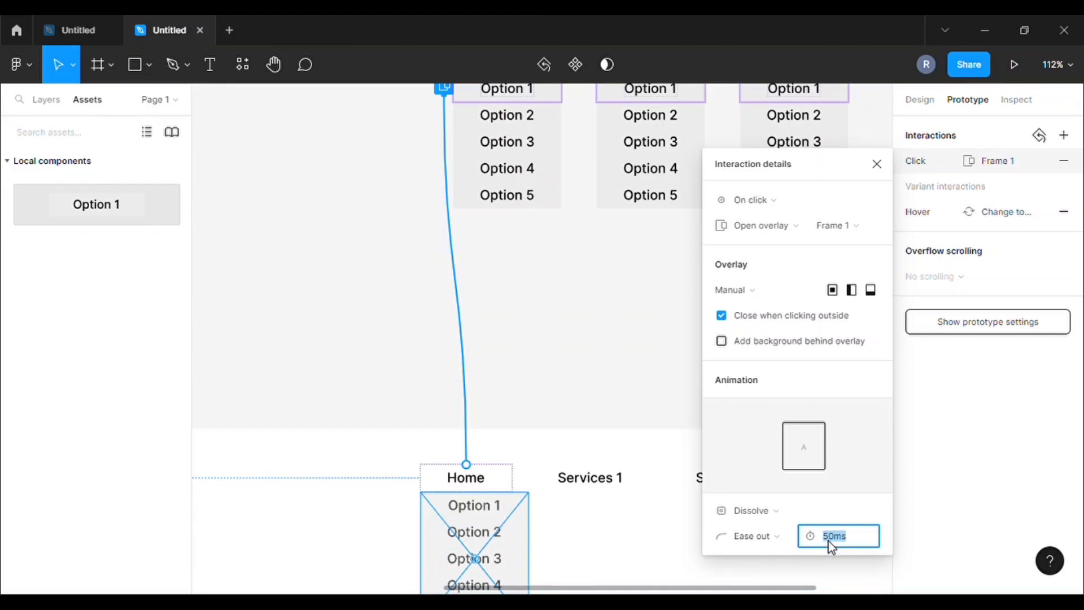
{"action": "type", "text": "100"}
{"action": "left_click", "coordinate": [668, 388]}
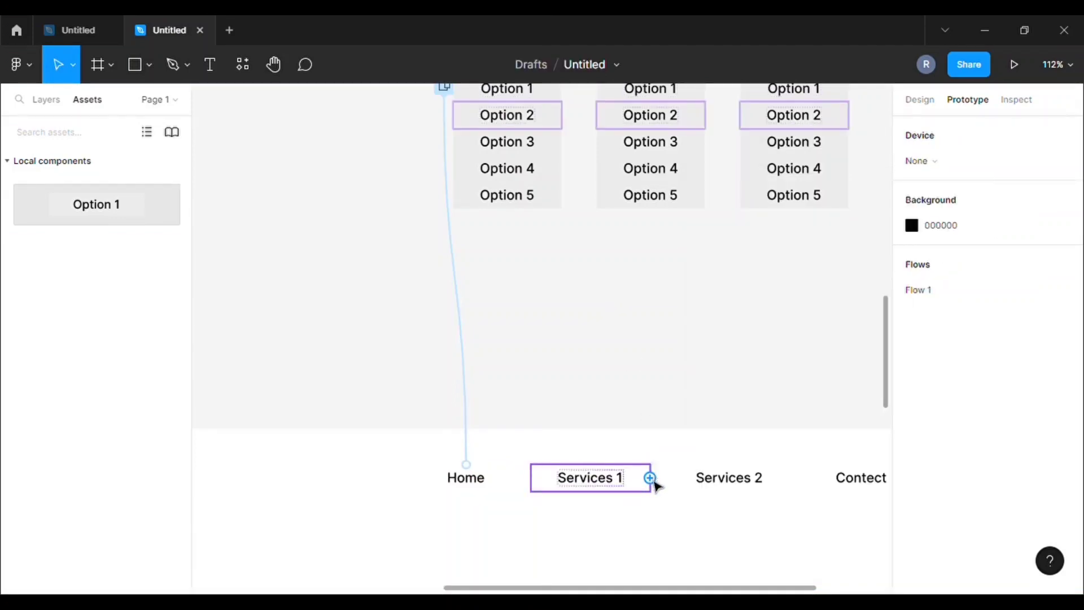
Make Services 1 open Frame 2 as a manual overlay, nudged to sit under Services 1
{"action": "left_click_drag", "start_coordinate": [653, 480], "coordinate": [658, 214]}
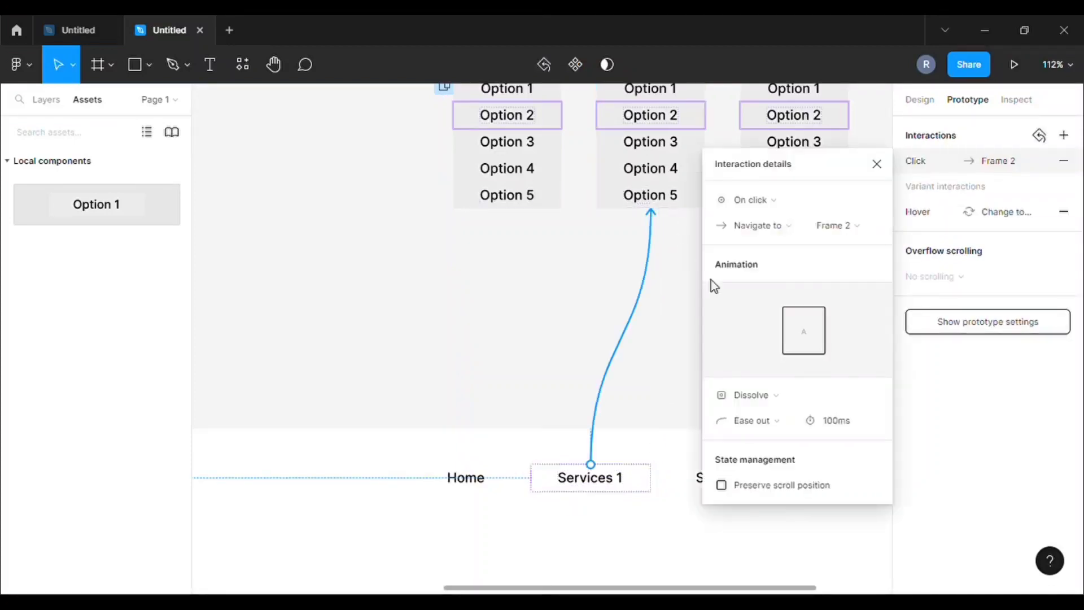
{"action": "left_click", "coordinate": [801, 234]}
{"action": "left_click", "coordinate": [759, 284]}
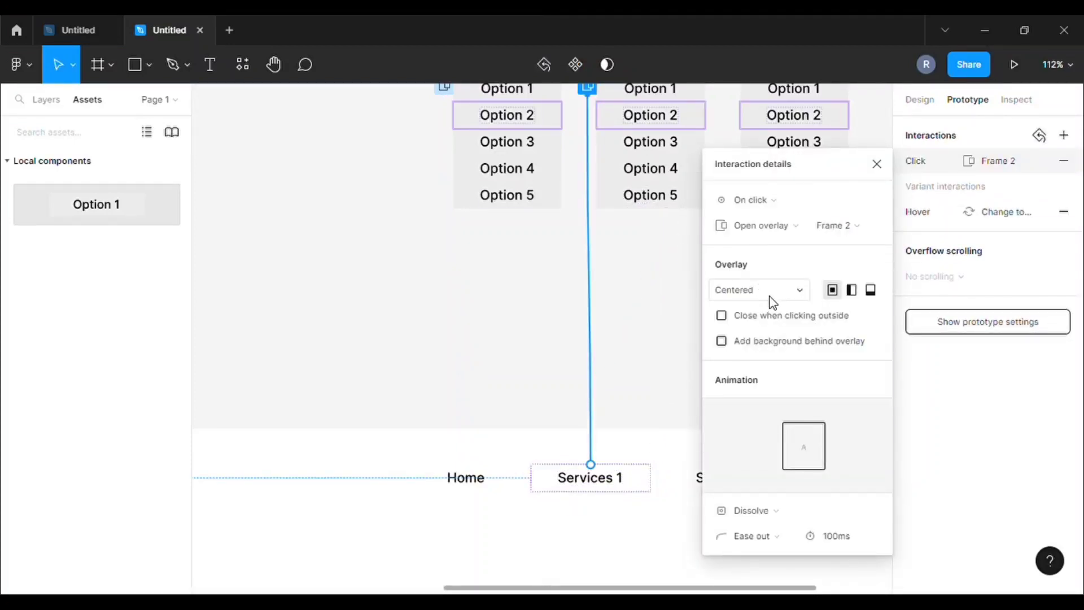
{"action": "left_click", "coordinate": [773, 302]}
{"action": "left_click", "coordinate": [746, 435]}
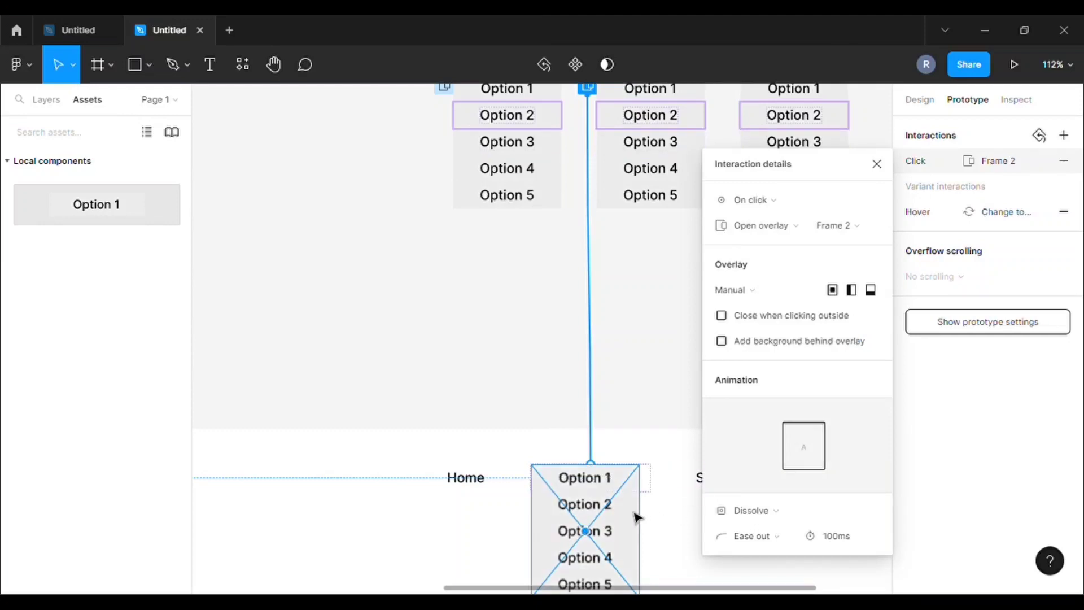
{"action": "key", "text": "Down"}
{"action": "key", "text": "Down"}
{"action": "key", "text": "Down"}
{"action": "key", "text": "Down"}
{"action": "key", "text": "Down"}
{"action": "key", "text": "Down"}
{"action": "key", "text": "Down"}
{"action": "key", "text": "Down"}
{"action": "key", "text": "Down"}
{"action": "key", "text": "Down"}
{"action": "key", "text": "Down"}
{"action": "key", "text": "Down"}
{"action": "key", "text": "Down"}
{"action": "key", "text": "Down"}
{"action": "key", "text": "Down"}
{"action": "key", "text": "Down"}
{"action": "key", "text": "Down"}
{"action": "key", "text": "Down"}
{"action": "key", "text": "Down"}
{"action": "key", "text": "Down"}
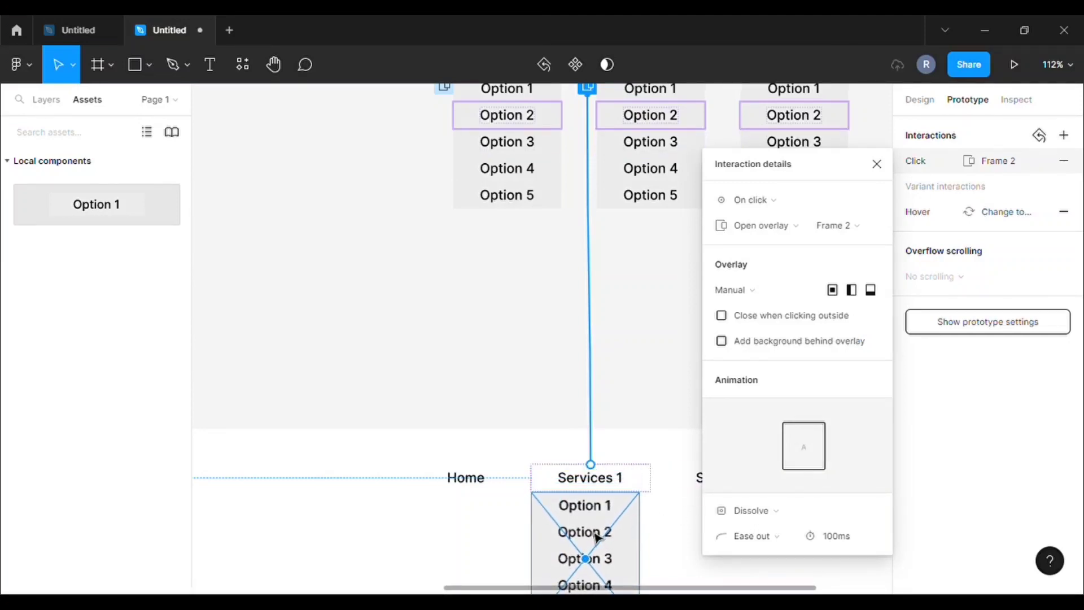
{"action": "key", "text": "Right"}
{"action": "key", "text": "Right"}
{"action": "key", "text": "Right"}
{"action": "key", "text": "Right"}
{"action": "key", "text": "Right"}
{"action": "key", "text": "Right"}
{"action": "key", "text": "Right"}
{"action": "key", "text": "Right"}
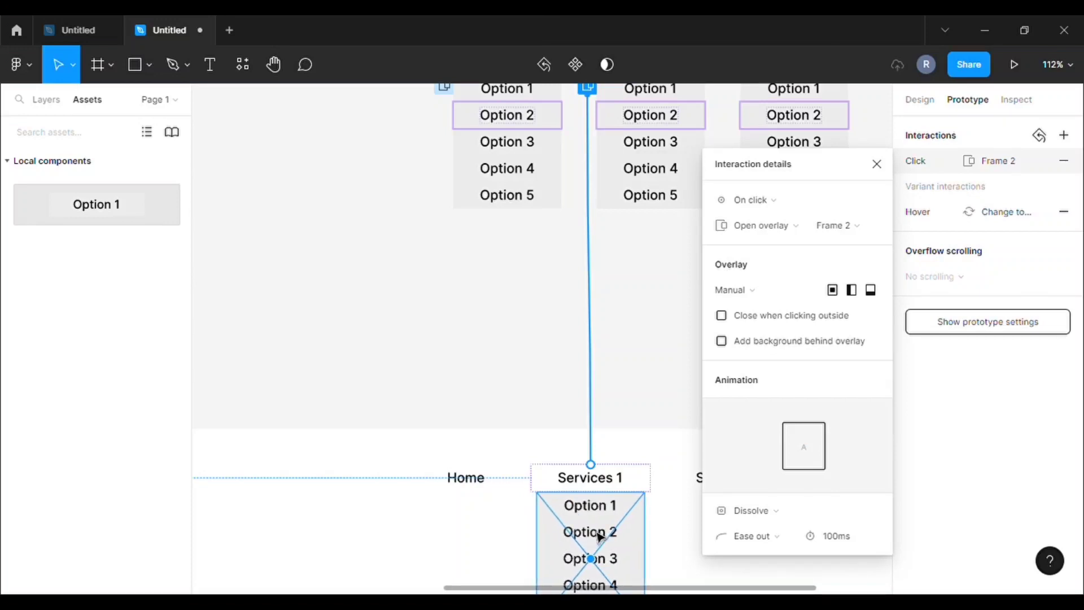
{"action": "key", "text": "Right"}
{"action": "key", "text": "Right"}
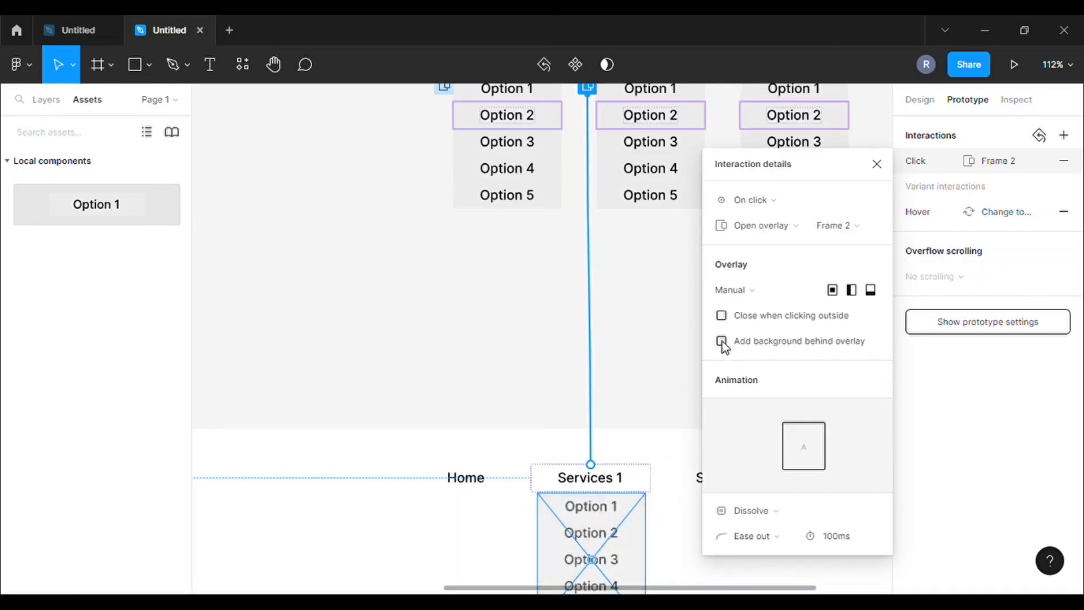
Link the Services 2 nav item to Frame 3 with a prototype connection
{"action": "left_click", "coordinate": [685, 326]}
{"action": "left_click", "coordinate": [732, 476]}
{"action": "left_click_drag", "start_coordinate": [730, 465], "coordinate": [808, 199]}
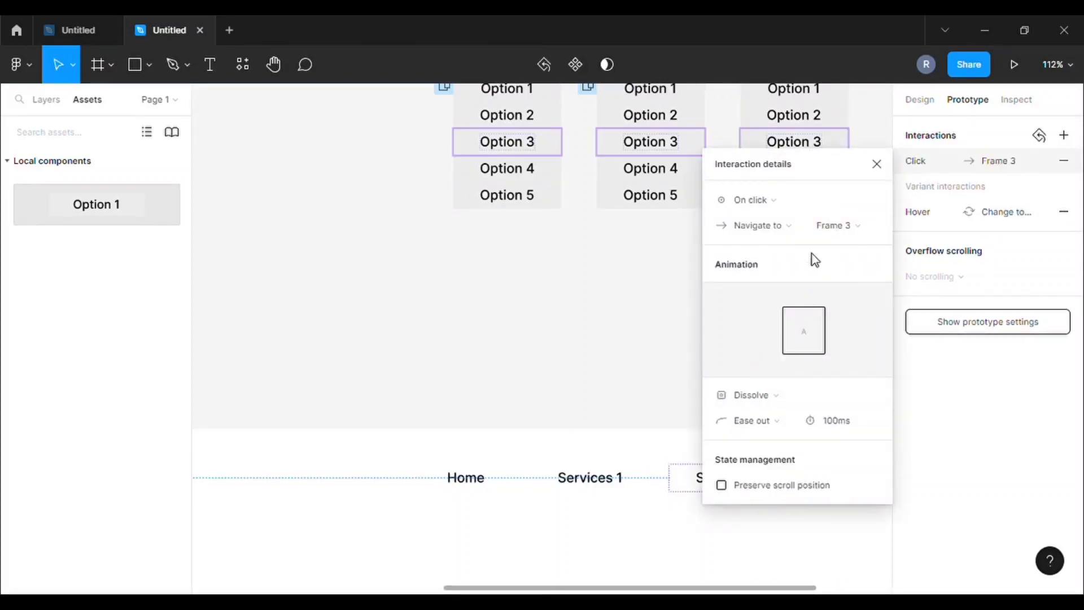
Change Services 2's action to Open overlay on Frame 3 with manual positioning
{"action": "left_click", "coordinate": [789, 230]}
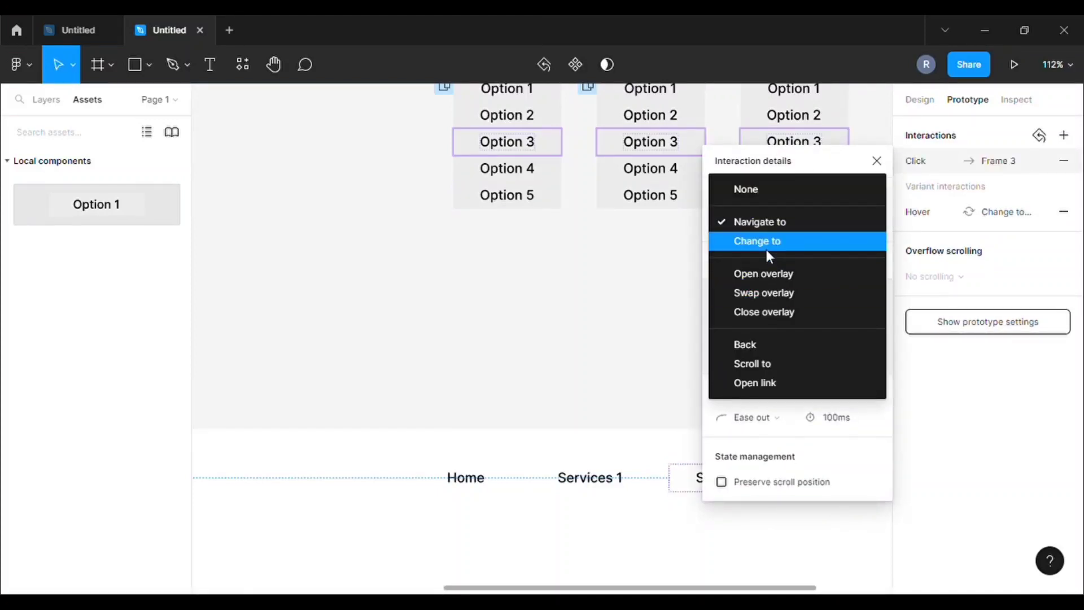
{"action": "left_click", "coordinate": [765, 276]}
{"action": "left_click", "coordinate": [779, 287]}
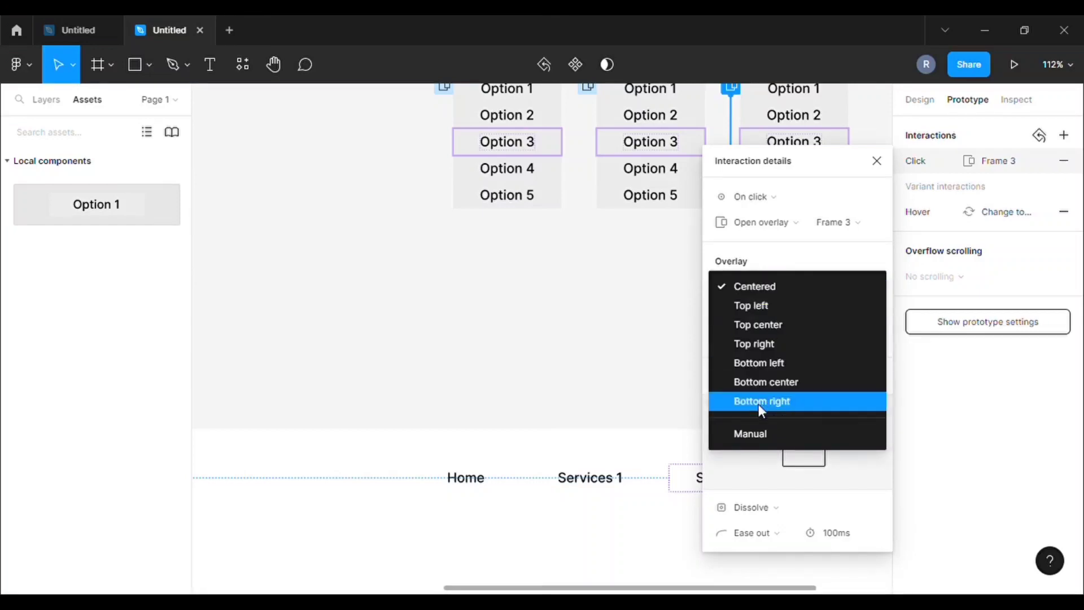
{"action": "left_click", "coordinate": [734, 433]}
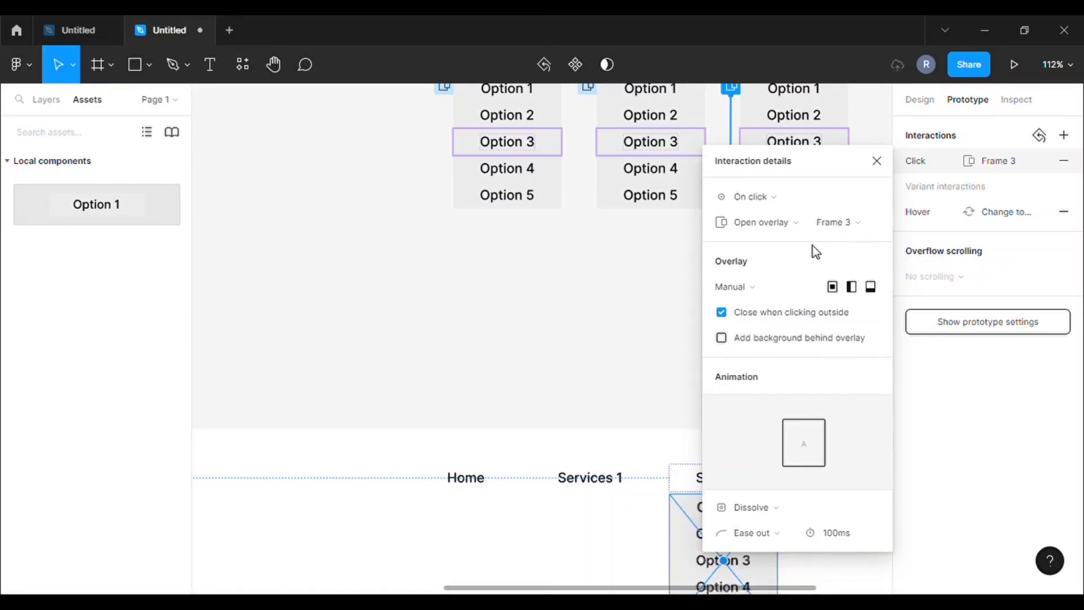
{"action": "left_click_drag", "start_coordinate": [824, 174], "coordinate": [963, 174]}
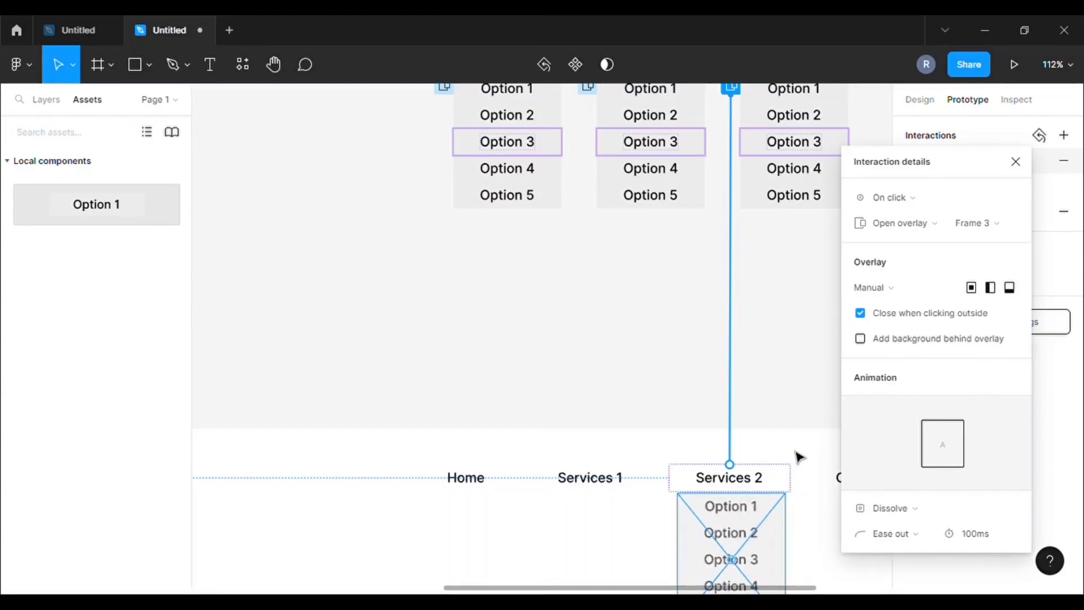
Deselect Services 2, then briefly check Services 1's interaction settings and zoom out
{"action": "left_click", "coordinate": [683, 315]}
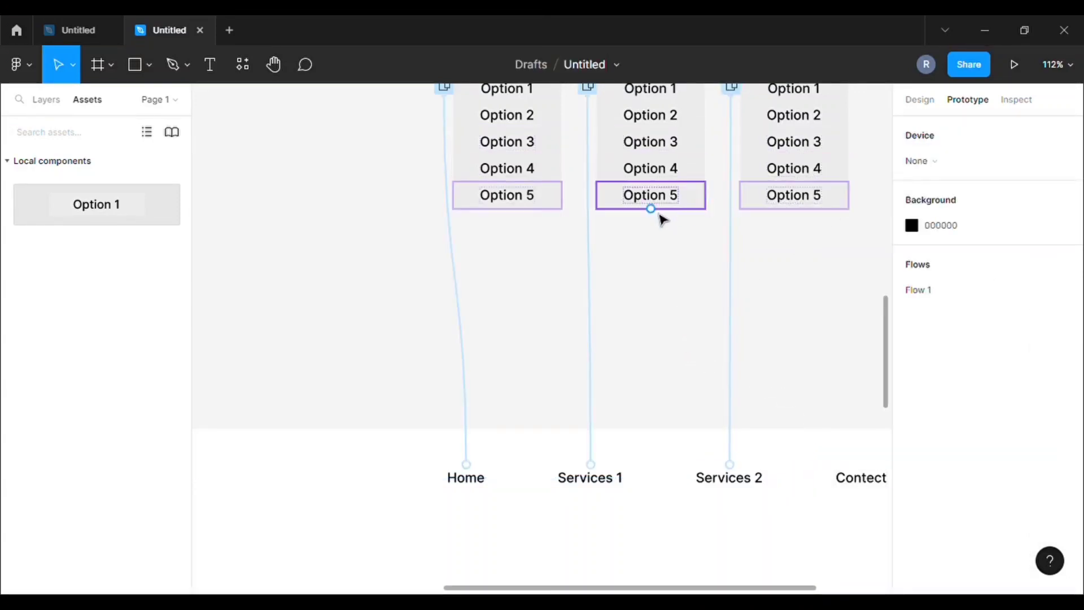
{"action": "left_click", "coordinate": [602, 260]}
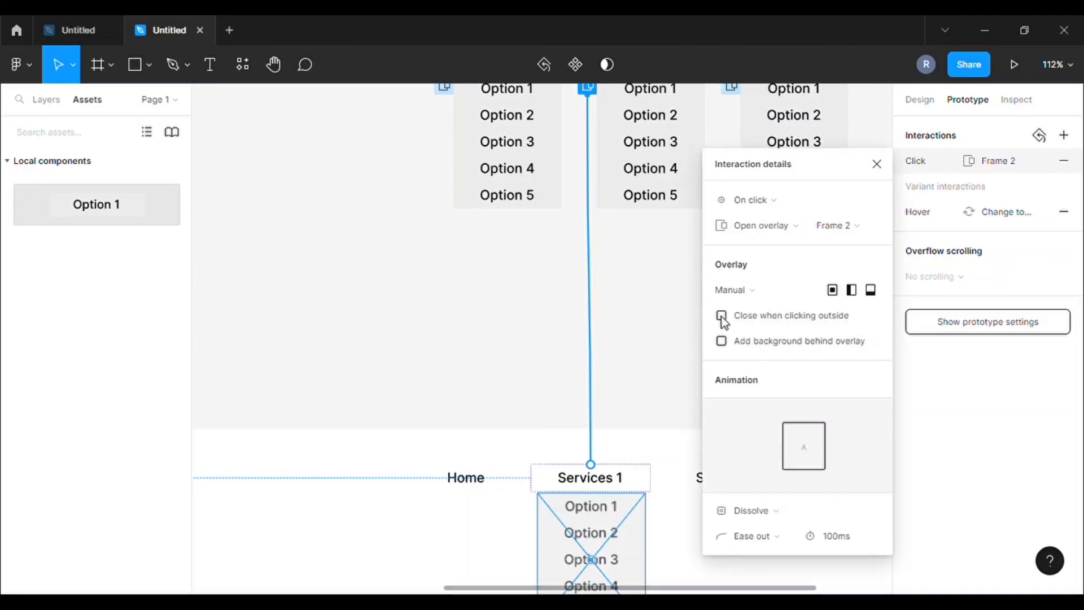
{"action": "left_click", "coordinate": [668, 306]}
{"action": "scroll", "coordinate": [533, 255], "scroll_direction": "down", "scroll_amount": 5}
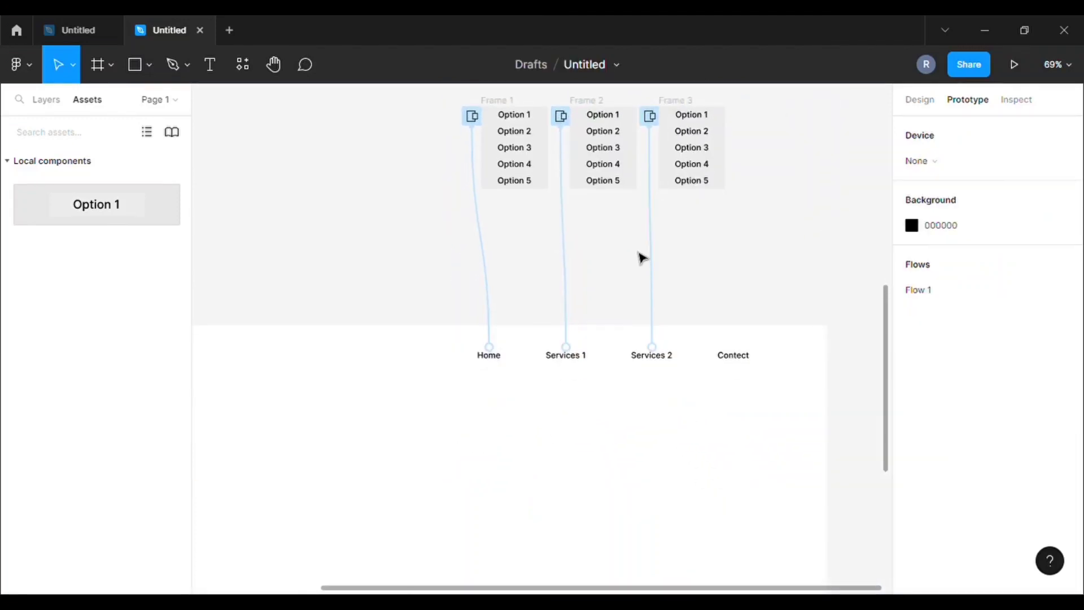
{"action": "scroll", "coordinate": [635, 242], "scroll_direction": "down", "scroll_amount": 2}
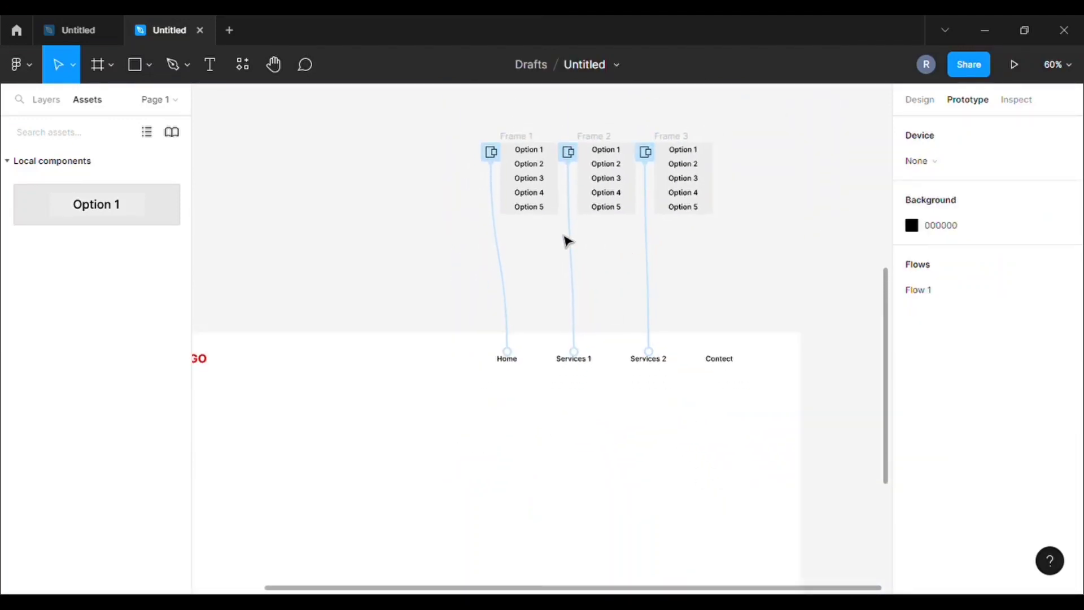
Add a drop shadow effect to the Frame 1 and Frame 2 dropdowns
{"action": "left_click", "coordinate": [910, 105]}
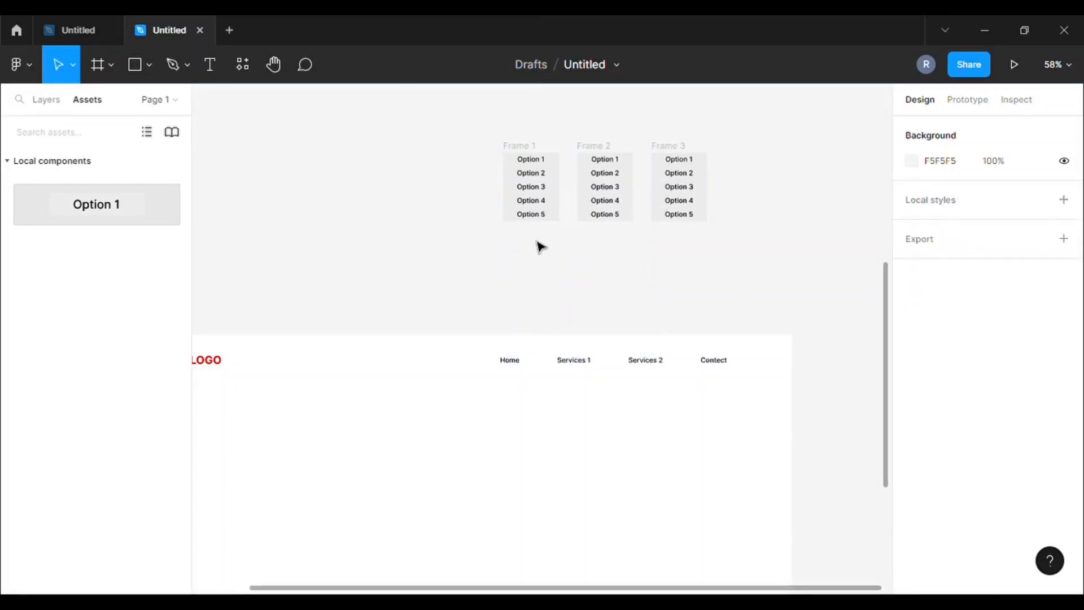
{"action": "scroll", "coordinate": [540, 243], "scroll_direction": "up", "scroll_amount": 4}
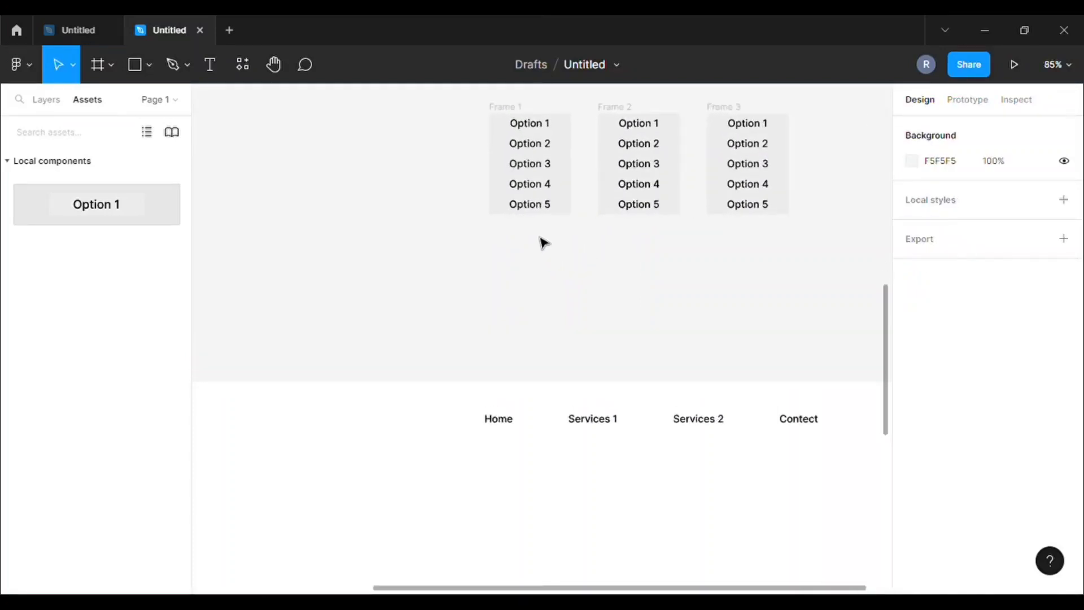
{"action": "left_click", "coordinate": [504, 103]}
{"action": "scroll", "coordinate": [954, 528], "scroll_direction": "down", "scroll_amount": 3}
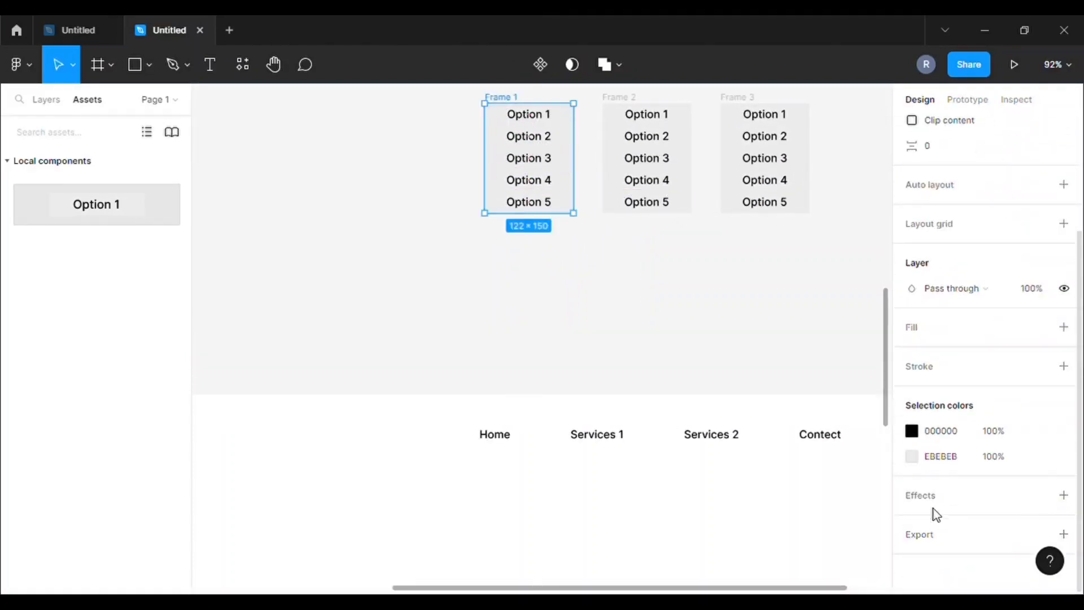
{"action": "left_click", "coordinate": [940, 495]}
{"action": "left_click", "coordinate": [630, 105]}
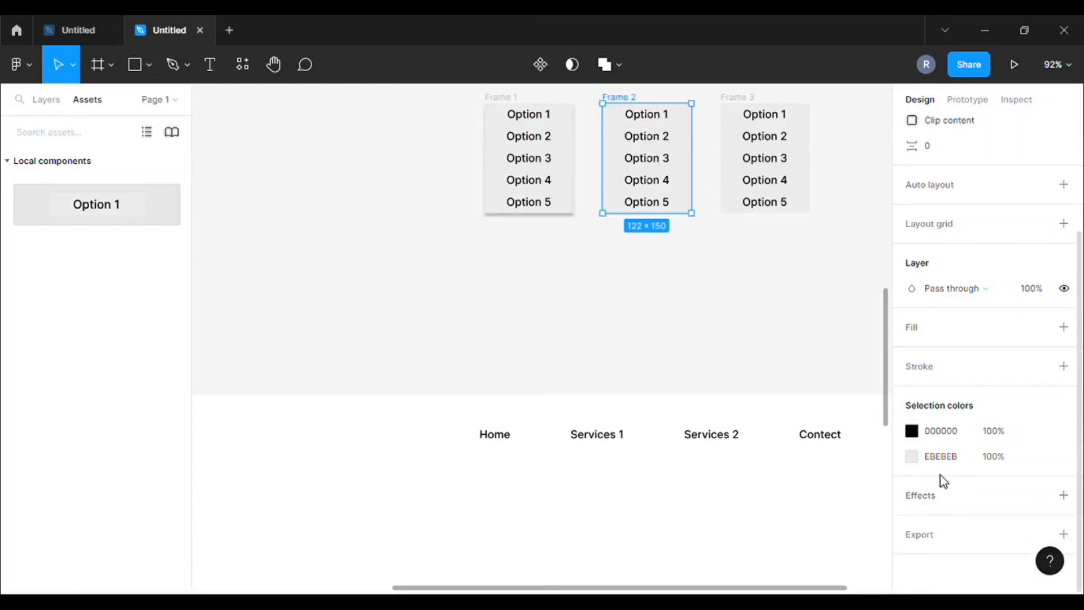
{"action": "left_click", "coordinate": [933, 497]}
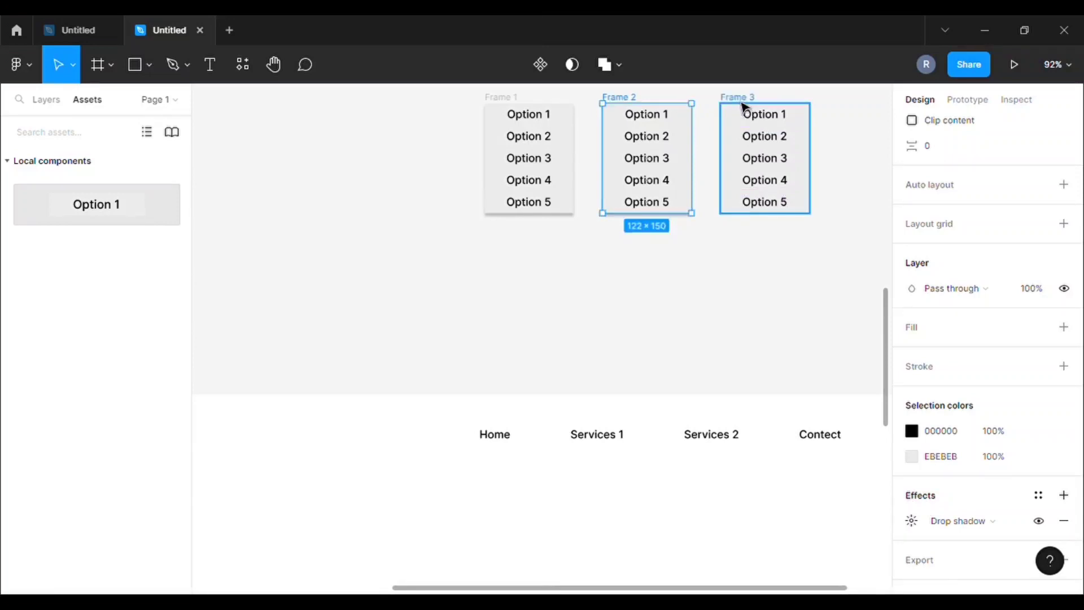
Add a drop shadow to Frame 3 and launch the prototype preview
{"action": "left_click", "coordinate": [744, 106]}
{"action": "left_click", "coordinate": [932, 497]}
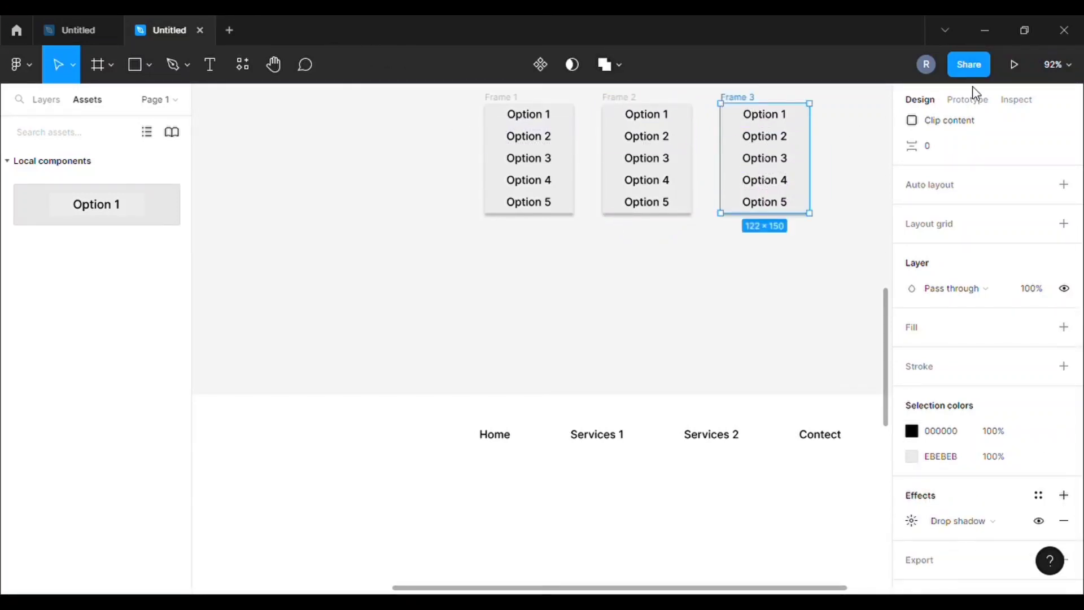
{"action": "left_click", "coordinate": [1015, 64]}
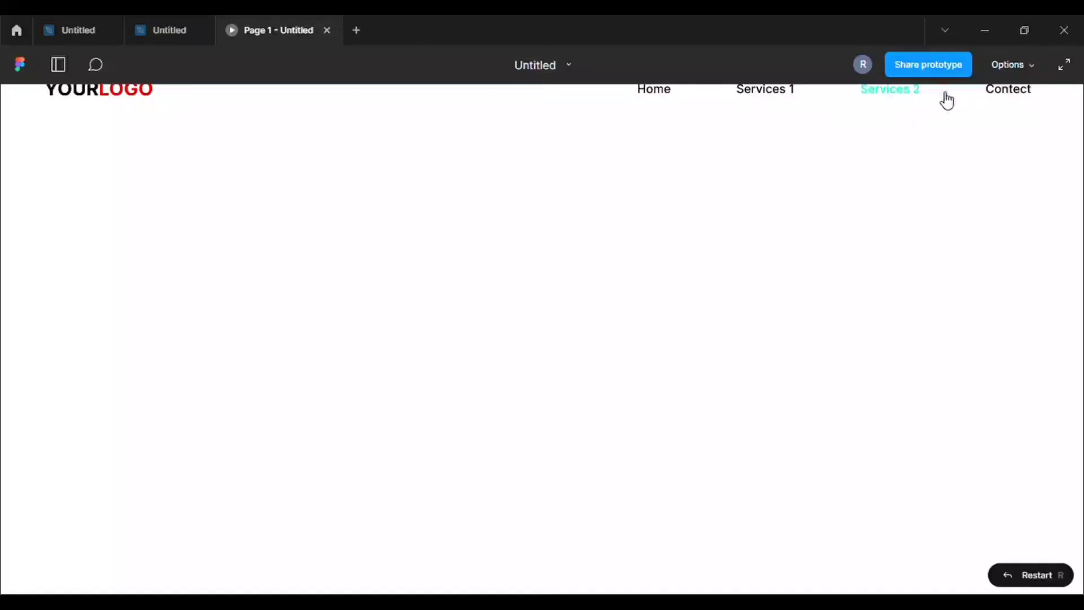
Open the Home, Services 1 and Services 2 Option 1–5 dropdowns in turn, dismissing each
{"action": "left_click", "coordinate": [656, 101]}
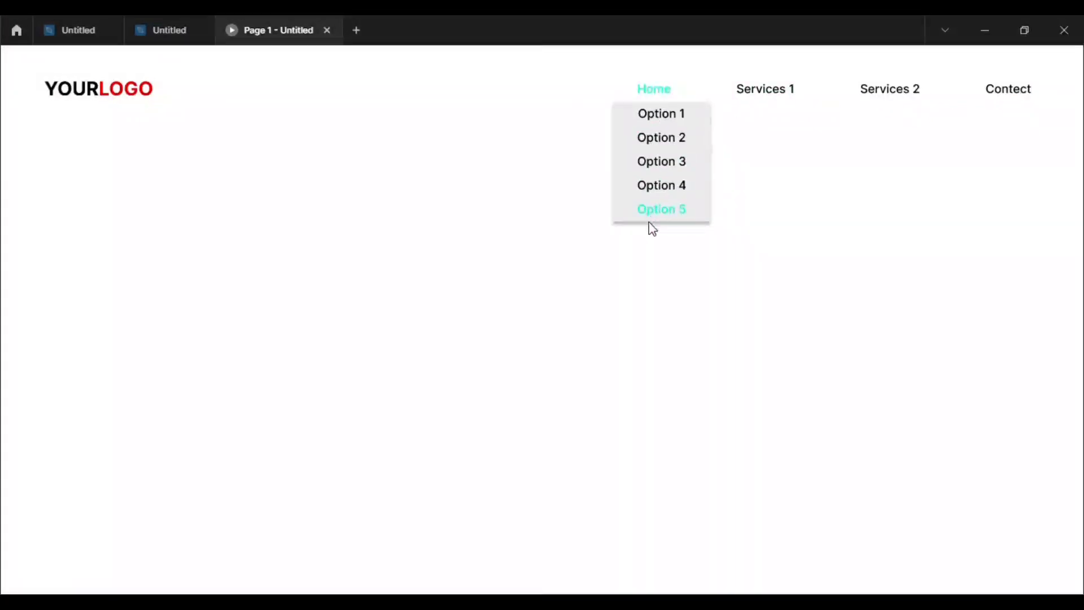
{"action": "left_click", "coordinate": [770, 92]}
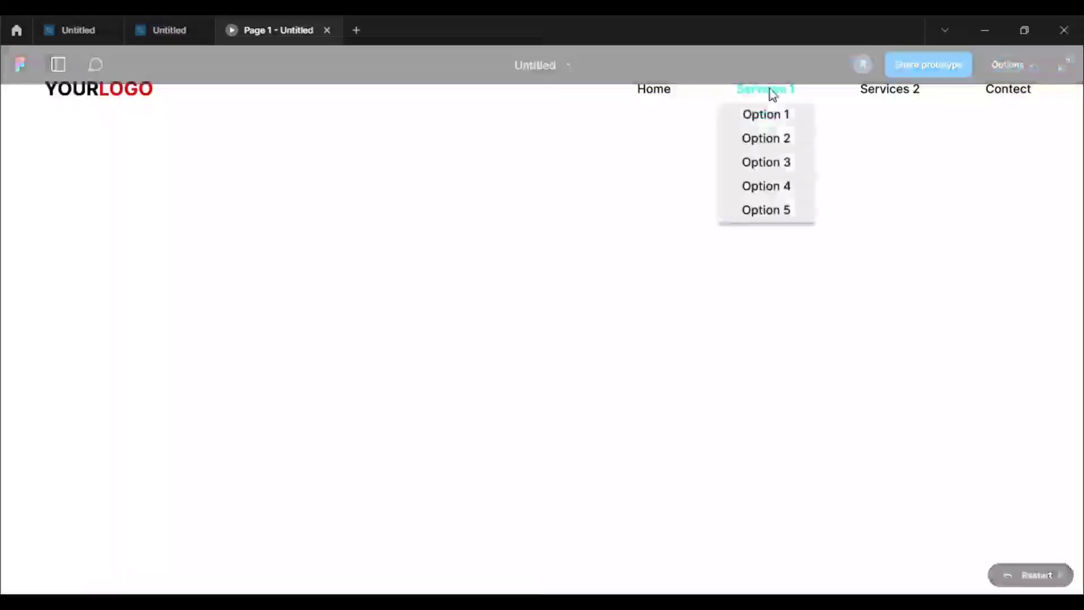
{"action": "left_click", "coordinate": [759, 283]}
{"action": "left_click", "coordinate": [891, 96]}
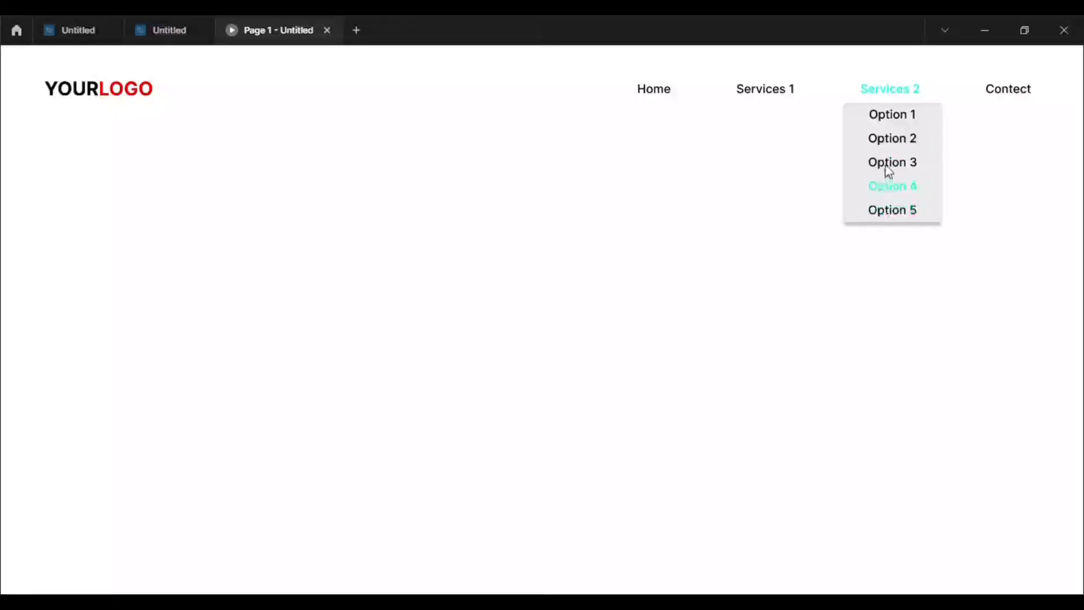
{"action": "left_click", "coordinate": [983, 214]}
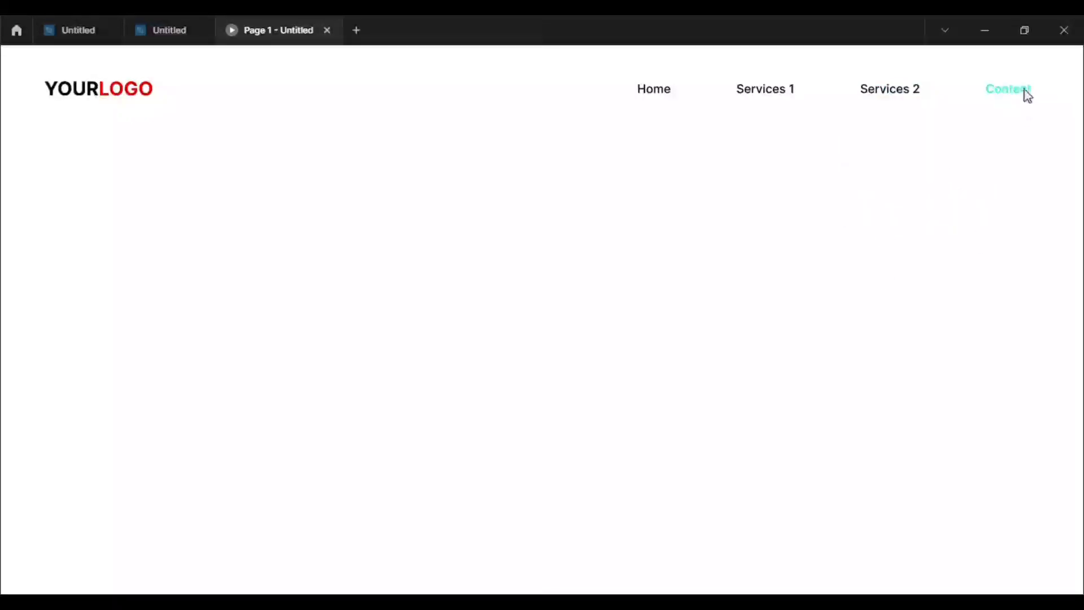